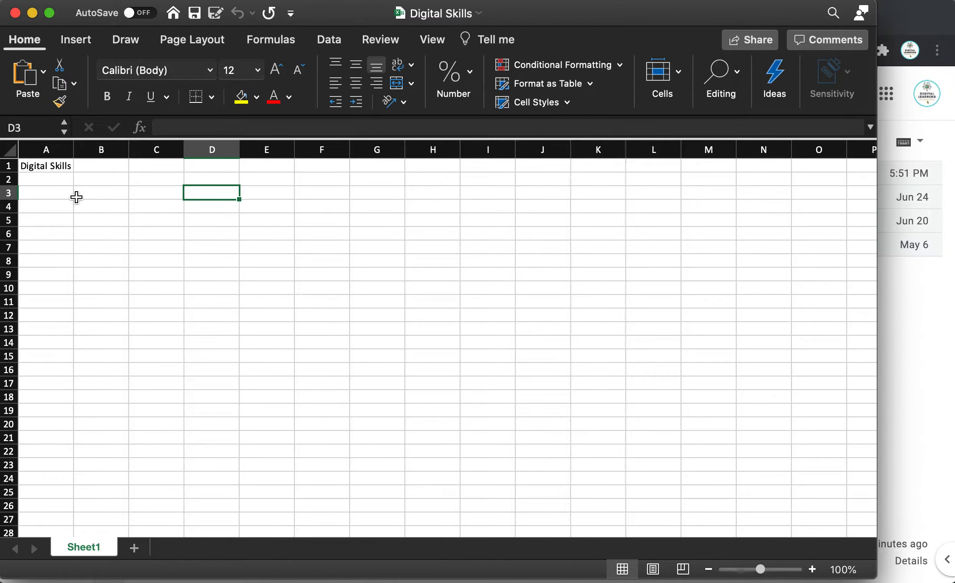
left_click_drag(111, 191, 385, 290)
left_click(433, 329)
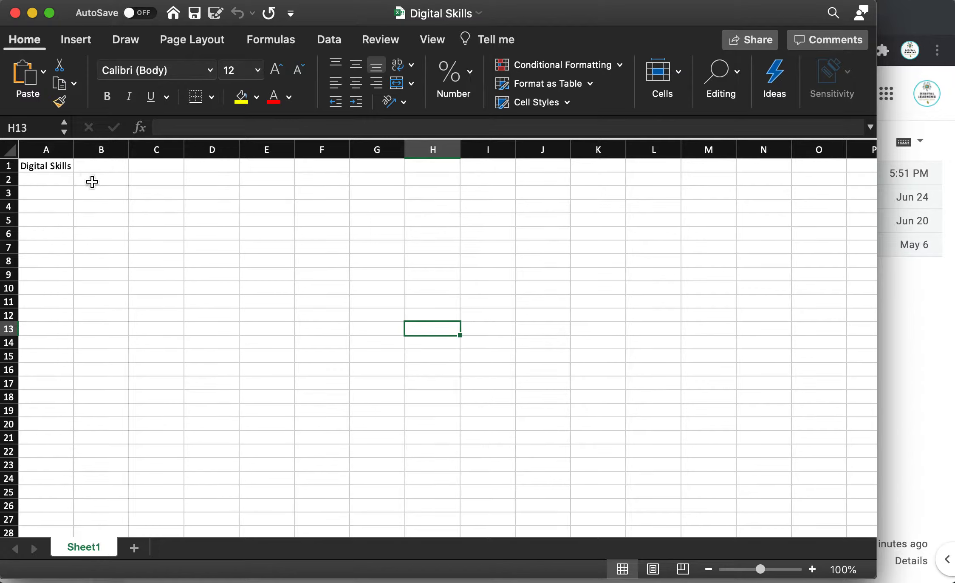
left_click(80, 193)
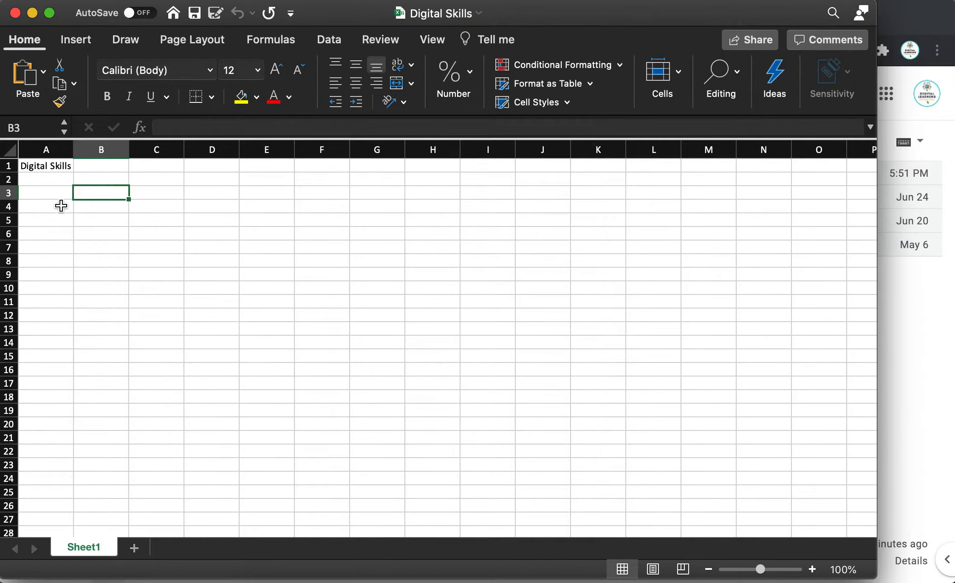
left_click_drag(62, 183, 165, 239)
left_click(204, 260)
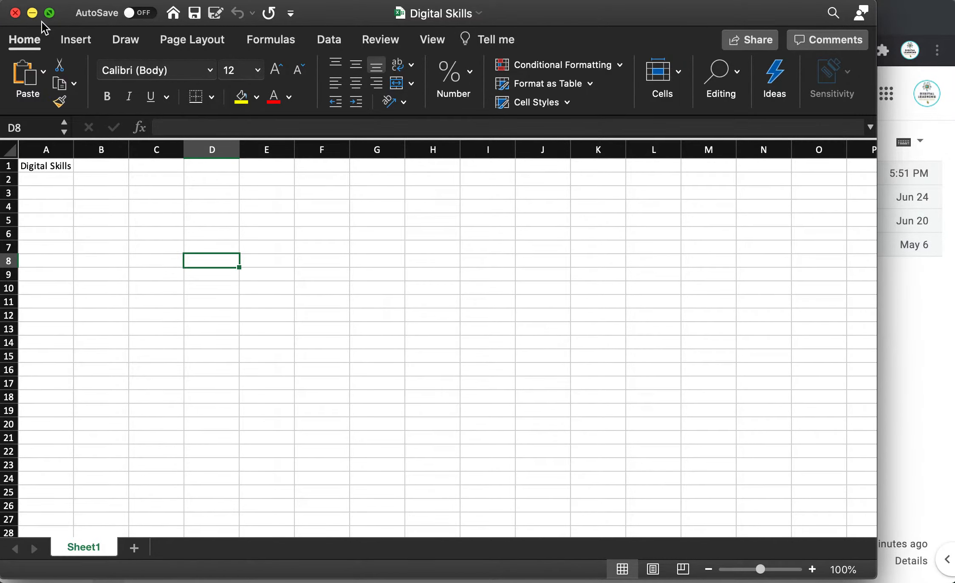
Minimize the Digital Skills workbook, switch to the untitled Numbers spreadsheet and enlarge its window.
left_click(31, 12)
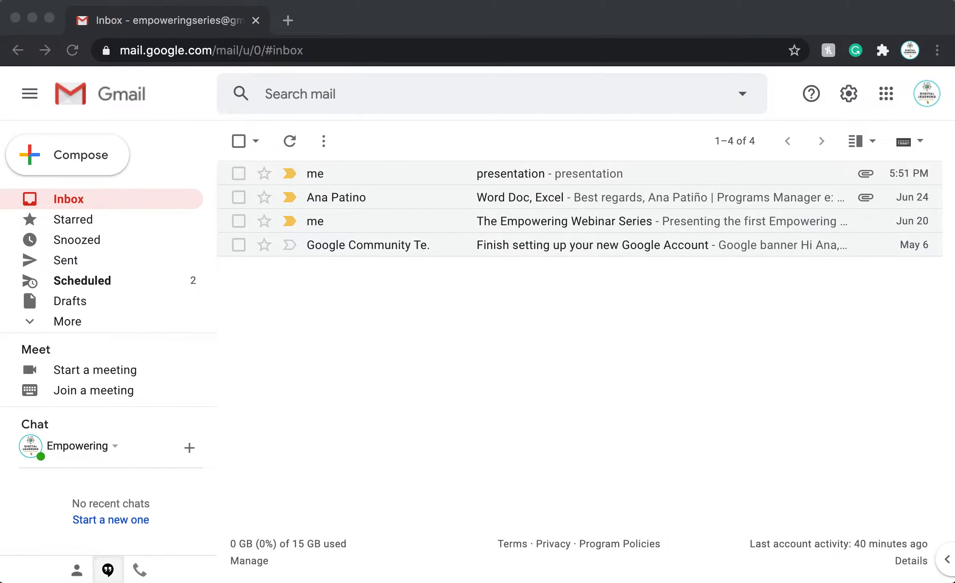
left_click(951, 581)
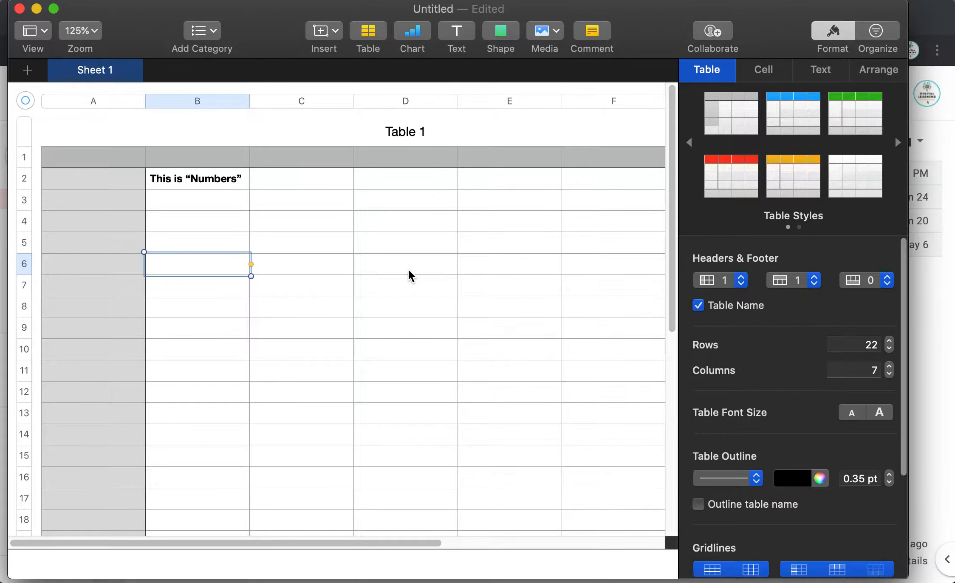
double_click(437, 16)
Rename the untitled Numbers spreadsheet to "This is.numbers", keeping it on the Desktop.
left_click(566, 11)
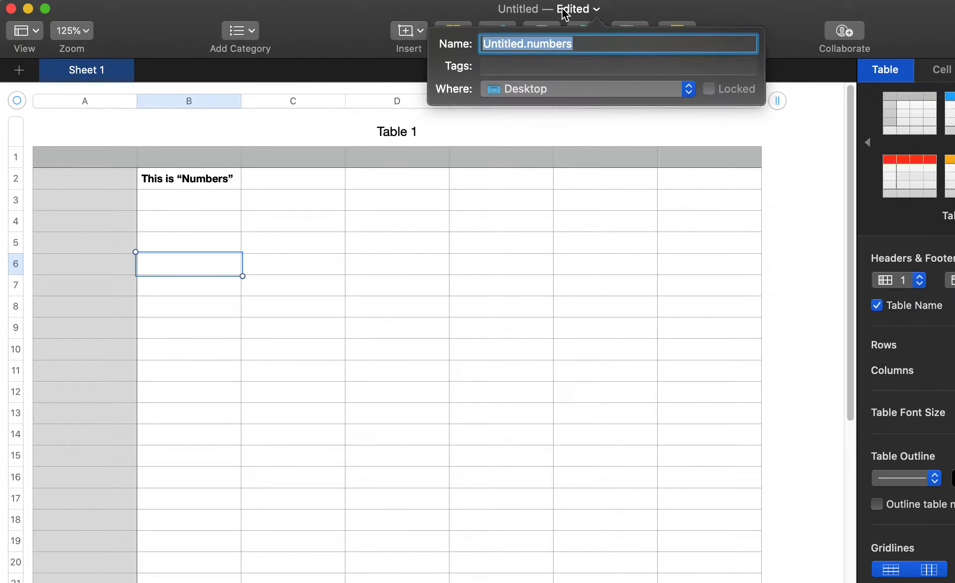
left_click(539, 40)
left_click_drag(588, 45, 527, 44)
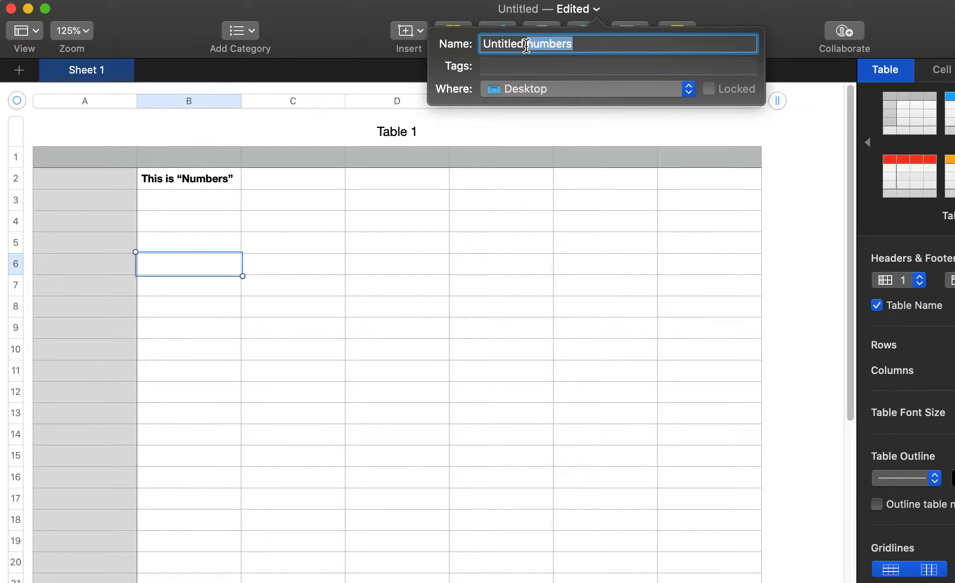
double_click(519, 41)
left_click(528, 38)
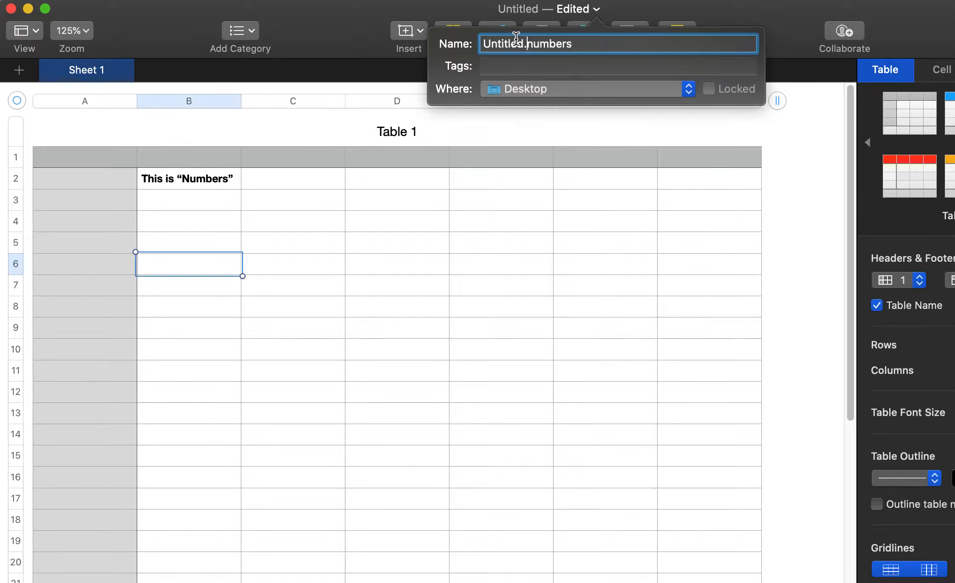
double_click(516, 39)
left_click(518, 39)
left_click_drag(525, 40, 464, 39)
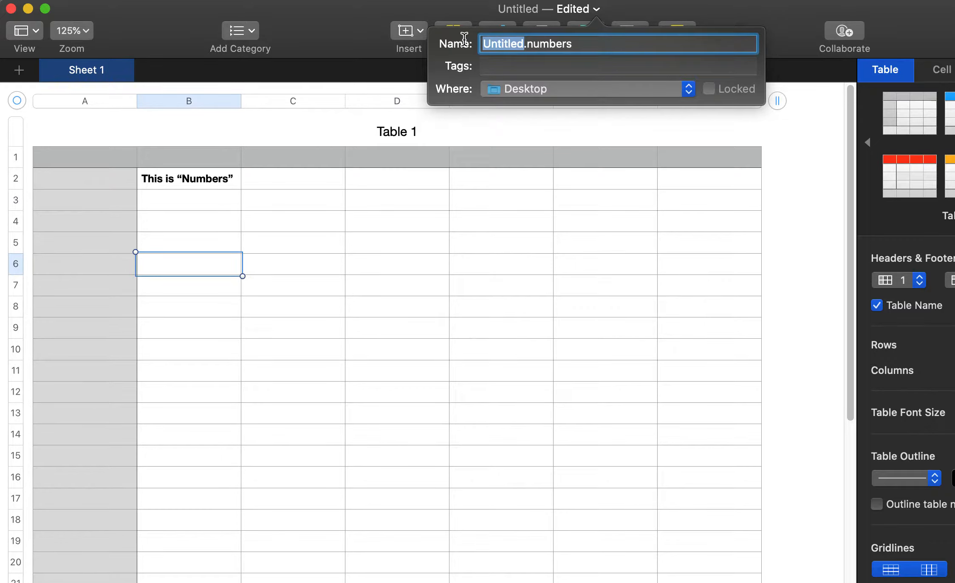
type("This ")
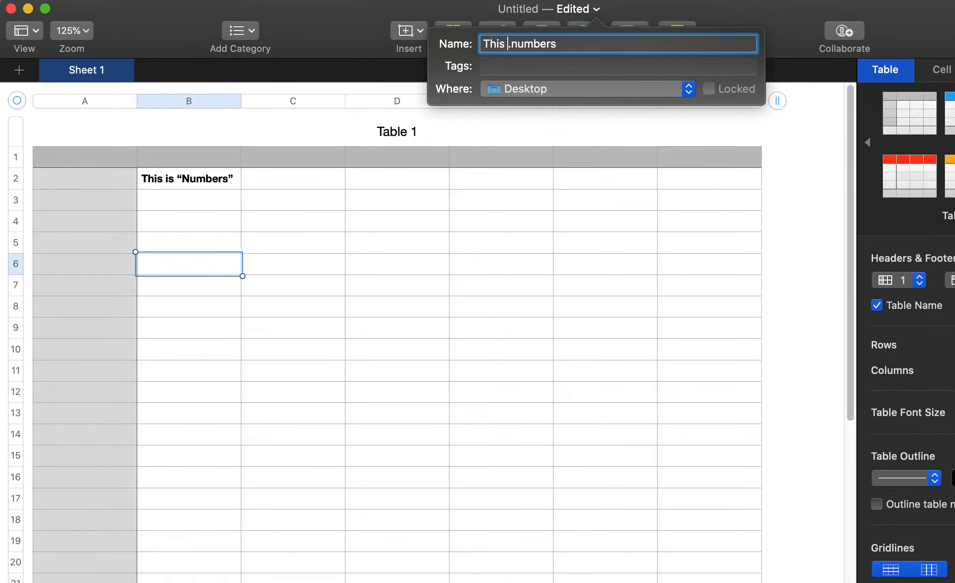
type("is")
left_click(342, 163)
Save the "This is" spreadsheet and close its window.
left_click(126, 3)
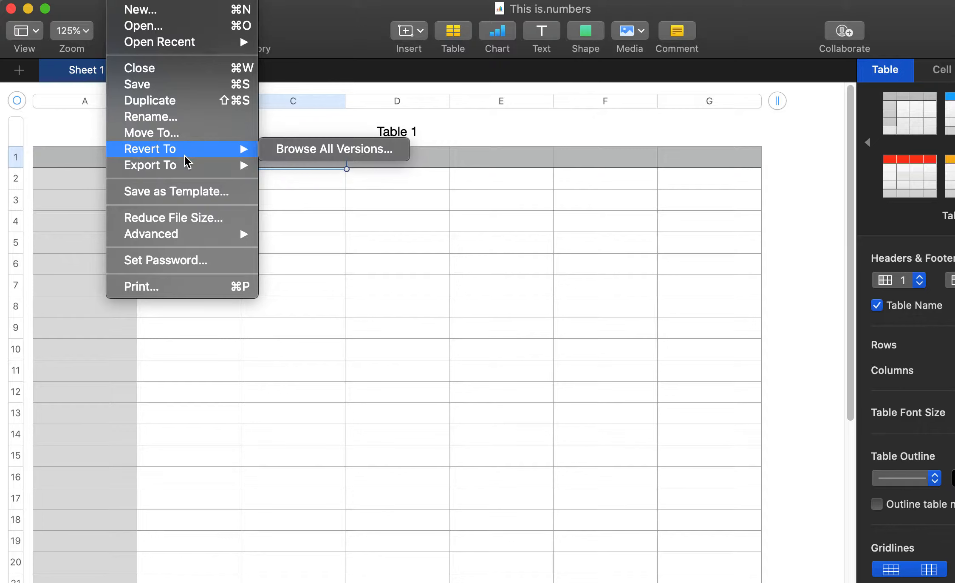
mouse_move(188, 174)
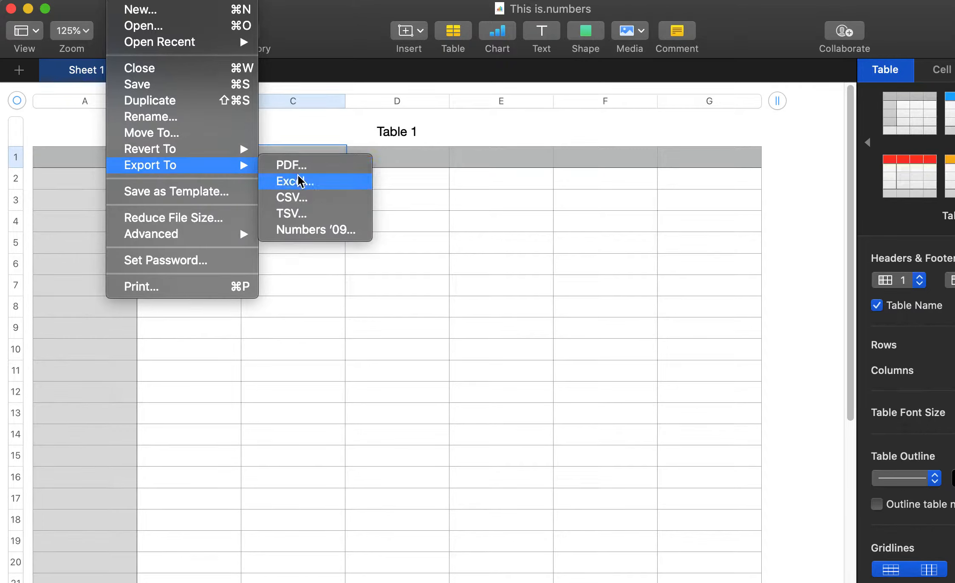
left_click(181, 84)
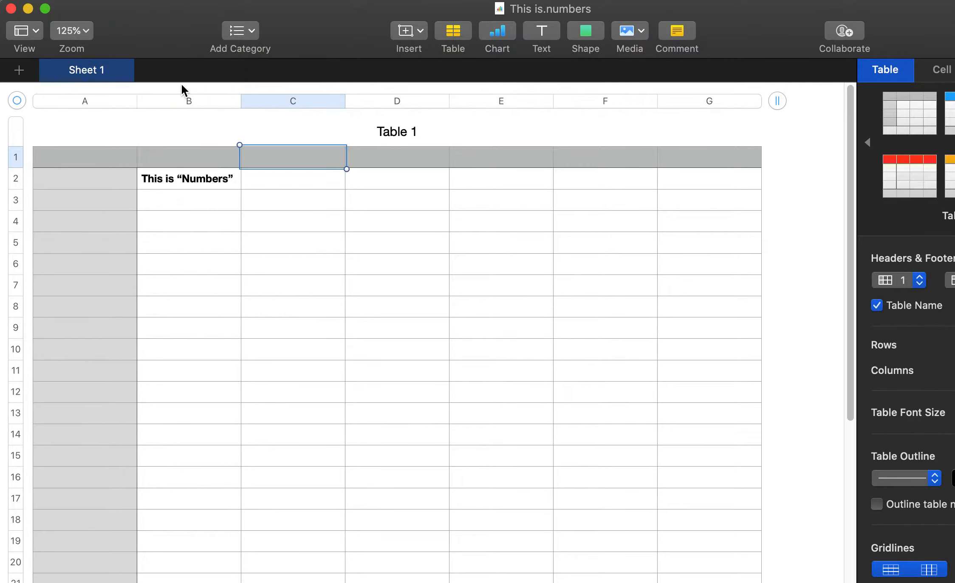
left_click(11, 9)
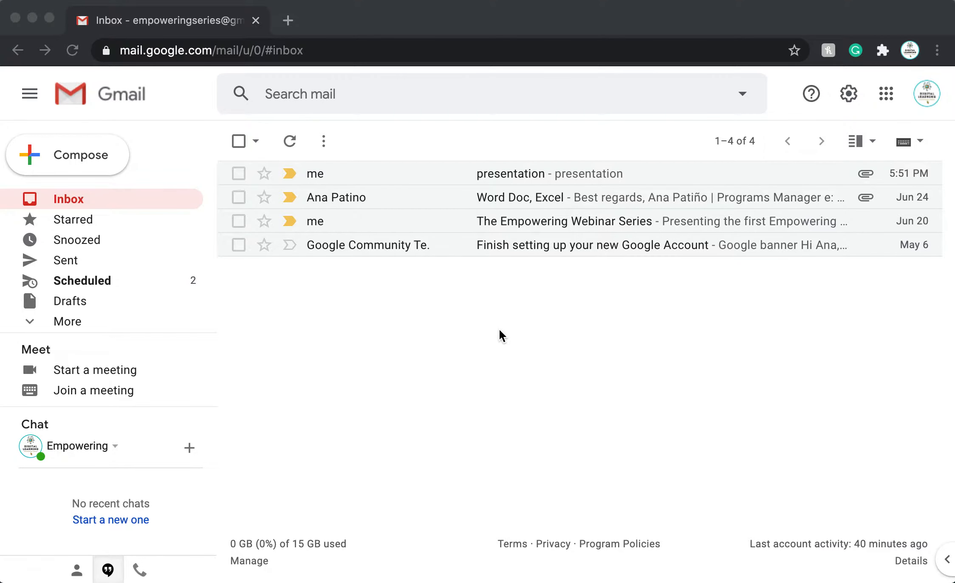
Open Google Sheets from the Gmail inbox and bring up its full template gallery.
left_click(886, 97)
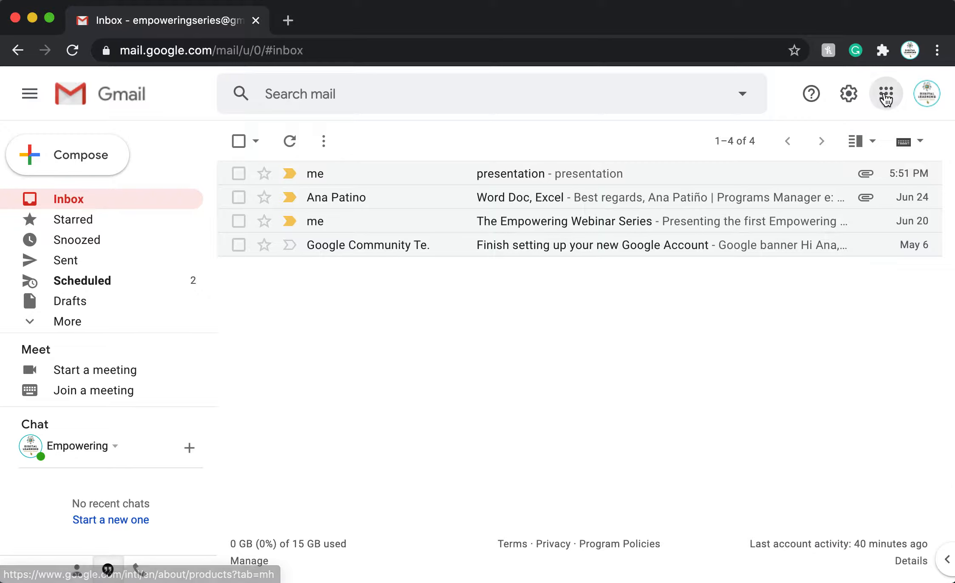
left_click(887, 97)
scroll(897, 381, "down", 5)
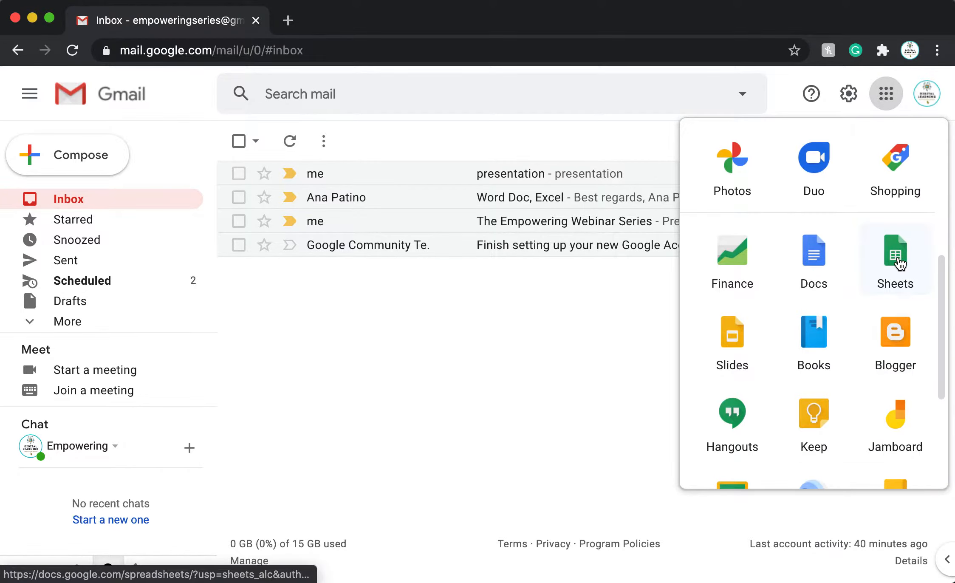
left_click(896, 255)
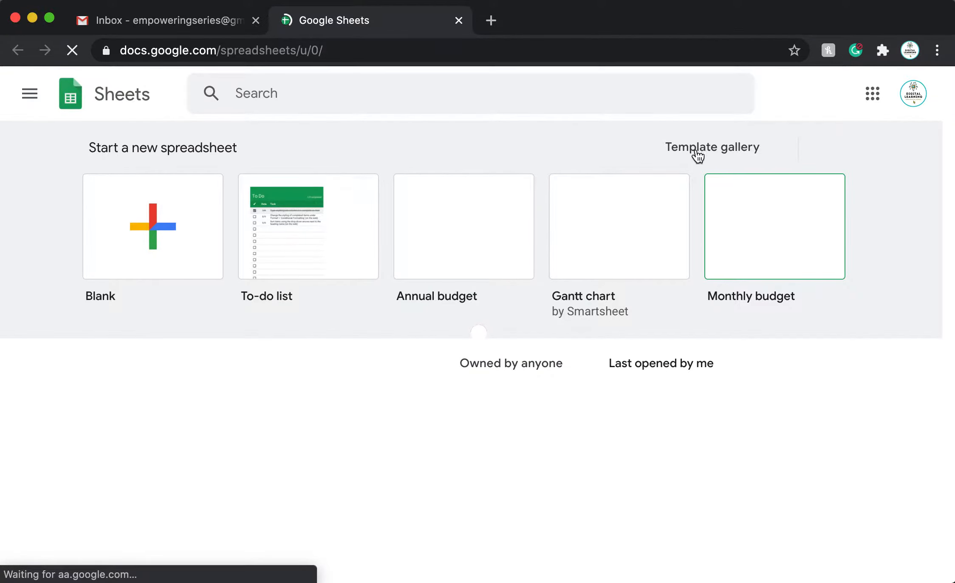
left_click(751, 148)
Examine the spreadsheet templates offered in the Personal, Work, Project management and Education categories.
scroll(748, 297, "down", 3)
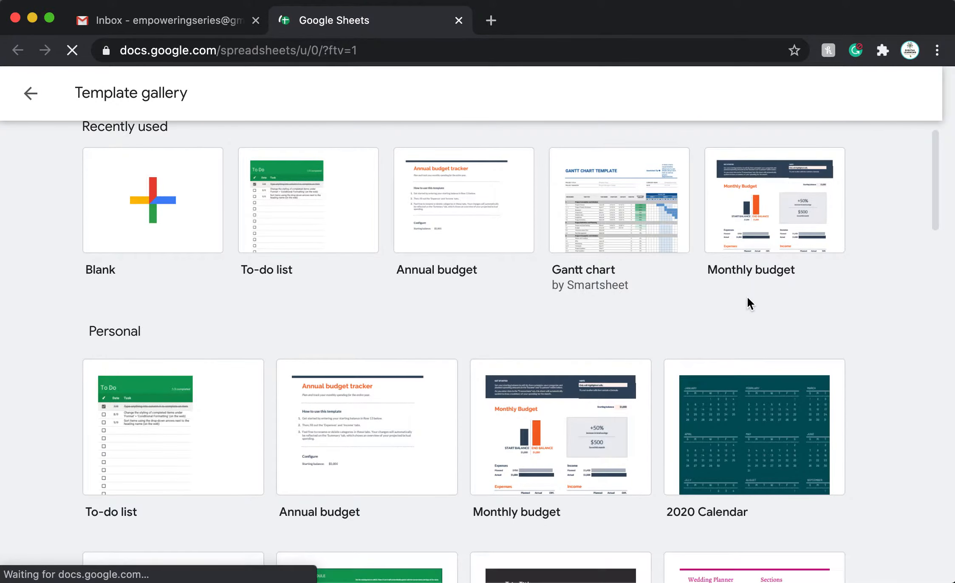
scroll(881, 308, "down", 7)
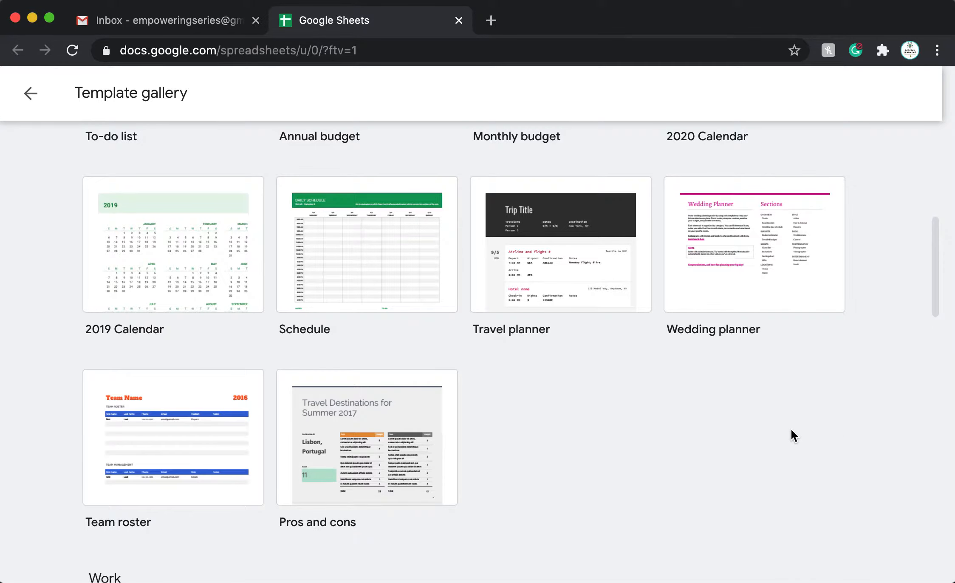
scroll(715, 400, "down", 10)
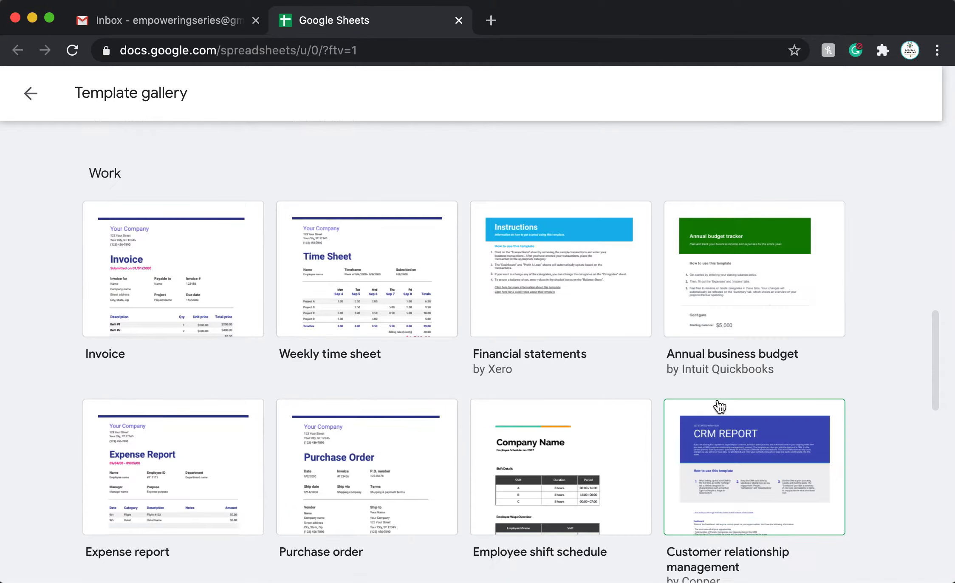
scroll(721, 402, "up", 3)
scroll(276, 423, "down", 10)
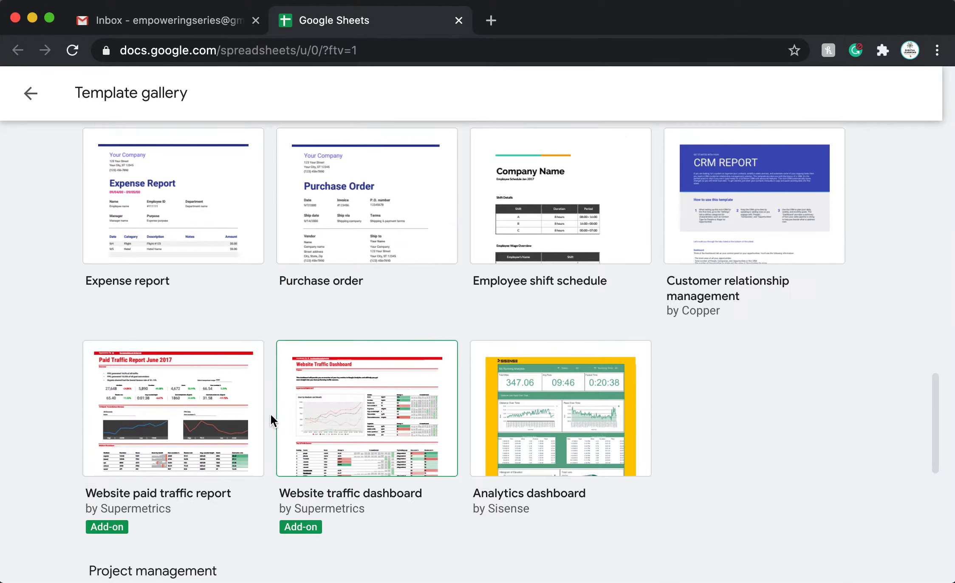
scroll(222, 415, "down", 2)
scroll(676, 376, "down", 2)
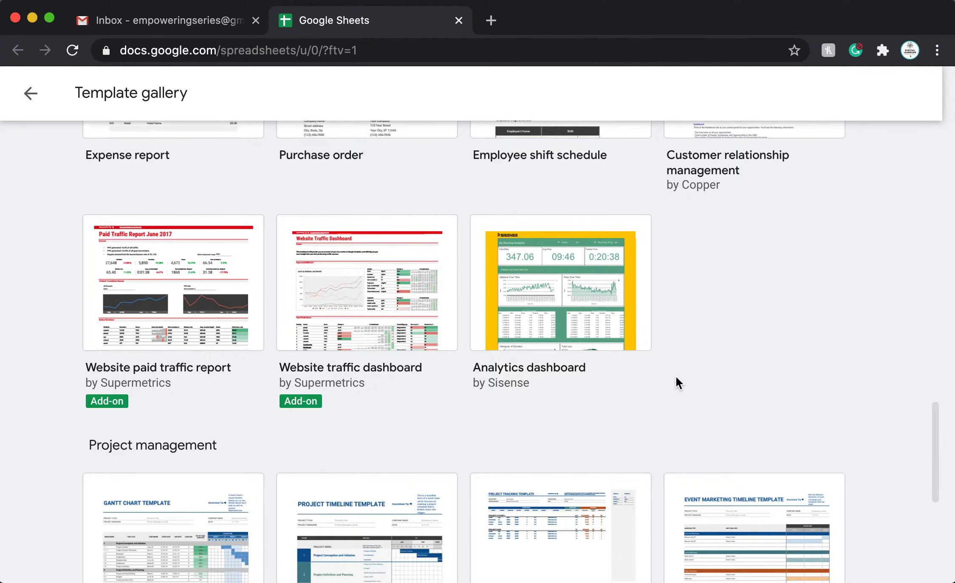
scroll(297, 388, "down", 4)
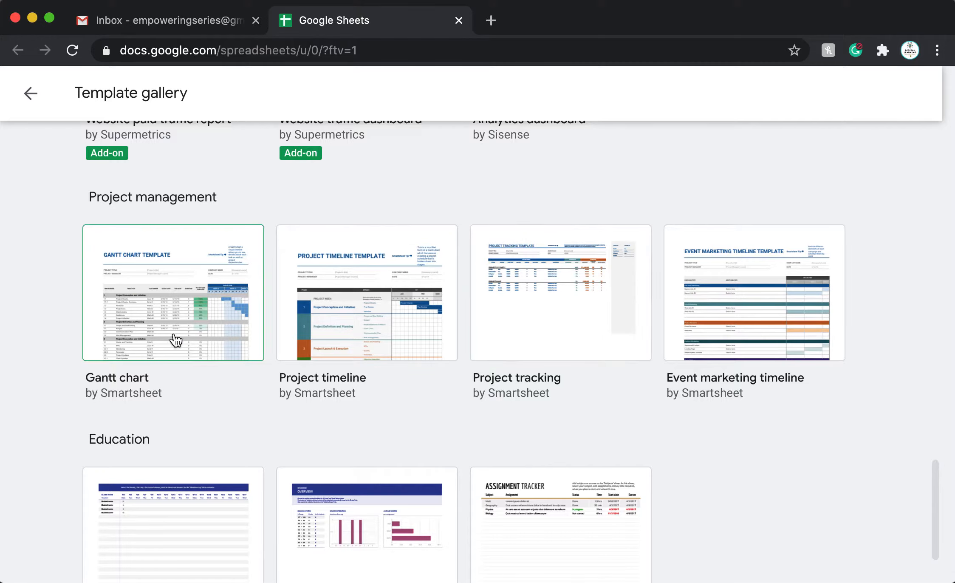
scroll(743, 457, "down", 2)
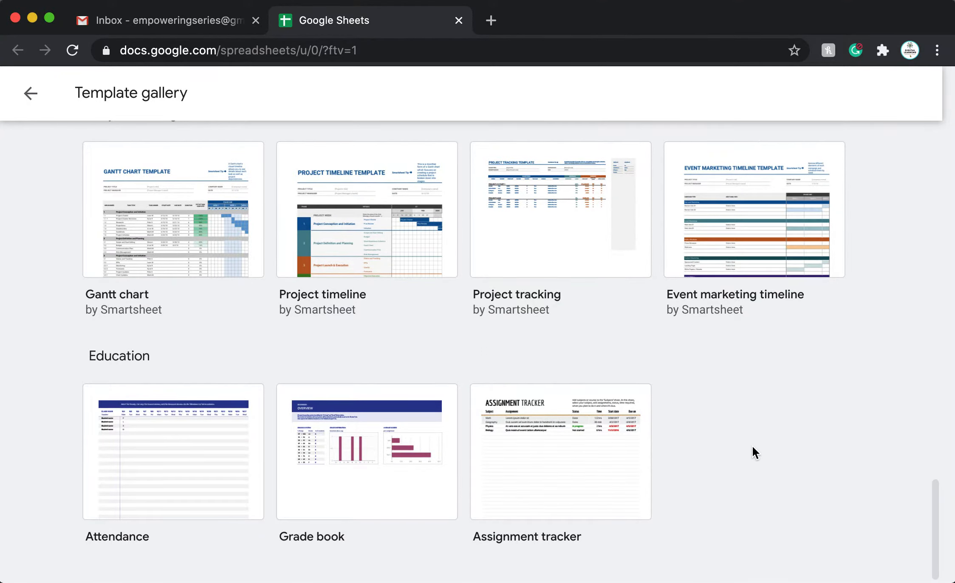
scroll(755, 448, "up", 20)
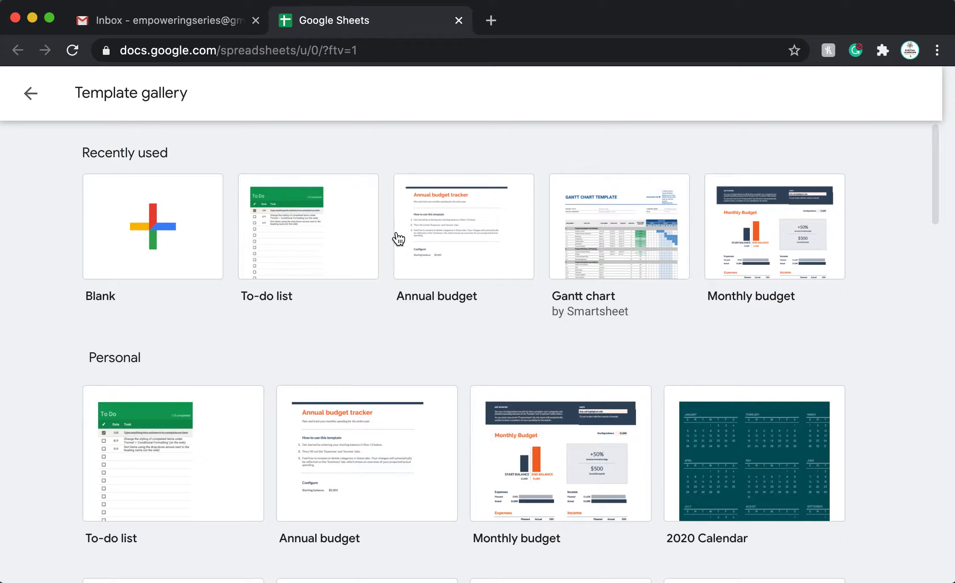
Create a spreadsheet from the To-do list template and mark the task in row 5 as completed.
left_click(318, 234)
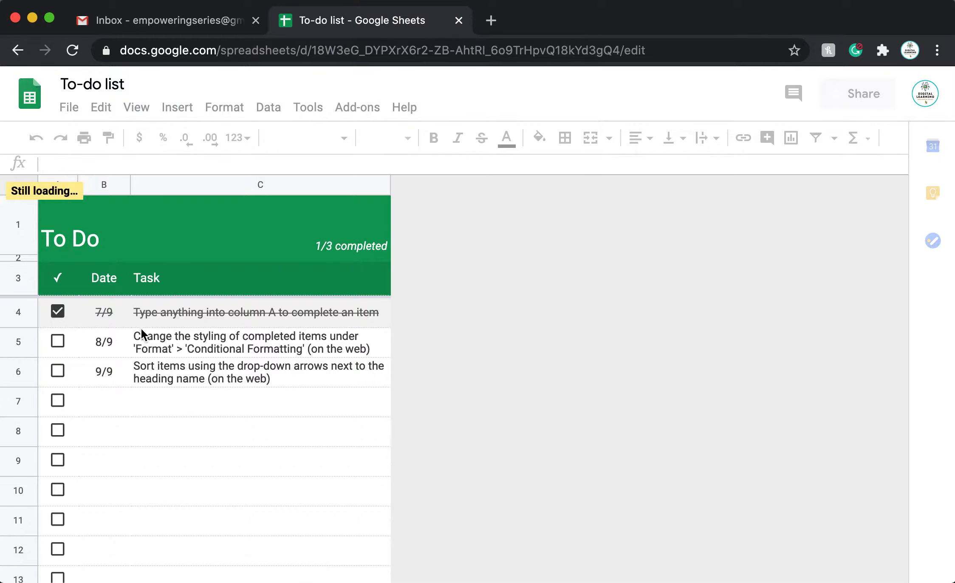
left_click(61, 341)
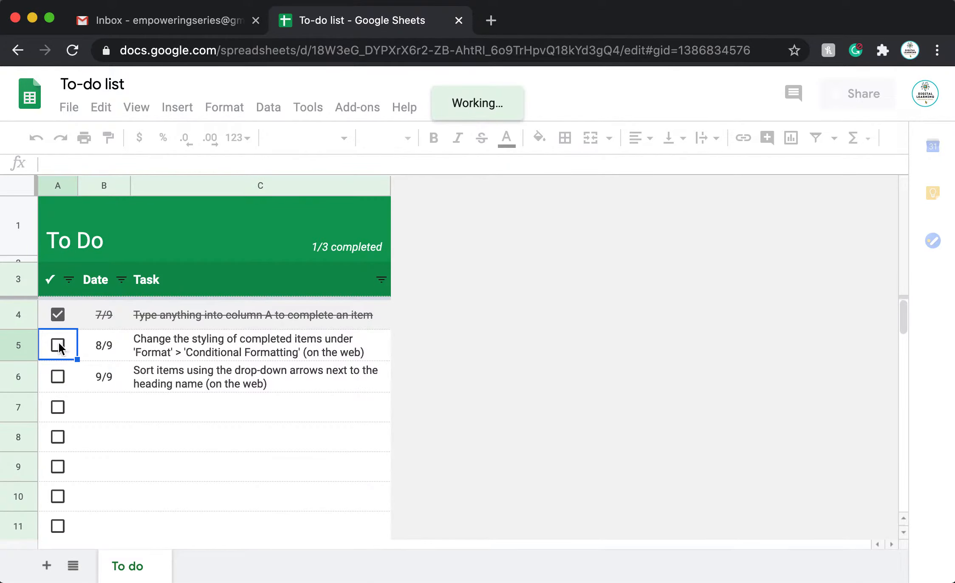
left_click(60, 346)
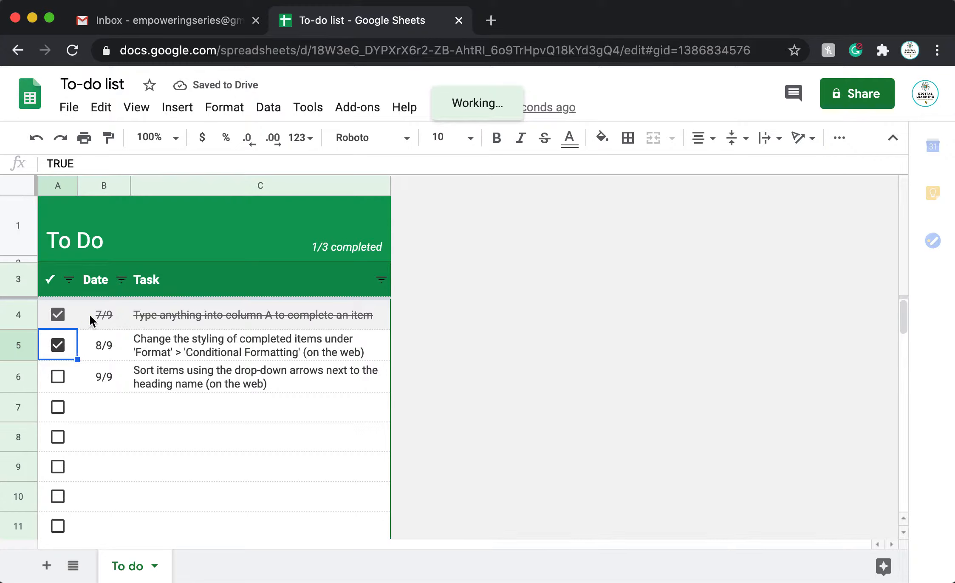
Change the fill of the completed-item conditional format rule (=$A4=TRUE on A4:C51) to a darker grey.
right_click(68, 342)
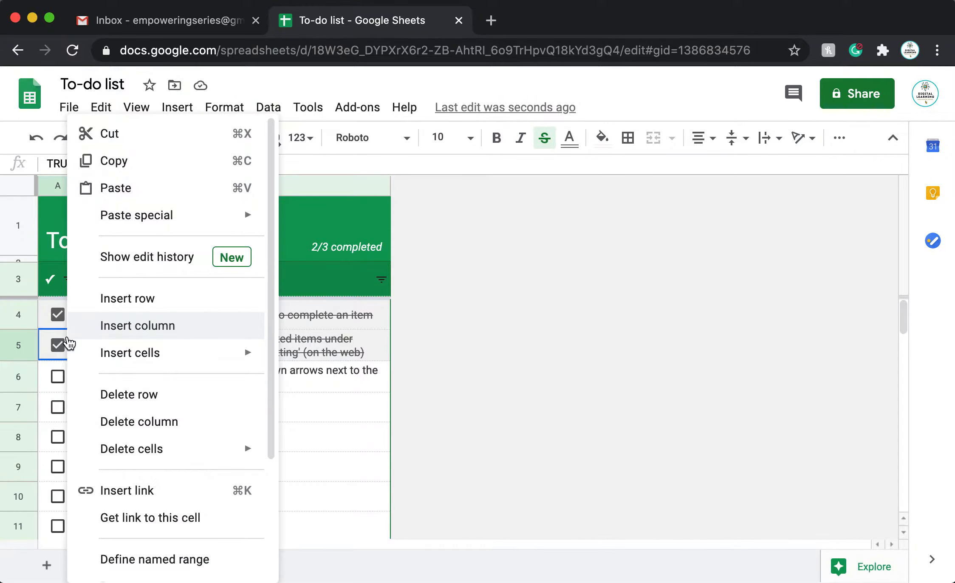
scroll(178, 533, "down", 4)
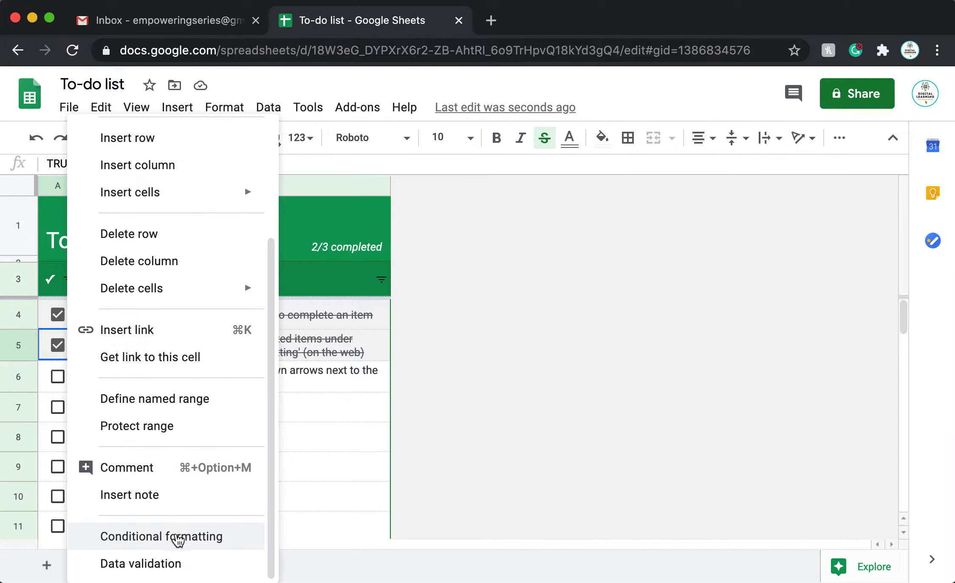
left_click(178, 537)
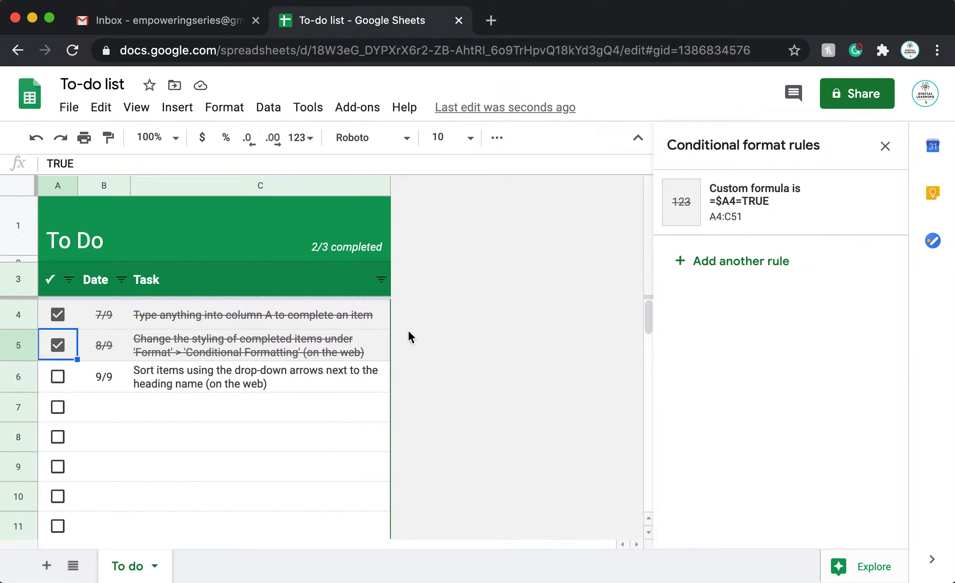
left_click(741, 206)
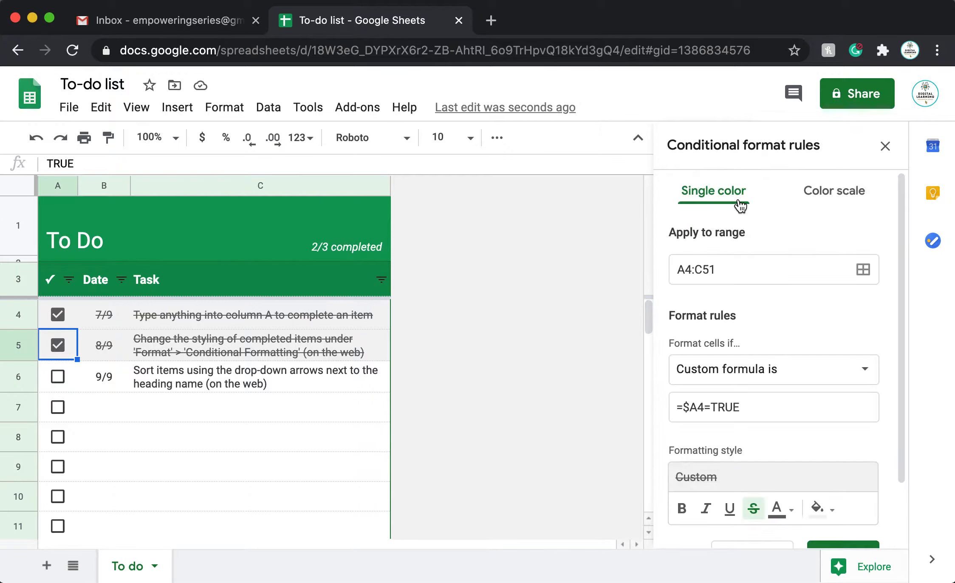
scroll(844, 466, "down", 2)
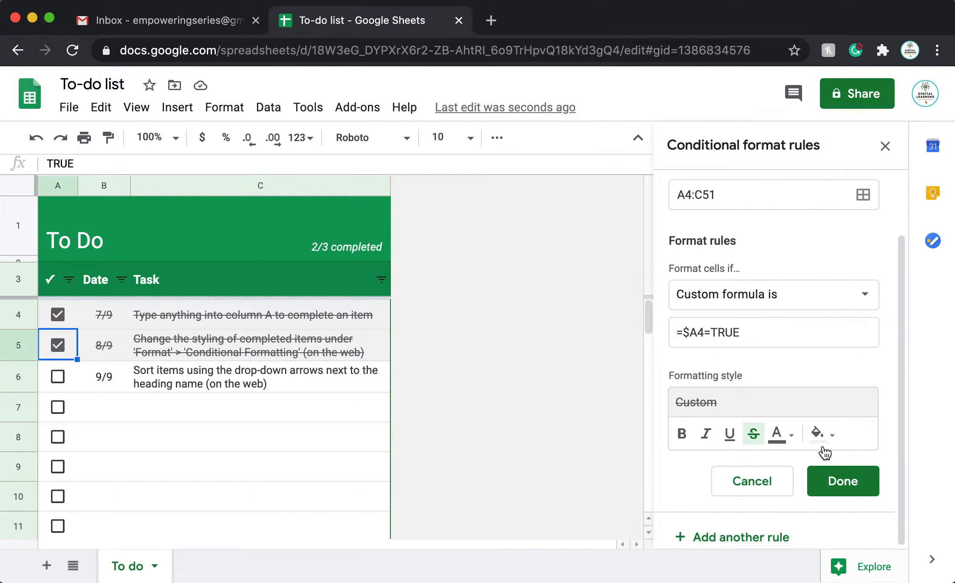
left_click(818, 437)
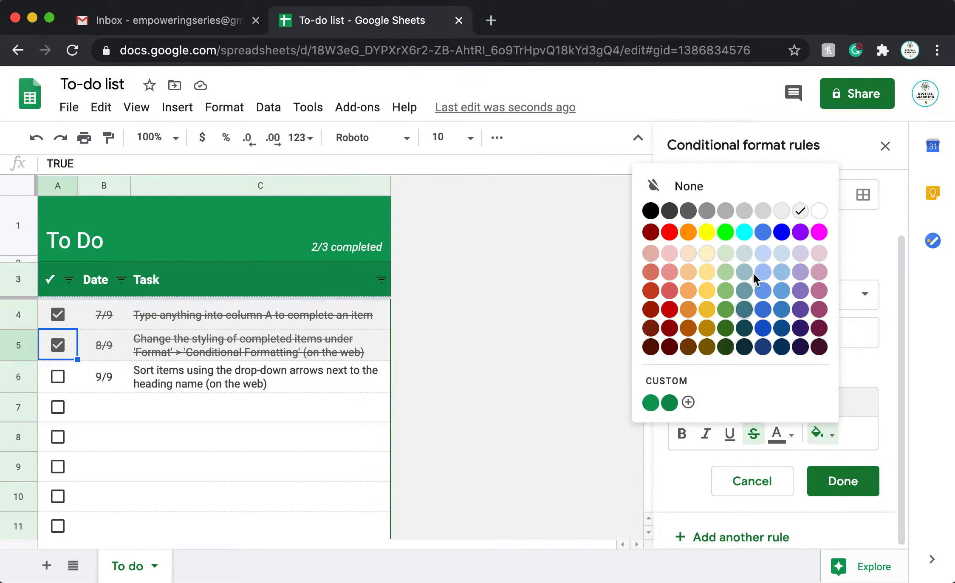
left_click(741, 211)
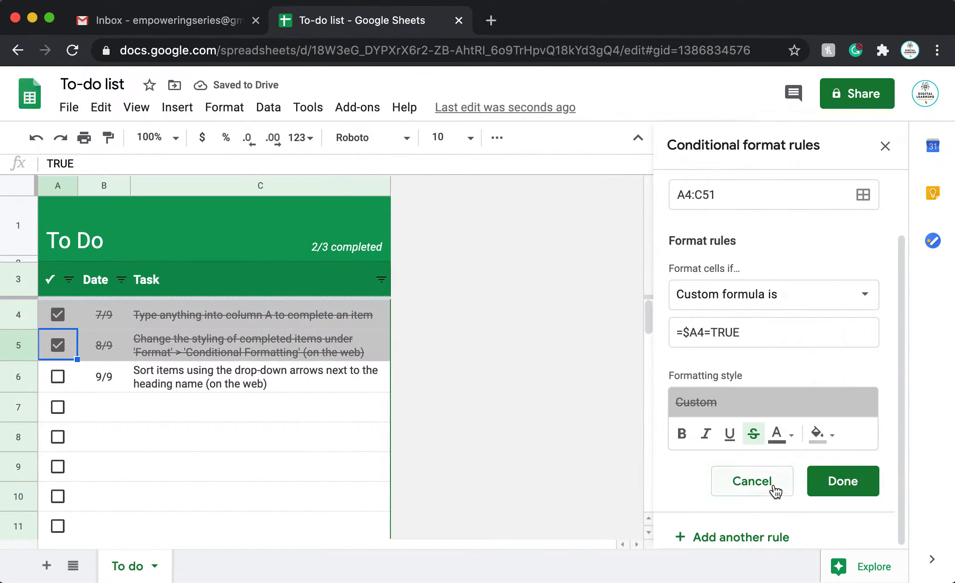
left_click(858, 484)
Mark the tasks in rows 5 and 4 as not completed, and toggle row 6 on and back off.
left_click(58, 345)
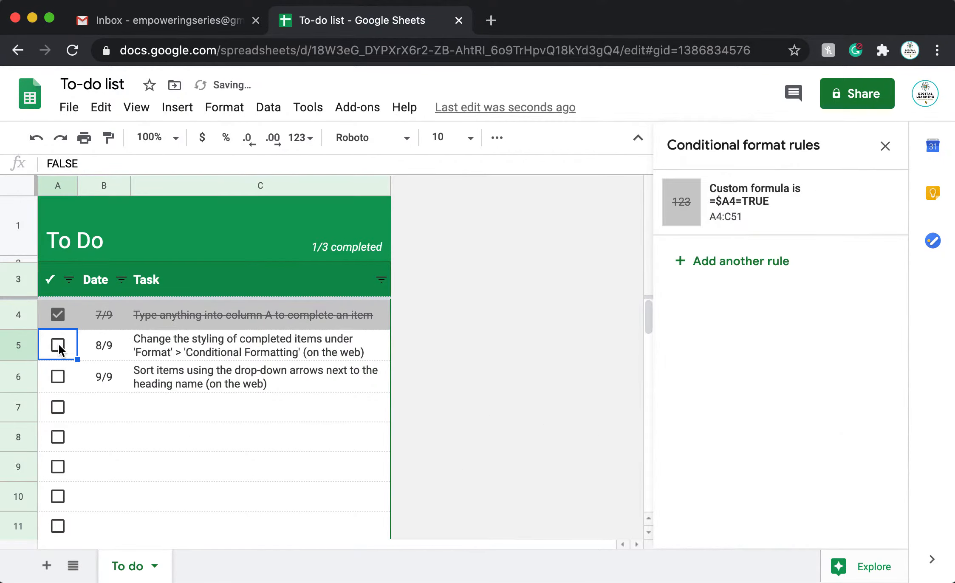
left_click(57, 315)
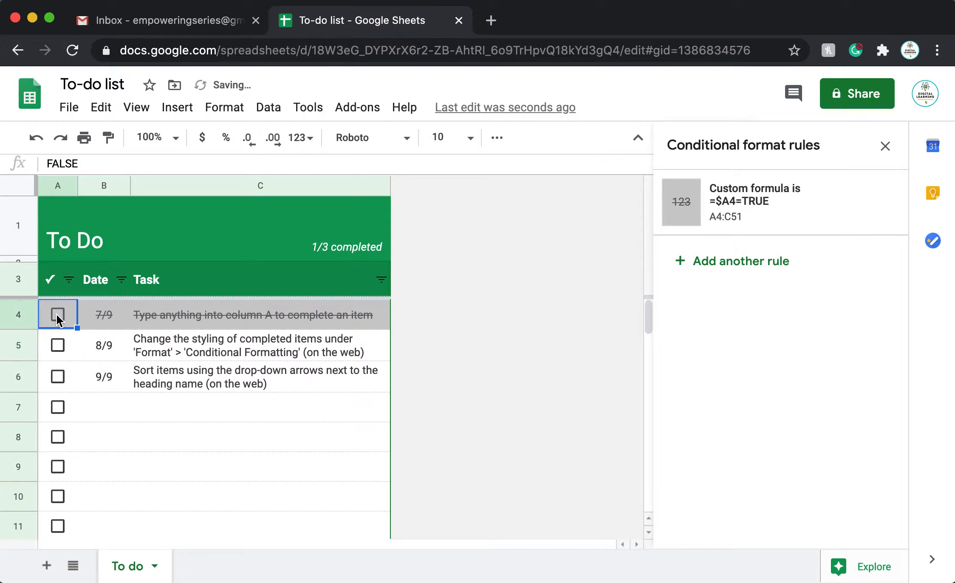
left_click(56, 381)
left_click(50, 378)
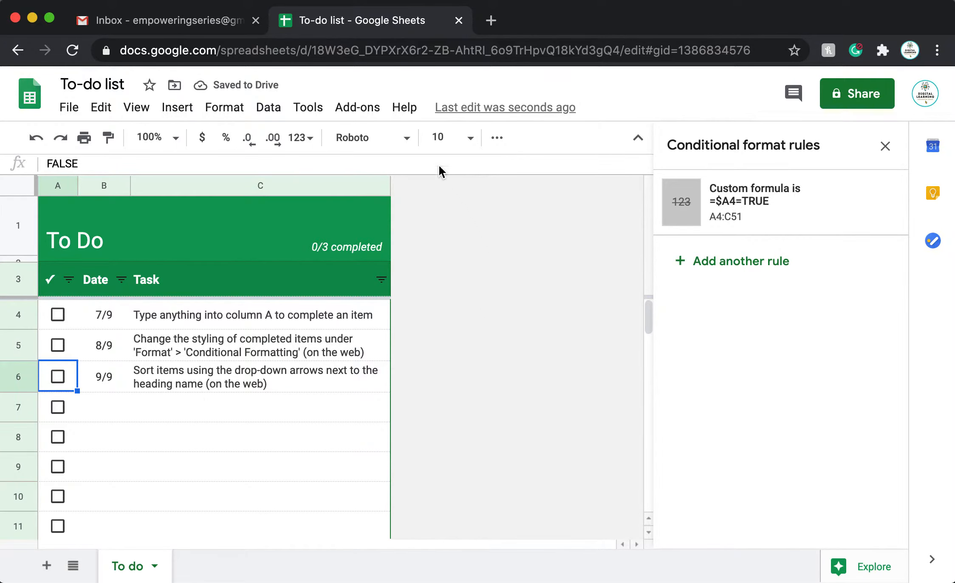
Open Google Drive from the Gmail inbox and close the To-do list spreadsheet.
left_click(191, 25)
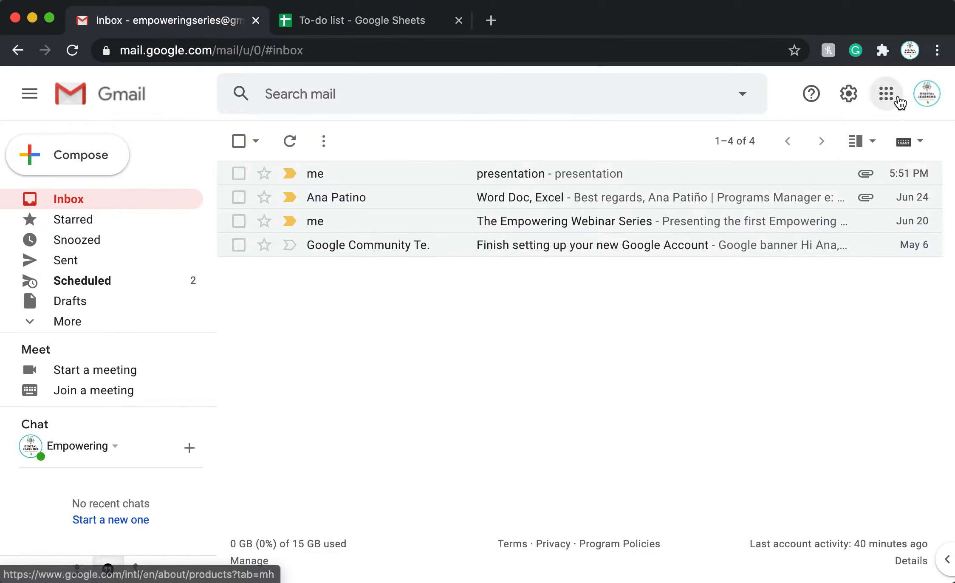
left_click(887, 95)
left_click(749, 412)
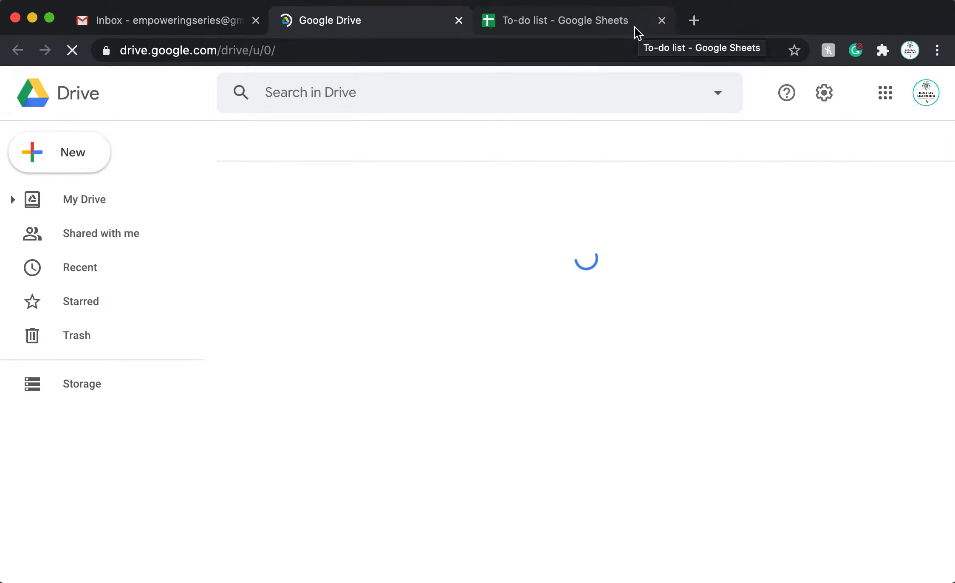
left_click(624, 20)
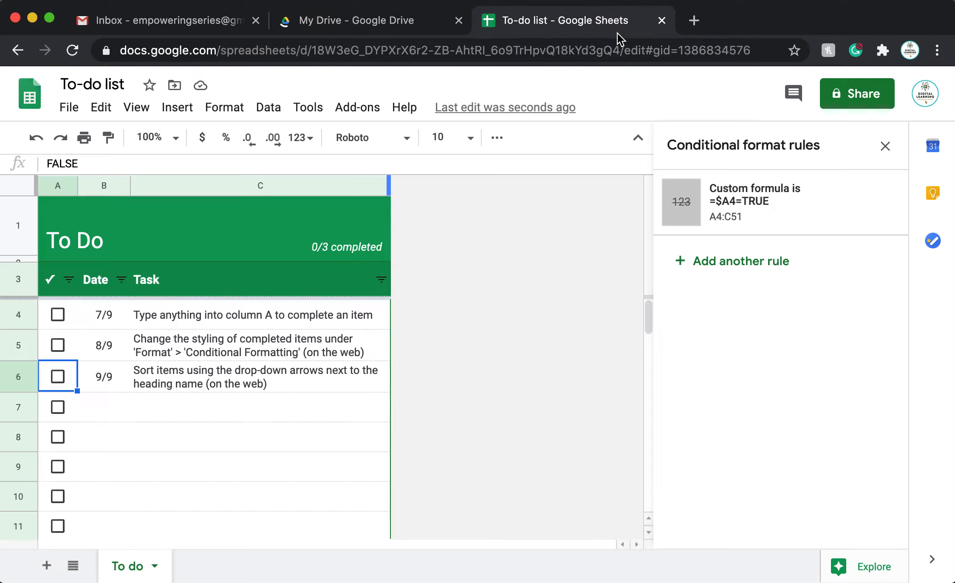
left_click(662, 20)
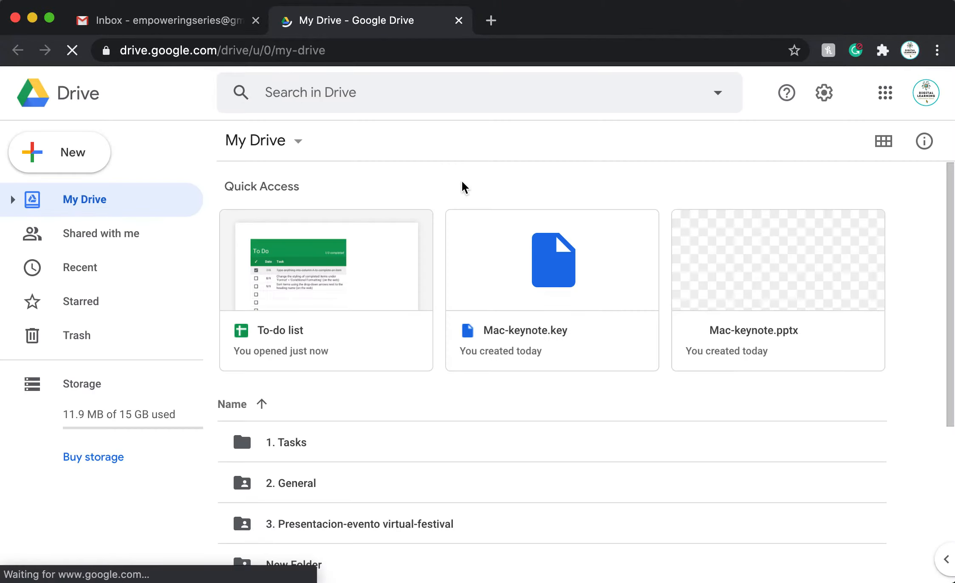
Find the starred To Do List spreadsheet among Drive's recent files and open it.
scroll(400, 360, "down", 4)
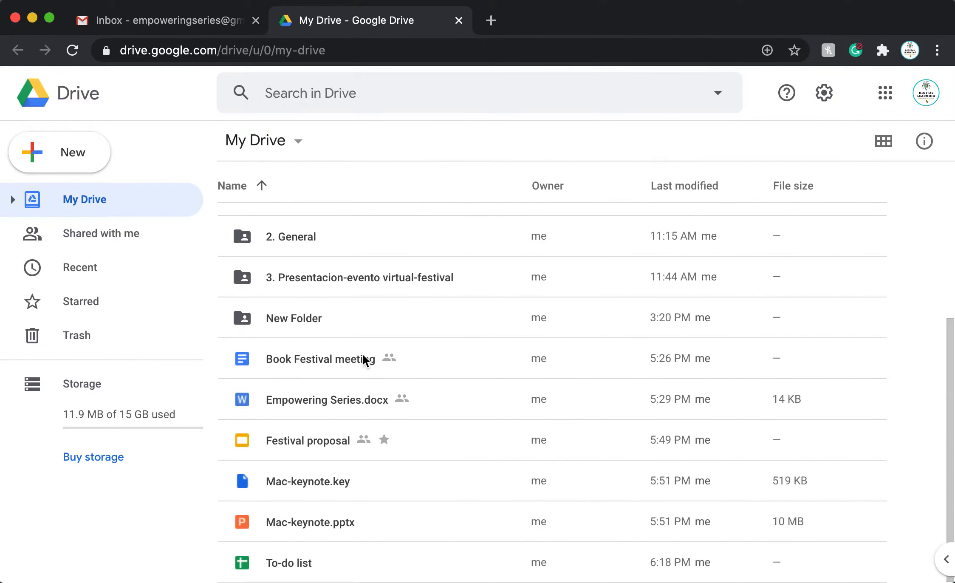
scroll(367, 361, "up", 6)
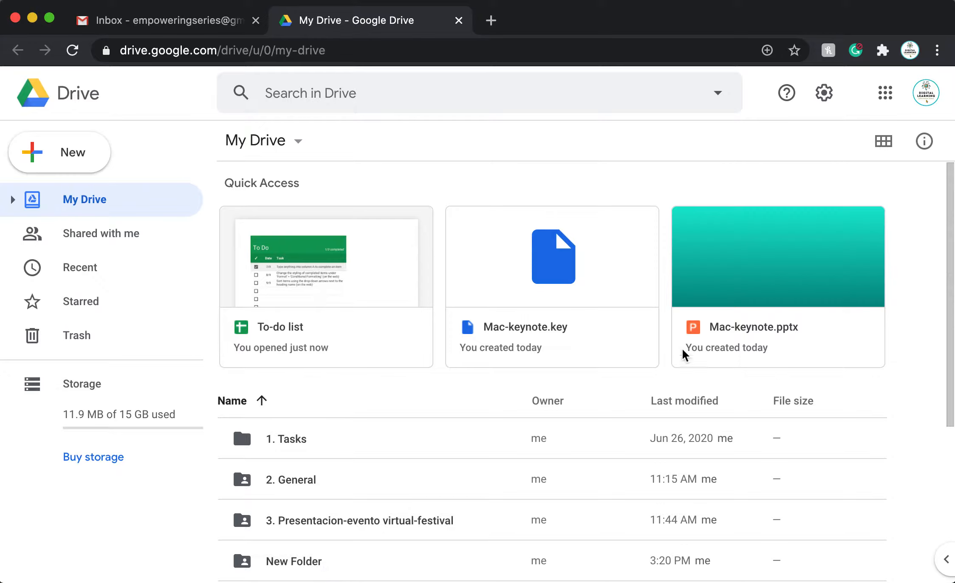
left_click(92, 277)
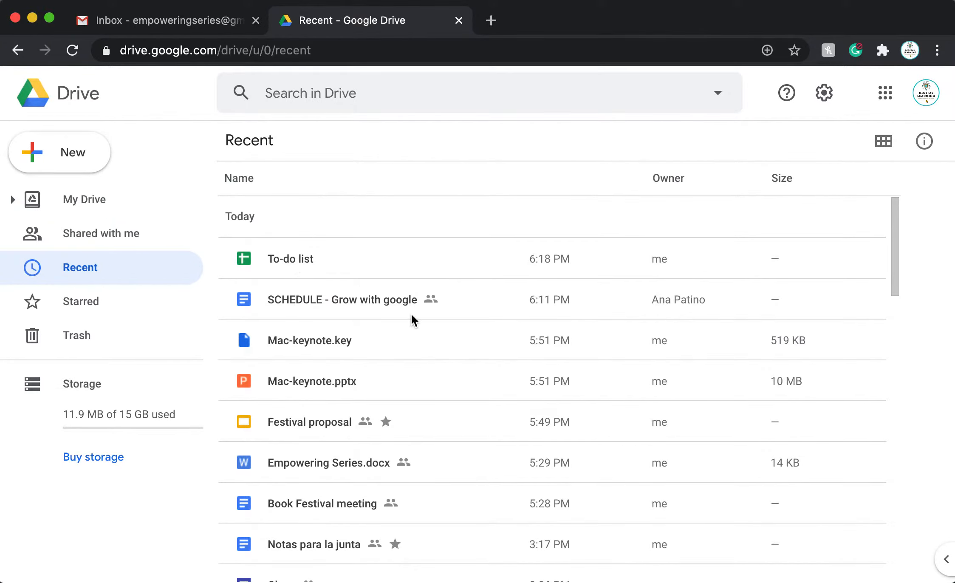
scroll(411, 314, "down", 8)
left_click(285, 366)
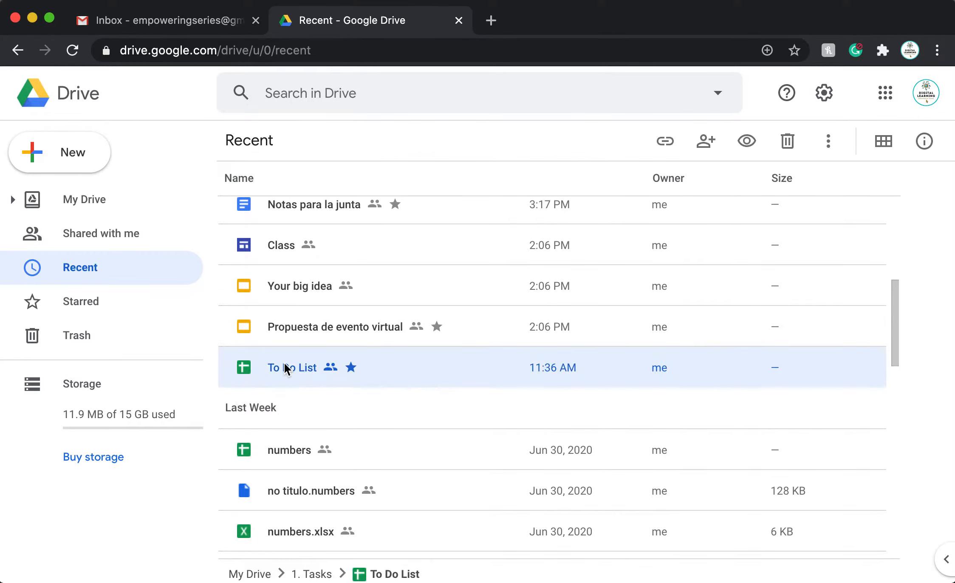
double_click(285, 363)
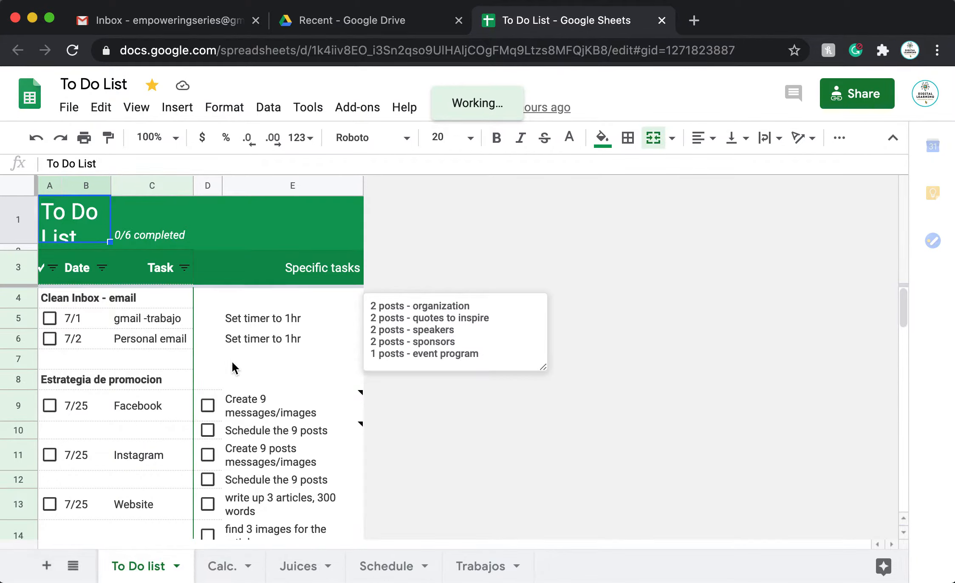
Replace the row 8 section heading "Estrategia de promocion" with "Marketing strategy".
left_click(74, 379)
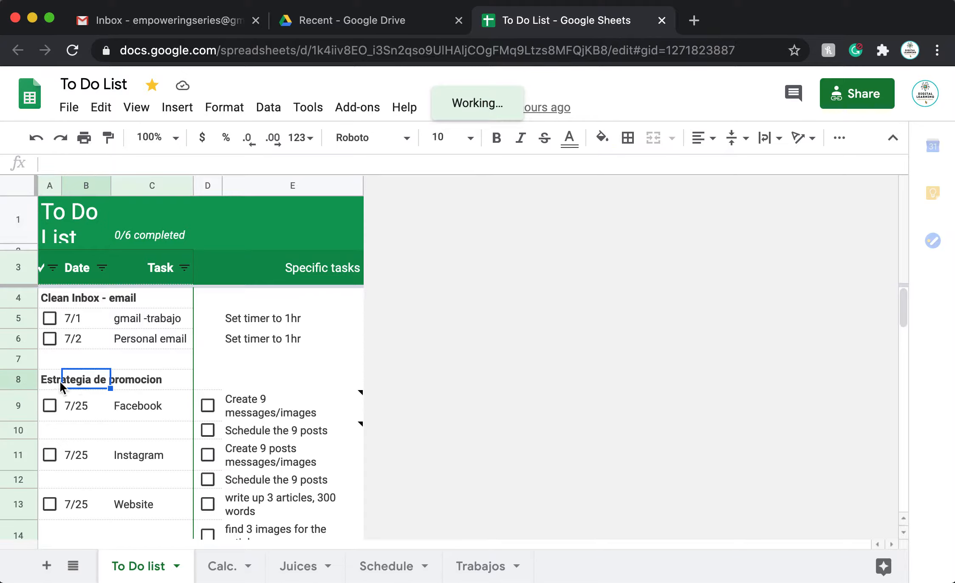
left_click(55, 380)
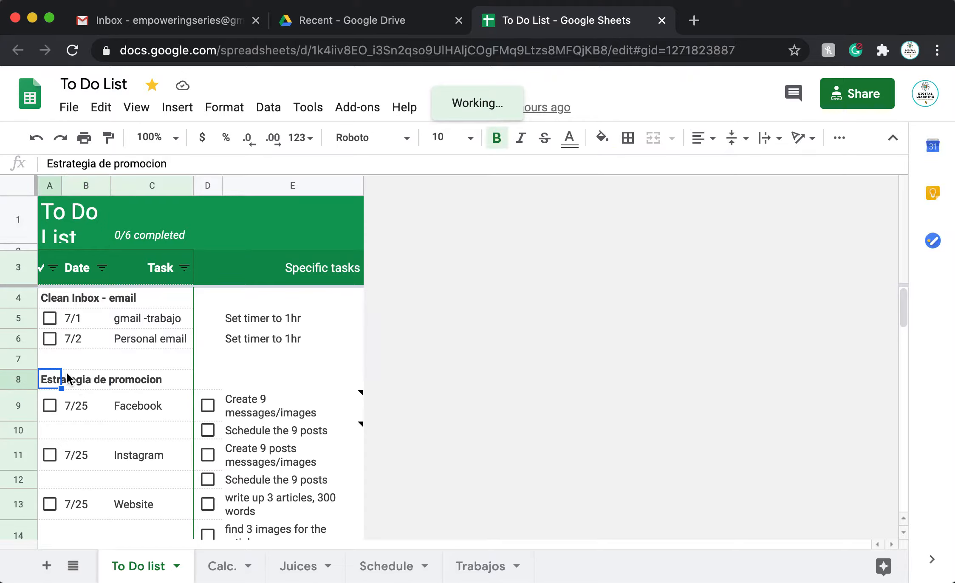
type("Marketing strategy")
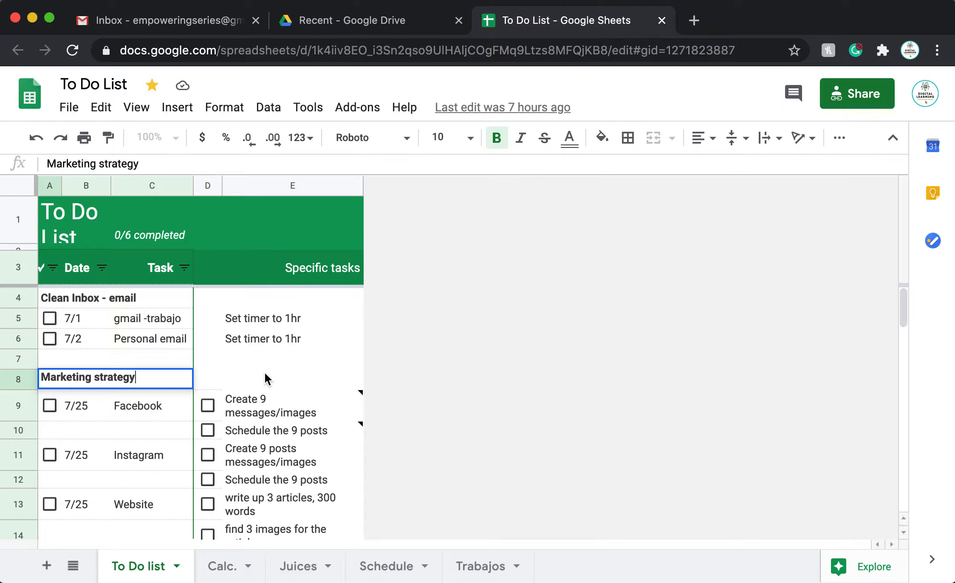
left_click(265, 372)
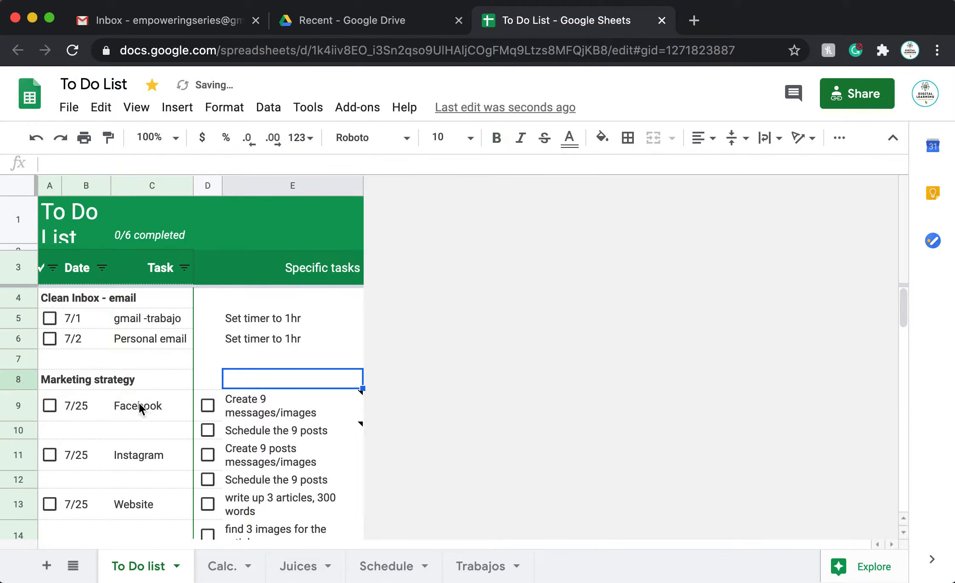
Review the Facebook, Instagram and Website tasks listed under the Marketing strategy heading.
left_click(158, 408)
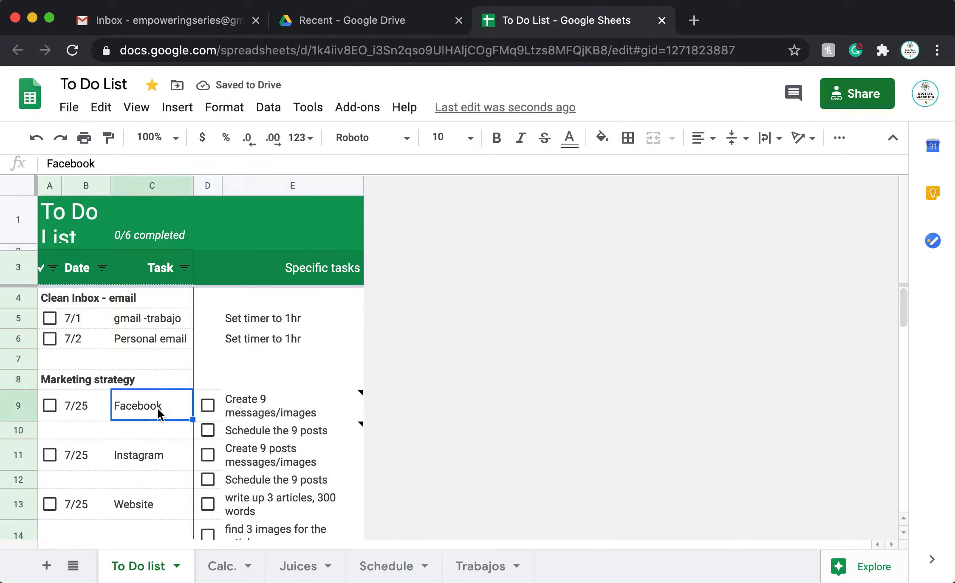
left_click(159, 456)
left_click(160, 495)
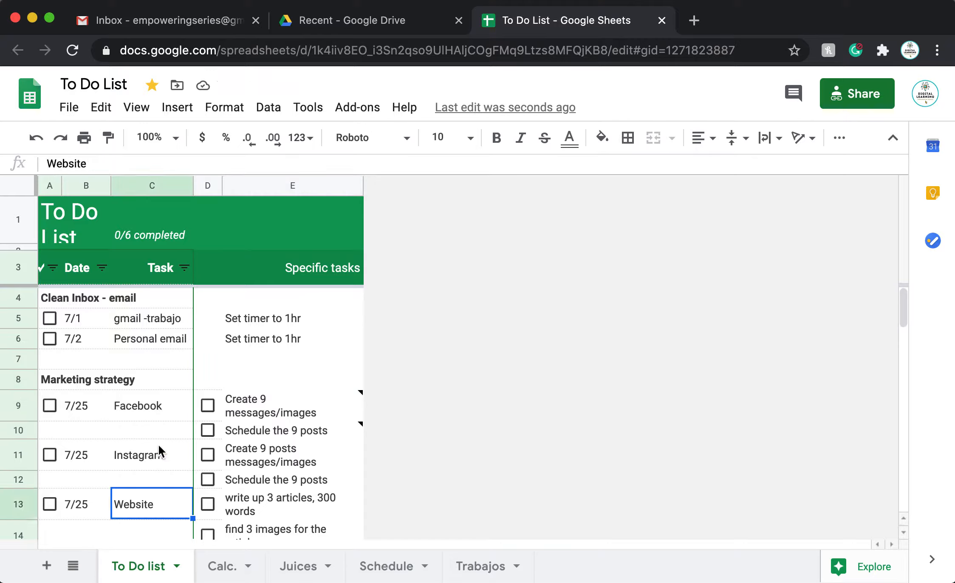
scroll(158, 447, "down", 1)
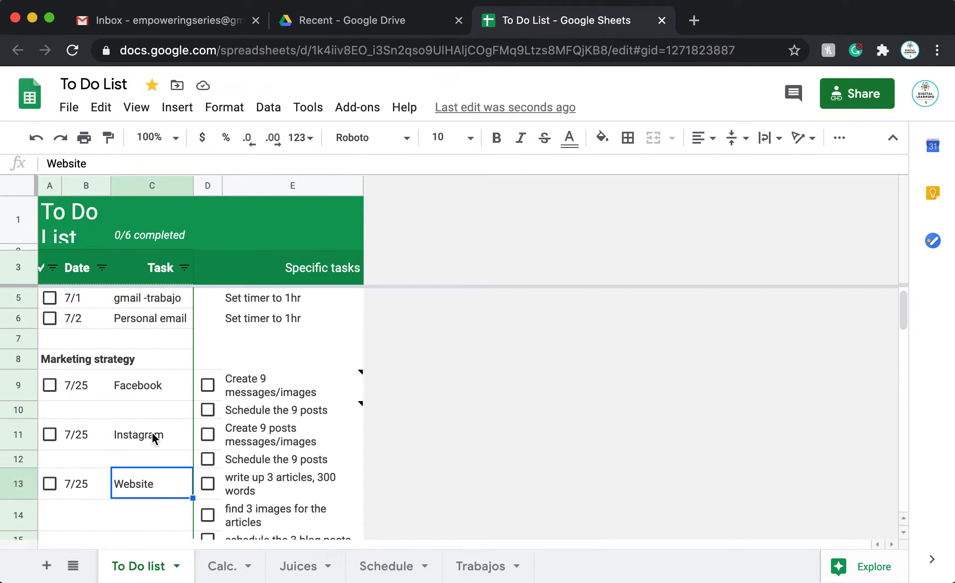
left_click(152, 433)
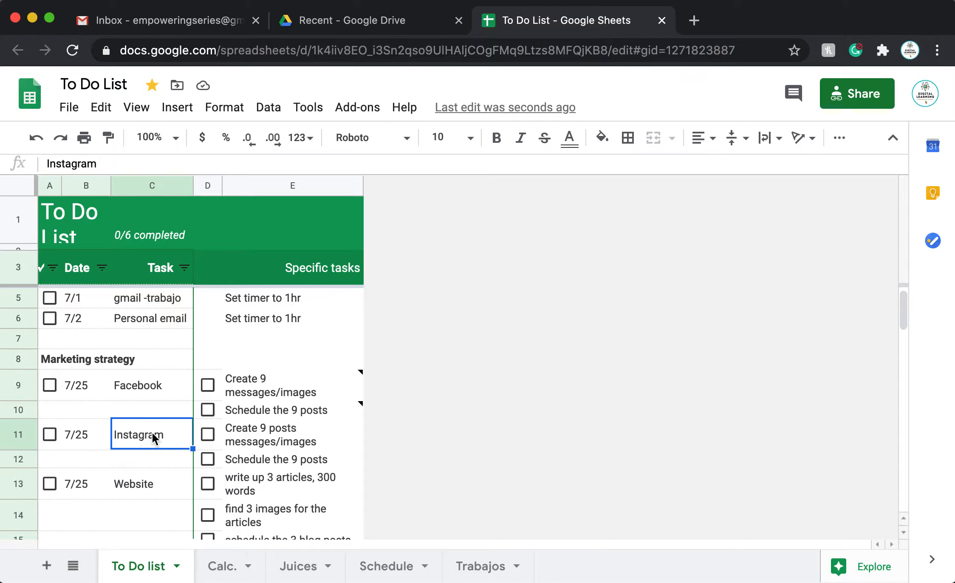
left_click(146, 482)
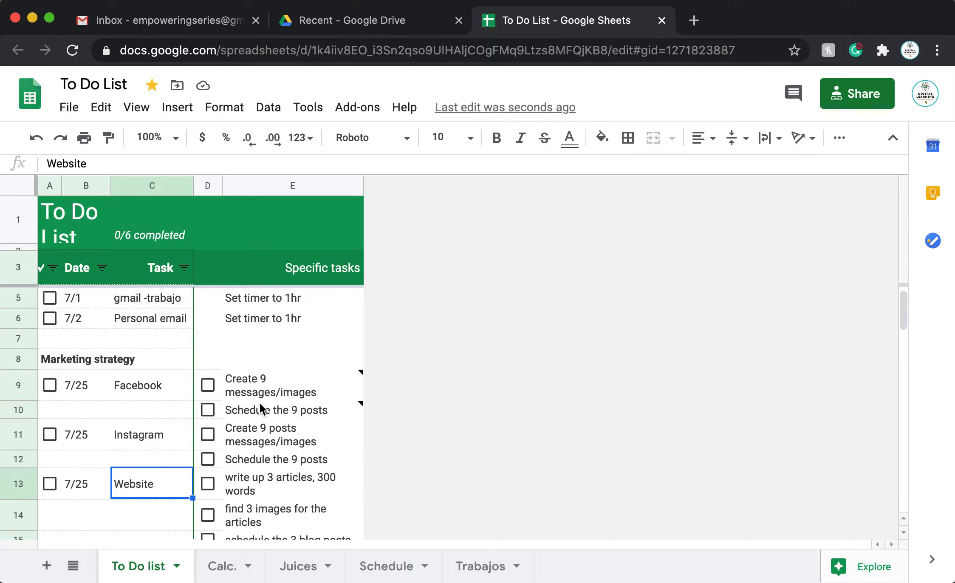
Read the notes attached to the Facebook specific tasks for creating and scheduling the 9 posts.
mouse_move(268, 413)
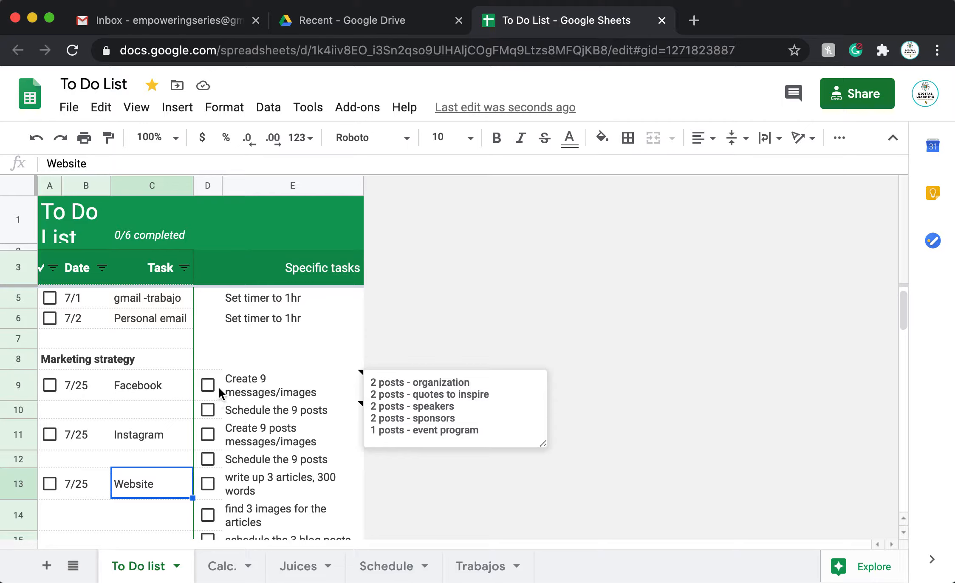
left_click(239, 382)
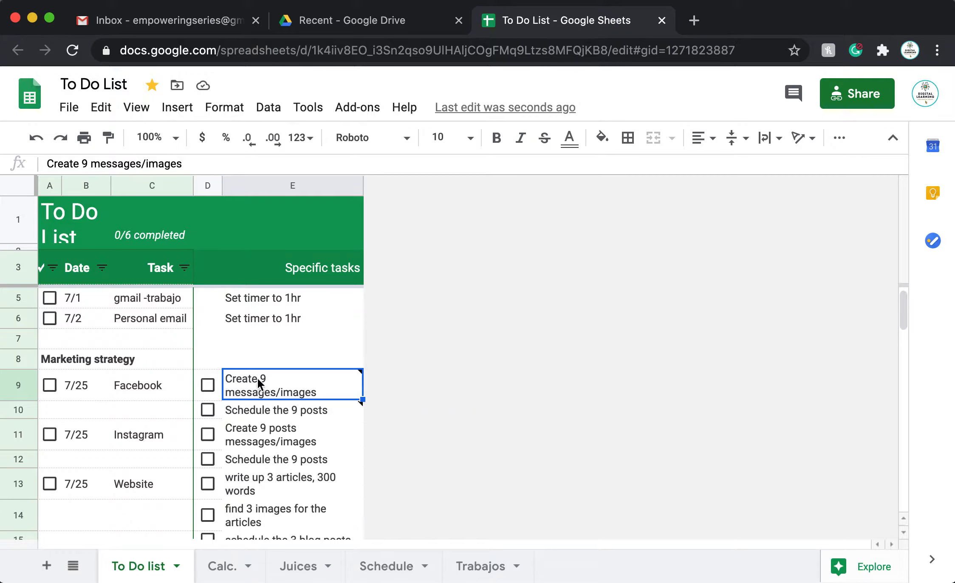
mouse_move(274, 391)
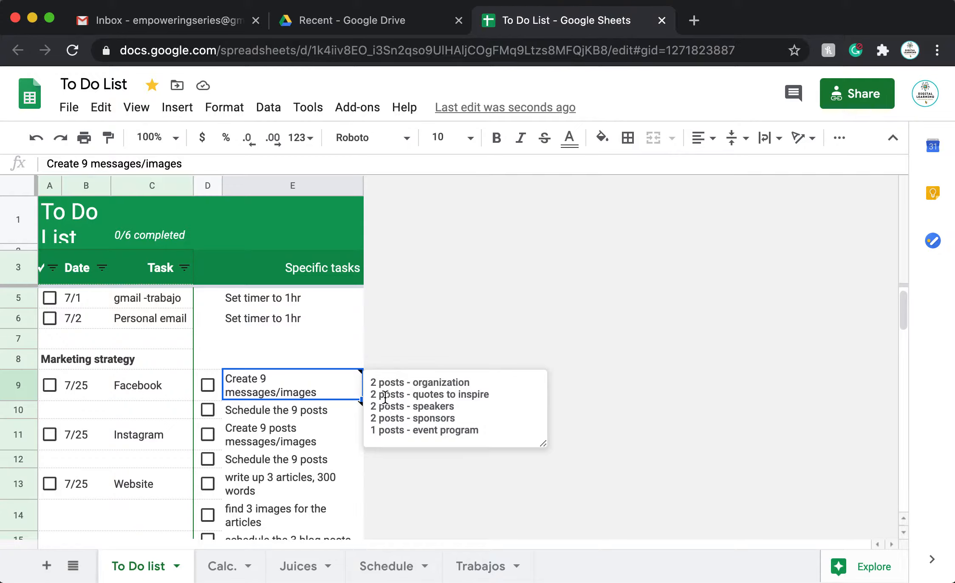
left_click_drag(483, 429, 372, 387)
left_click(381, 386)
left_click(260, 411)
left_click_drag(526, 429, 373, 416)
Attach the note "This is the note." to Instagram's "Create 9 posts messages/images" specific task in E11.
left_click(313, 425)
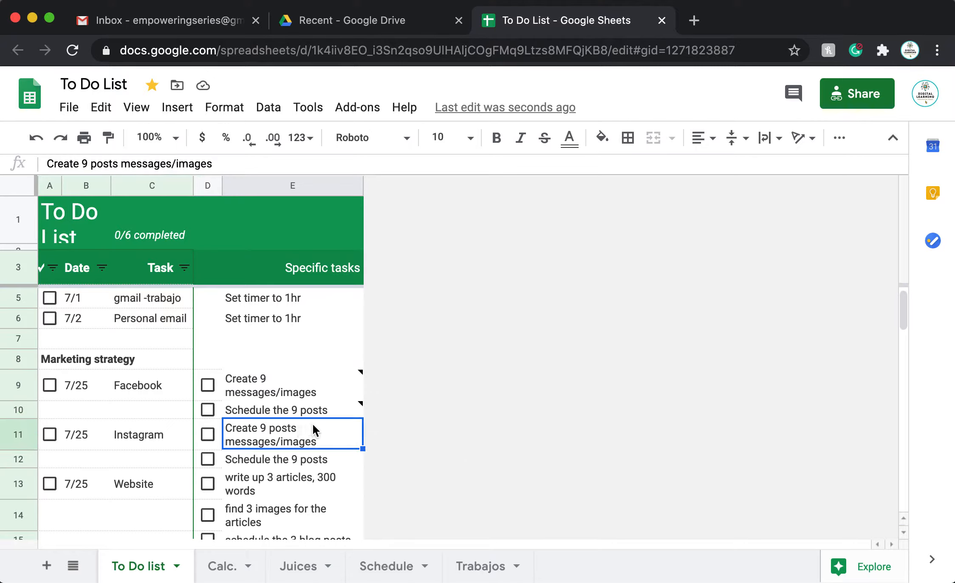
right_click(347, 429)
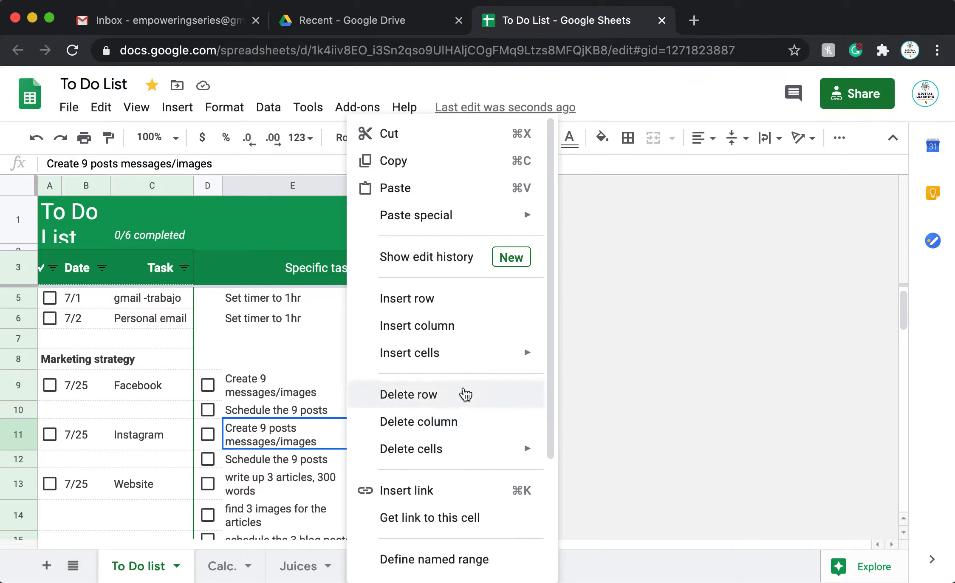
scroll(492, 326, "down", 4)
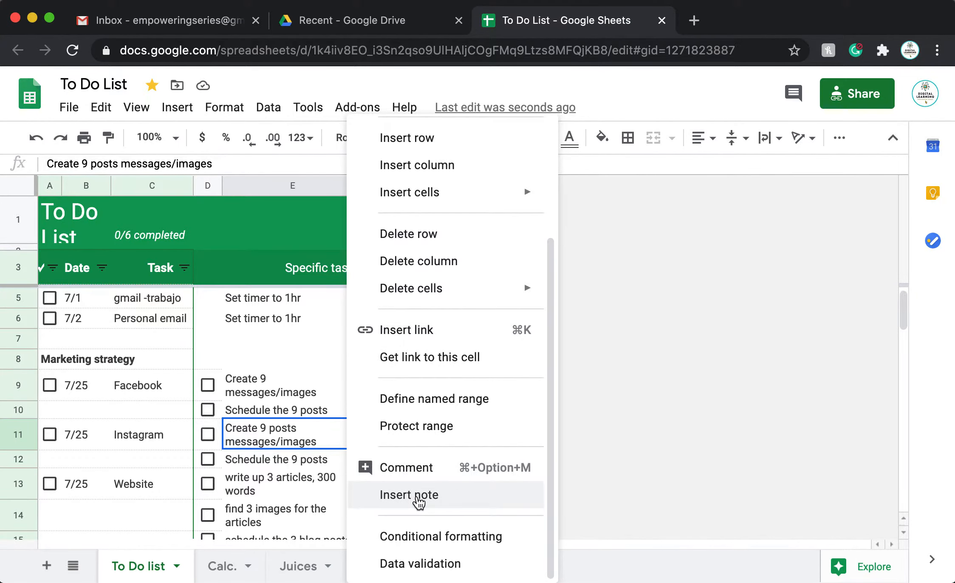
left_click(415, 498)
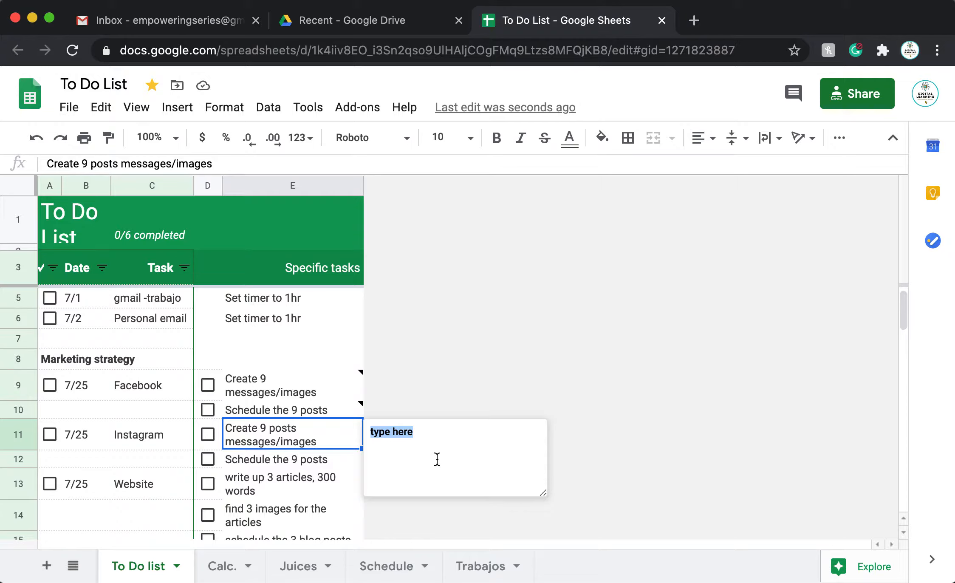
type("Th")
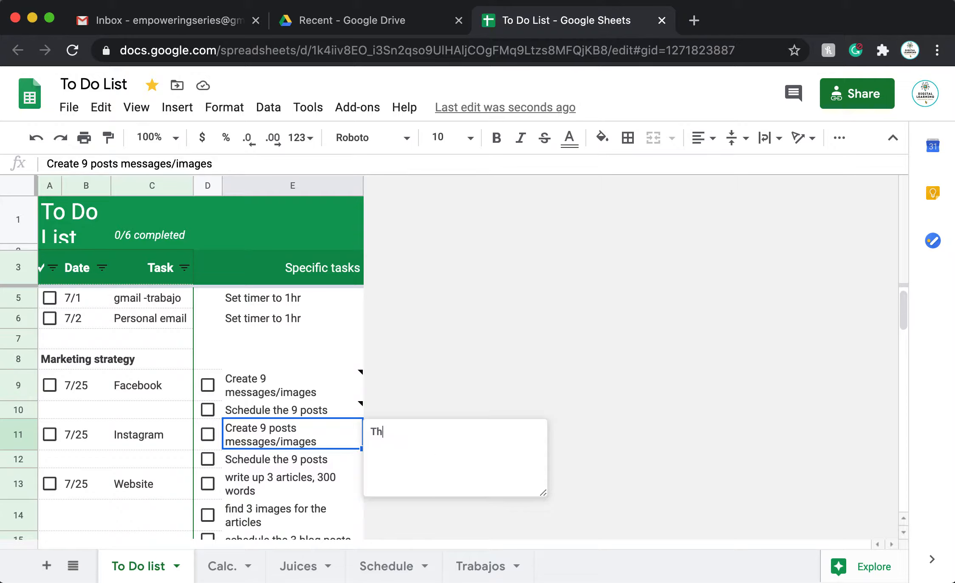
type("is is the note. For a")
left_click_drag(452, 435, 342, 440)
left_click(417, 427)
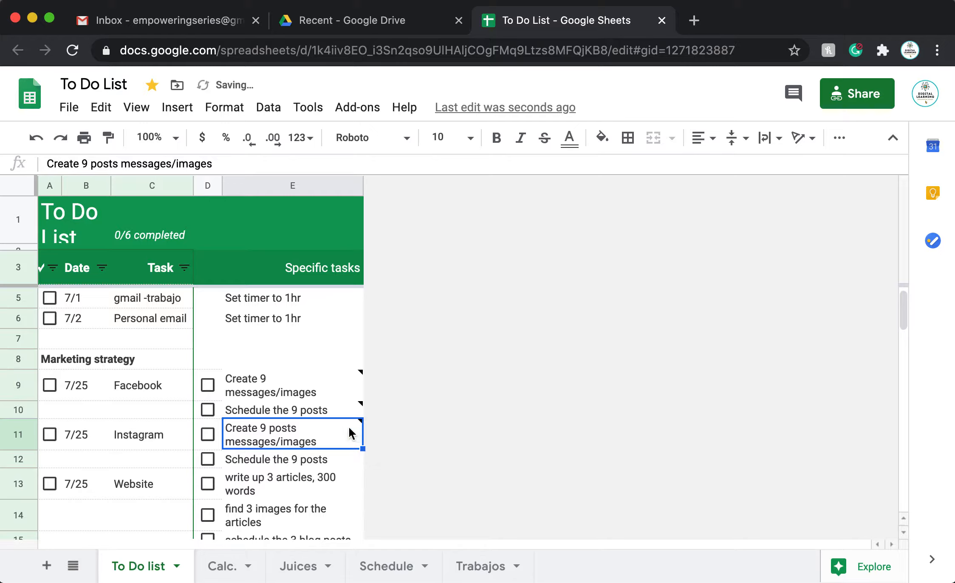
Reopen the note on Instagram's "Create 9 posts messages/images" task and highlight its text.
mouse_move(348, 427)
left_click_drag(446, 431, 371, 432)
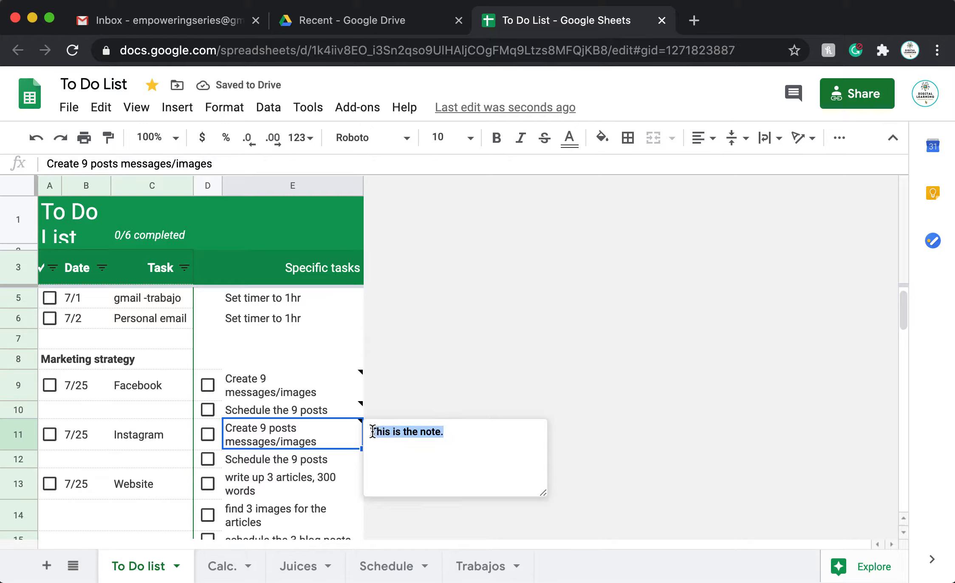
left_click(336, 461)
left_click(341, 442)
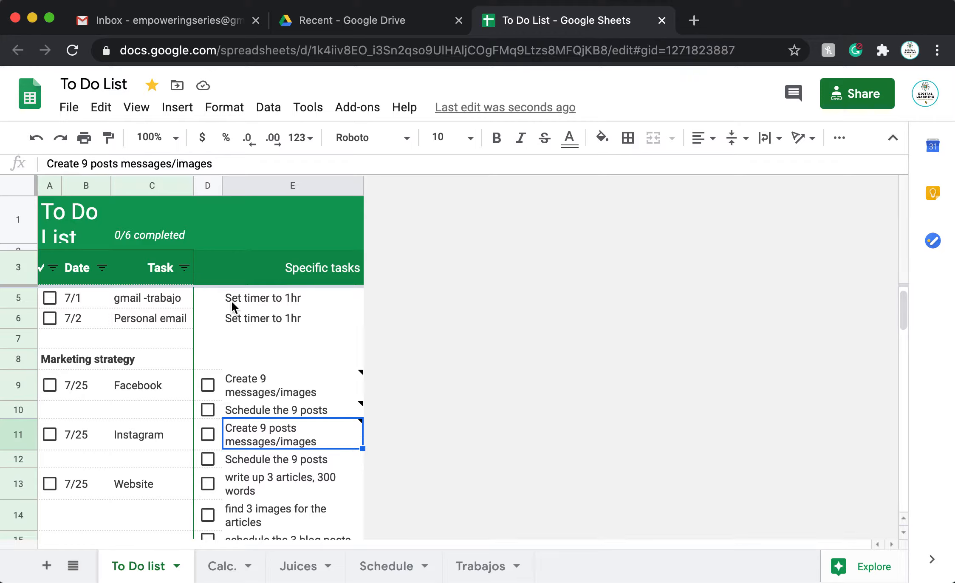
Test the checkboxes of both Facebook specific tasks and the gmail -trabajo task by ticking and unticking them.
left_click(208, 385)
left_click(207, 410)
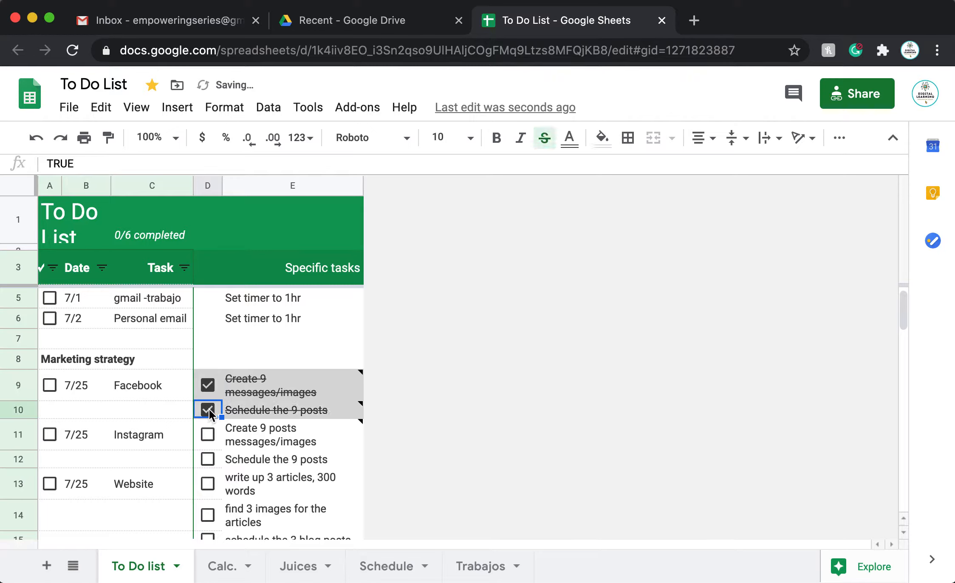
left_click(209, 388)
left_click(206, 409)
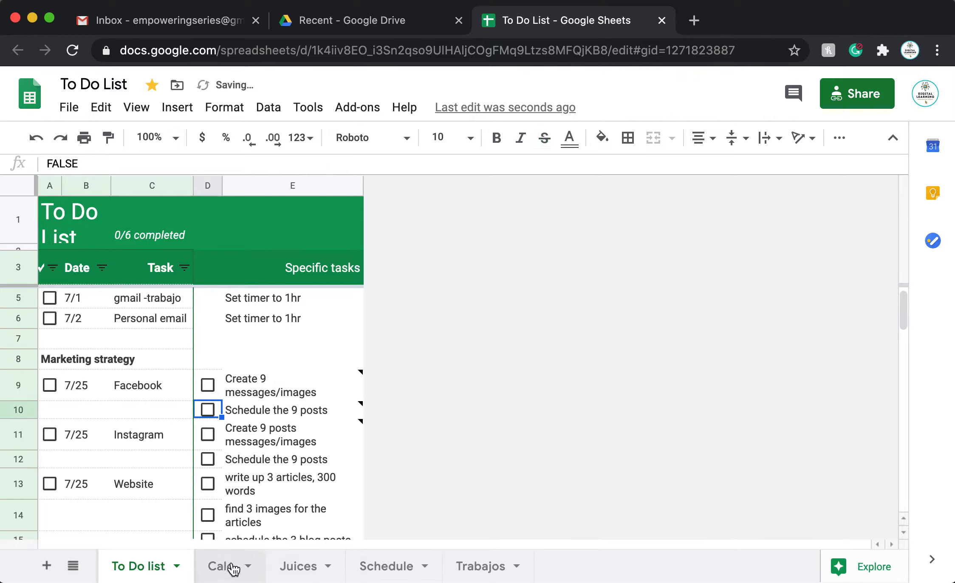
left_click(50, 297)
left_click(48, 299)
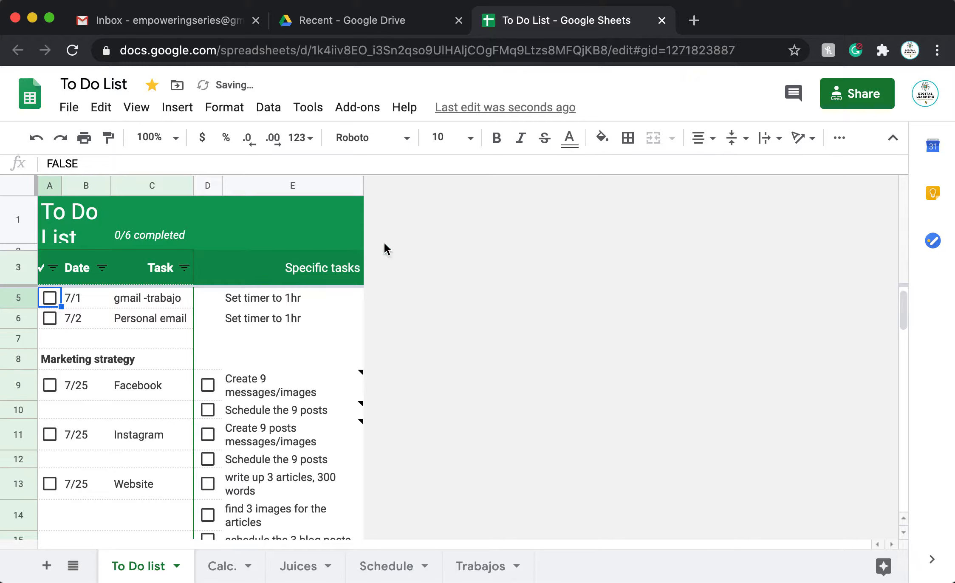
left_click(329, 183)
right_click(330, 182)
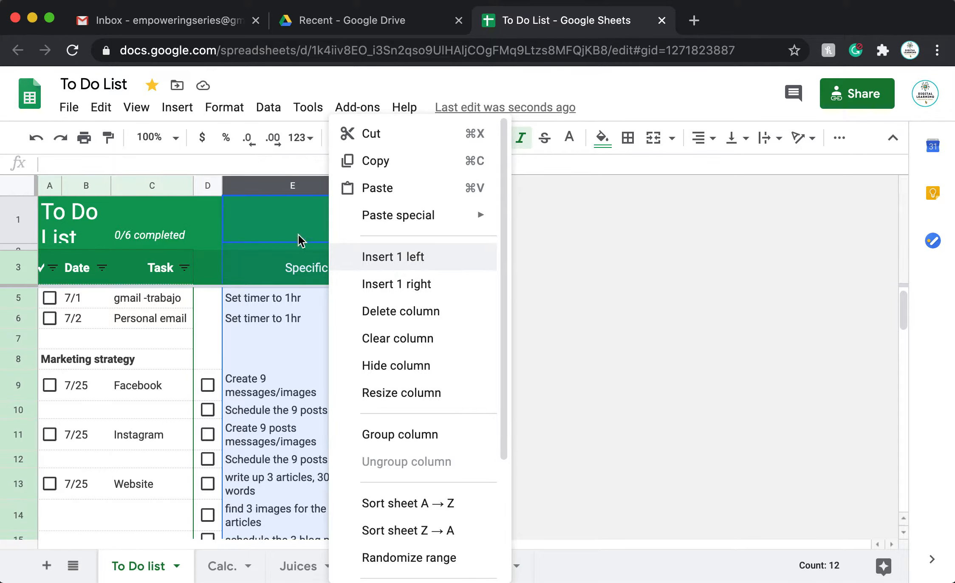
left_click(313, 247)
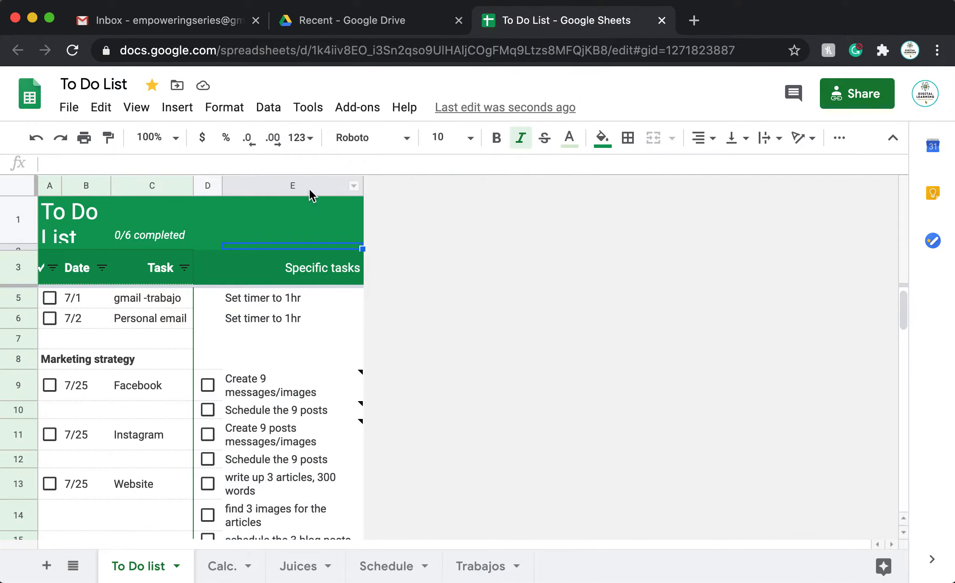
Insert one column to the right of the Specific tasks column E.
left_click(309, 188)
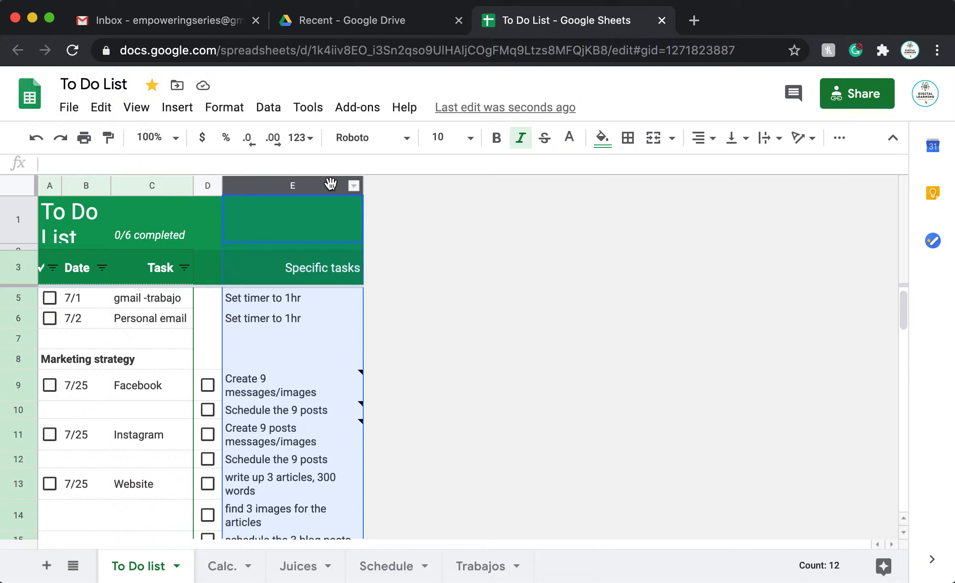
right_click(330, 185)
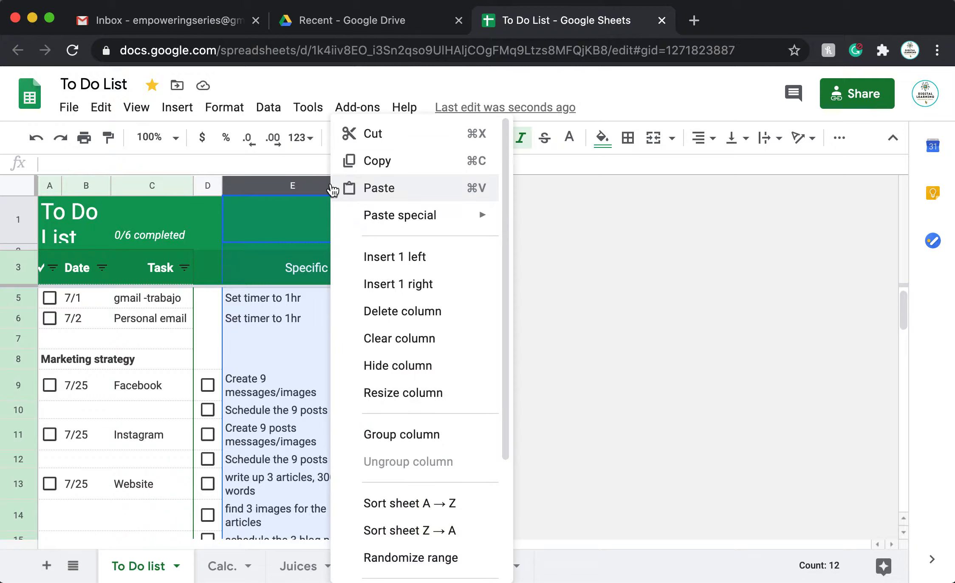
left_click(428, 289)
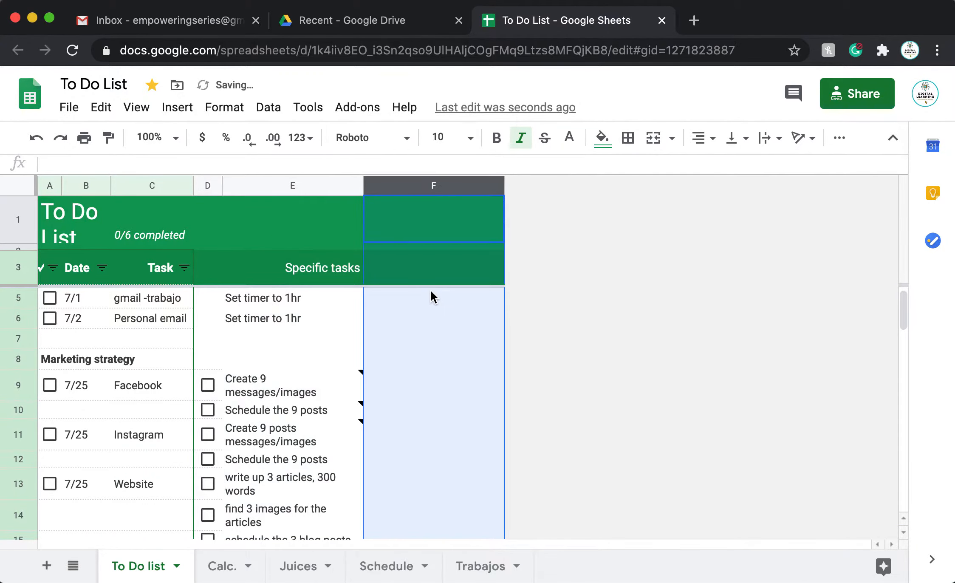
Enter "Assignee" as the row 3 heading of the new column F.
left_click(415, 261)
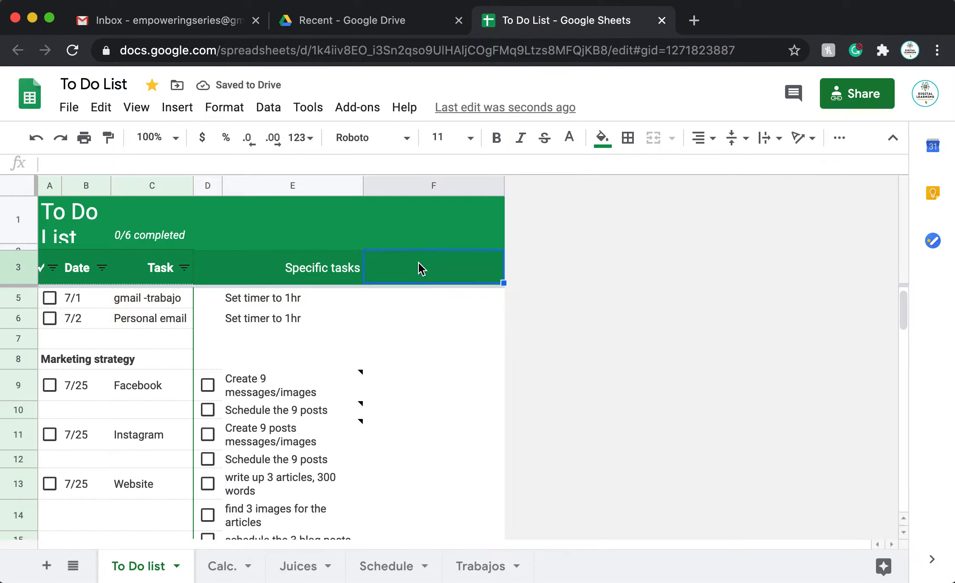
type("Assing")
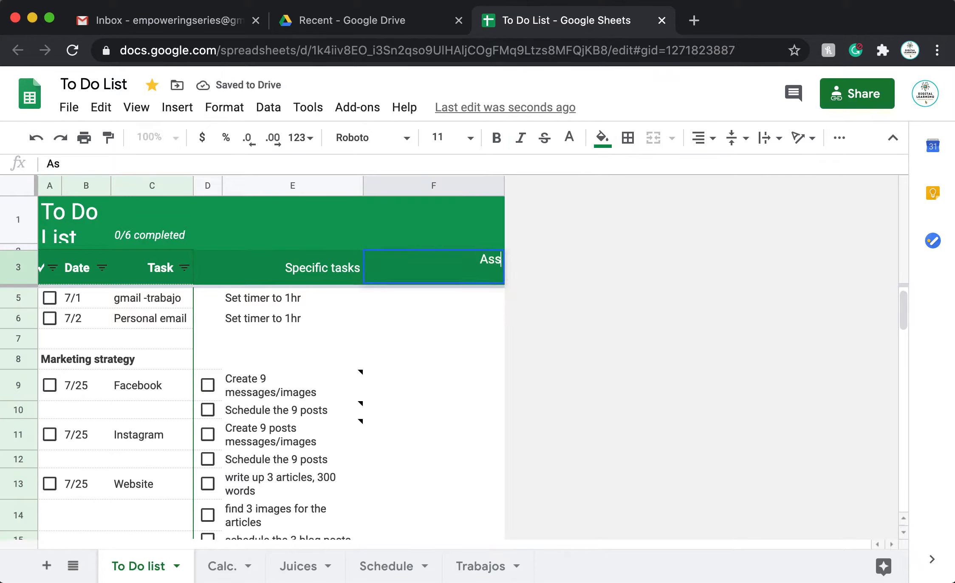
key("BackSpace")
key("BackSpace")
type("gnee")
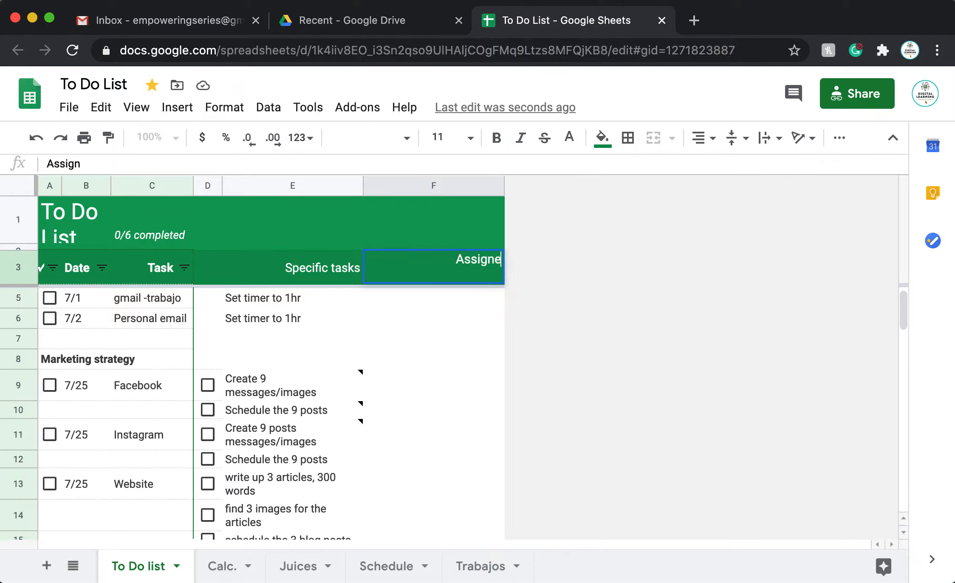
left_click(468, 342)
Replace the column F heading in row 3 with "Task owner".
left_click(462, 272)
double_click(458, 270)
left_click_drag(452, 258, 512, 258)
type("Task ow")
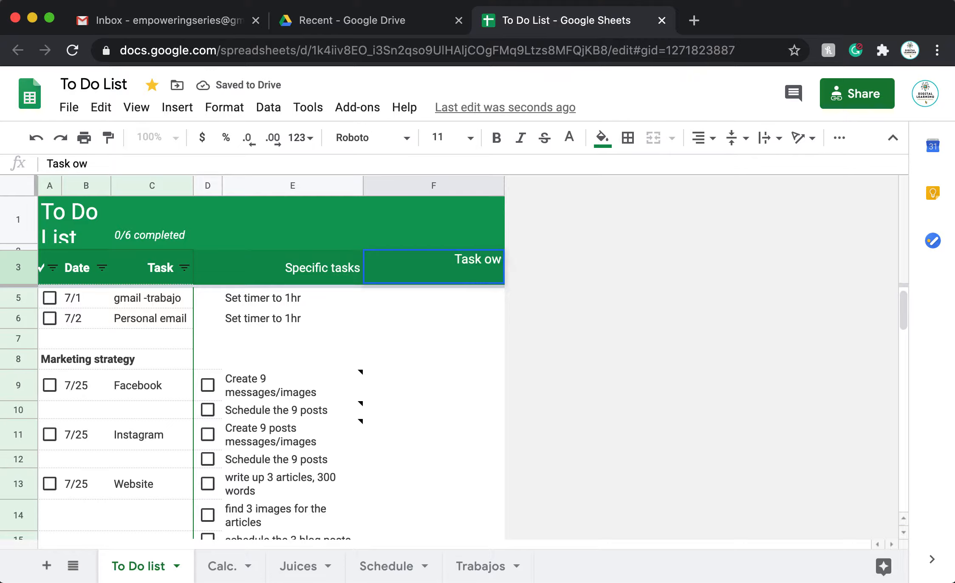
type("ner")
left_click(481, 339)
Enter AP as task owner for Facebook's message creation task in F9 and Instagram's post scheduling task in F12.
left_click(454, 381)
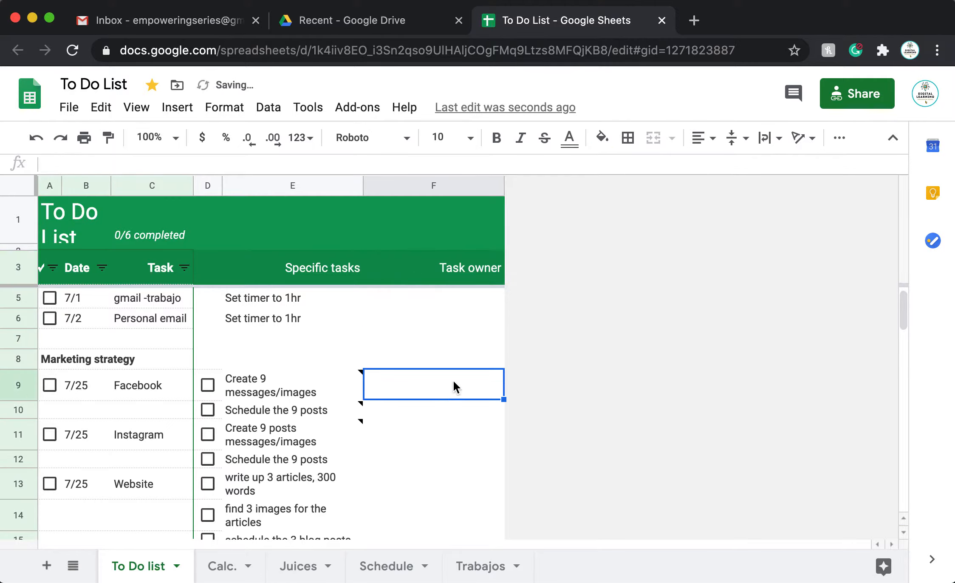
type("AP")
left_click(470, 415)
left_click(437, 459)
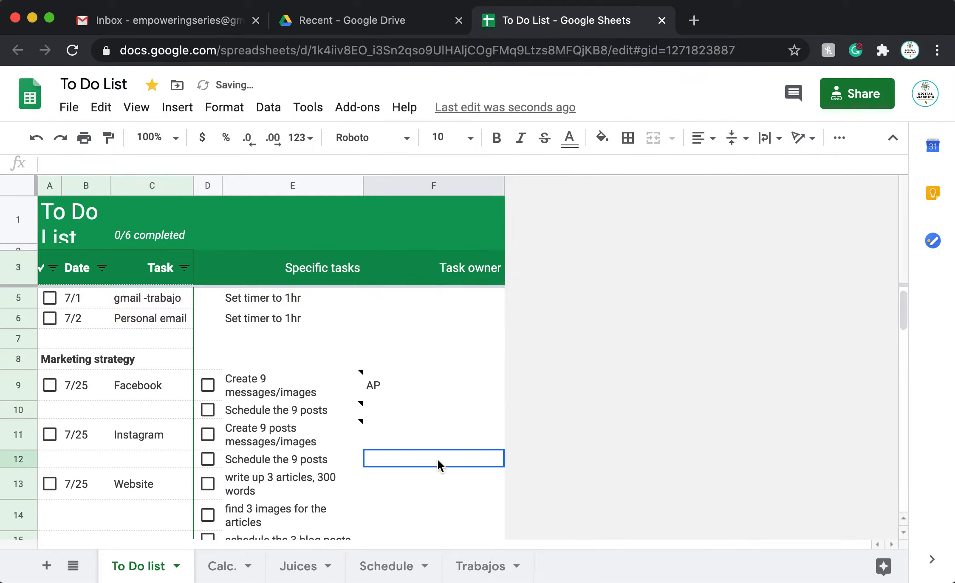
type("AP")
key("Up")
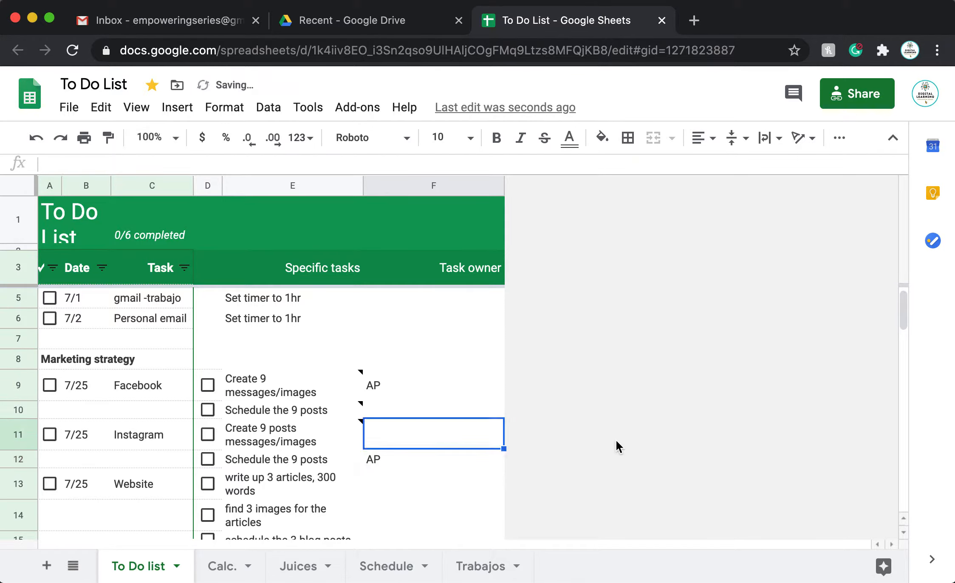
Add a sheet directly after the Calc. sheet and name it "New sheet".
left_click(215, 569)
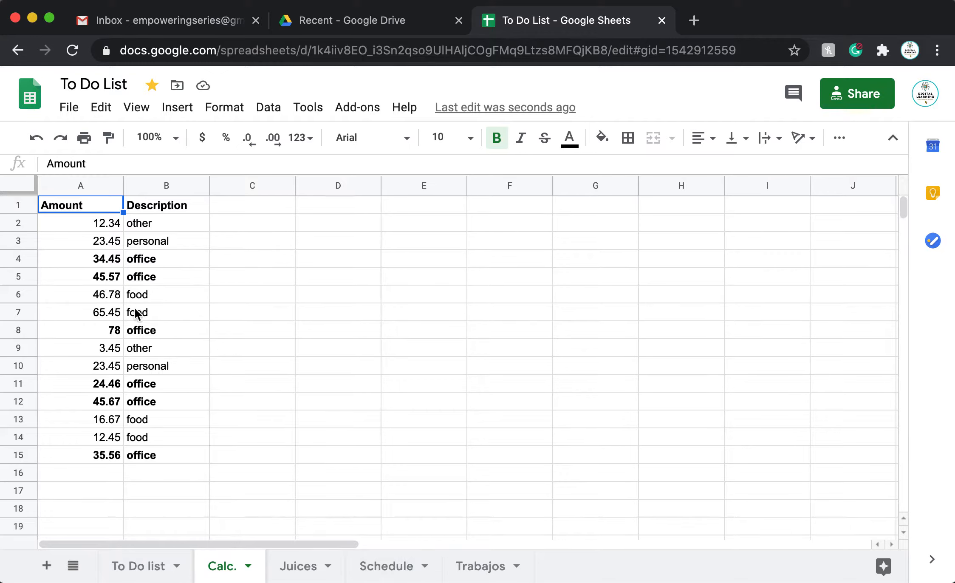
left_click(47, 565)
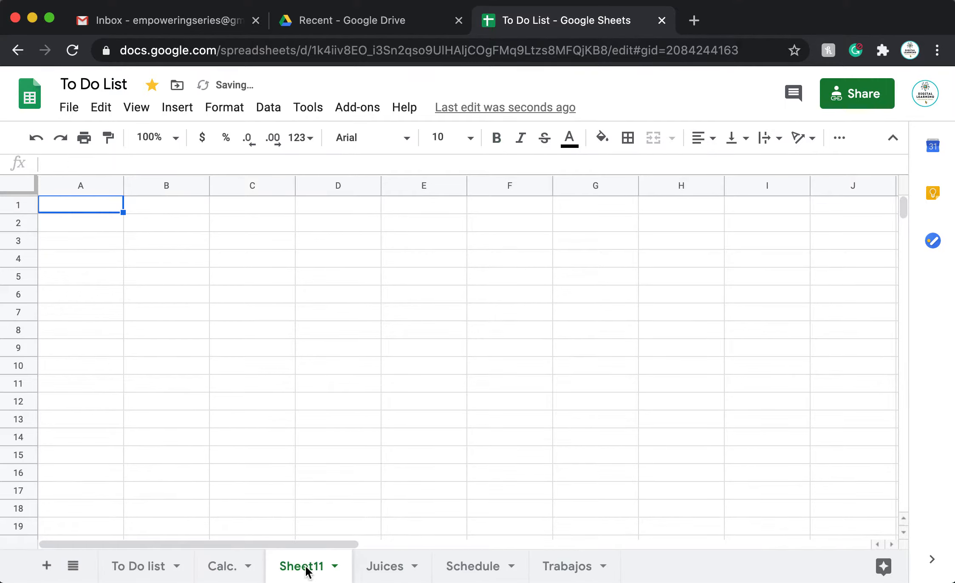
double_click(306, 567)
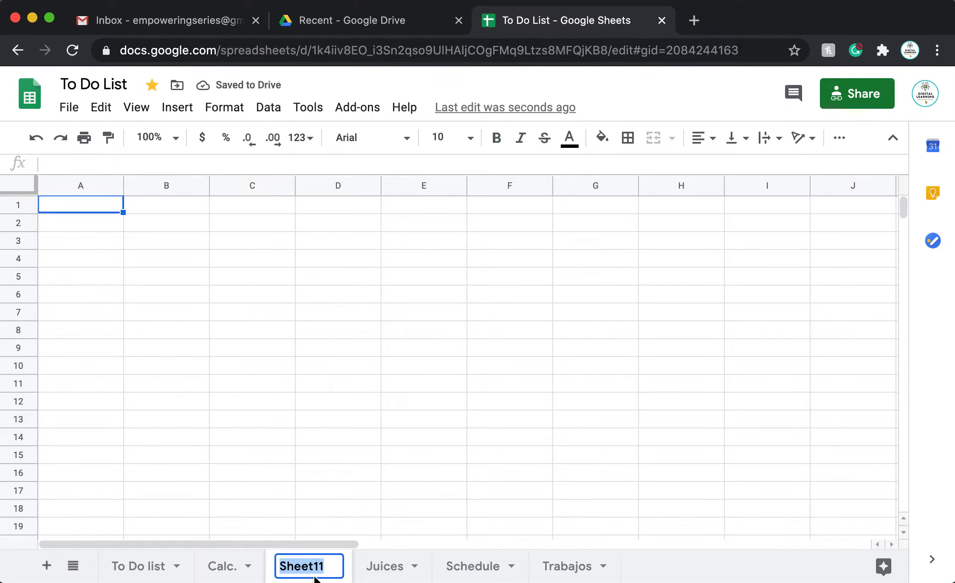
type("New sheet")
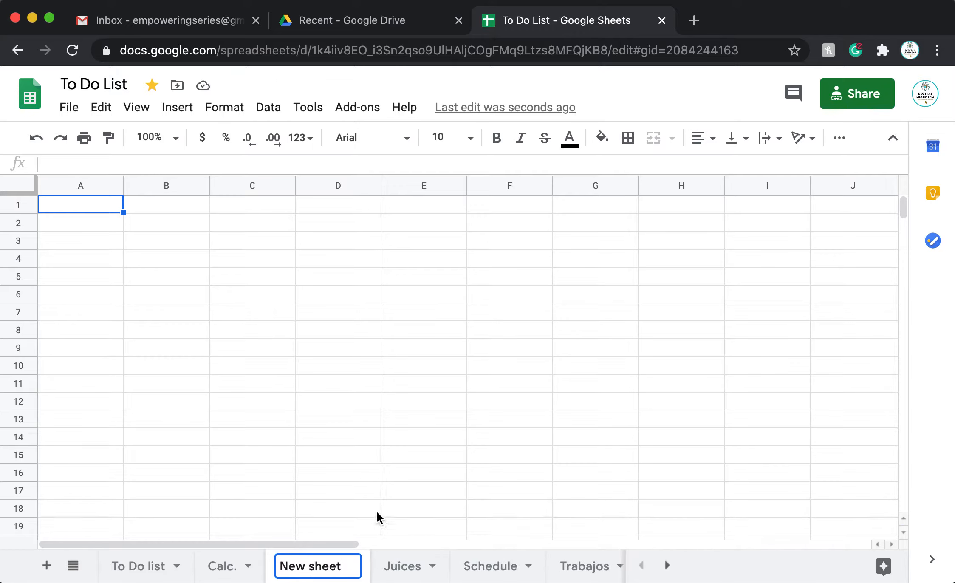
left_click(378, 476)
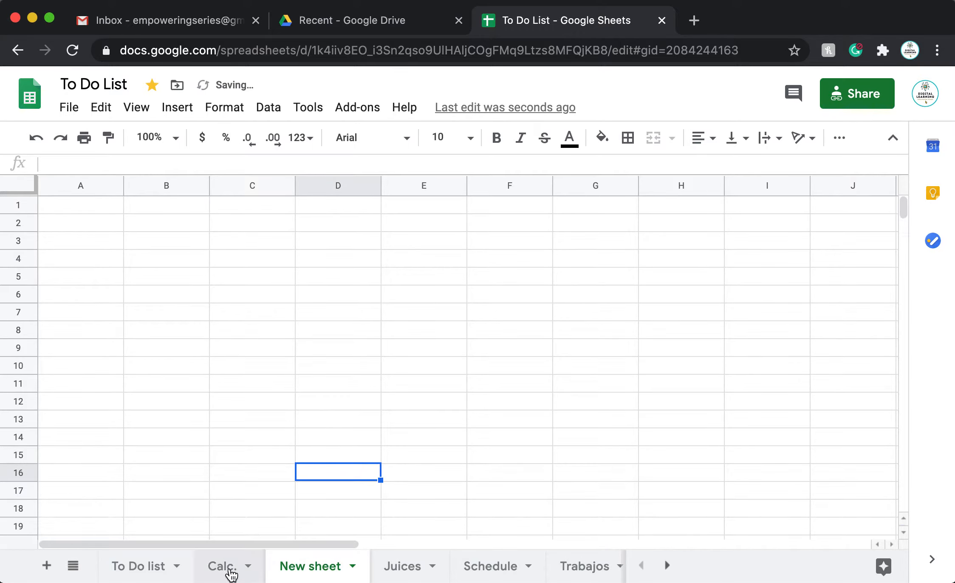
Return to the Calc. sheet and look over its Amount and Description columns.
left_click(230, 564)
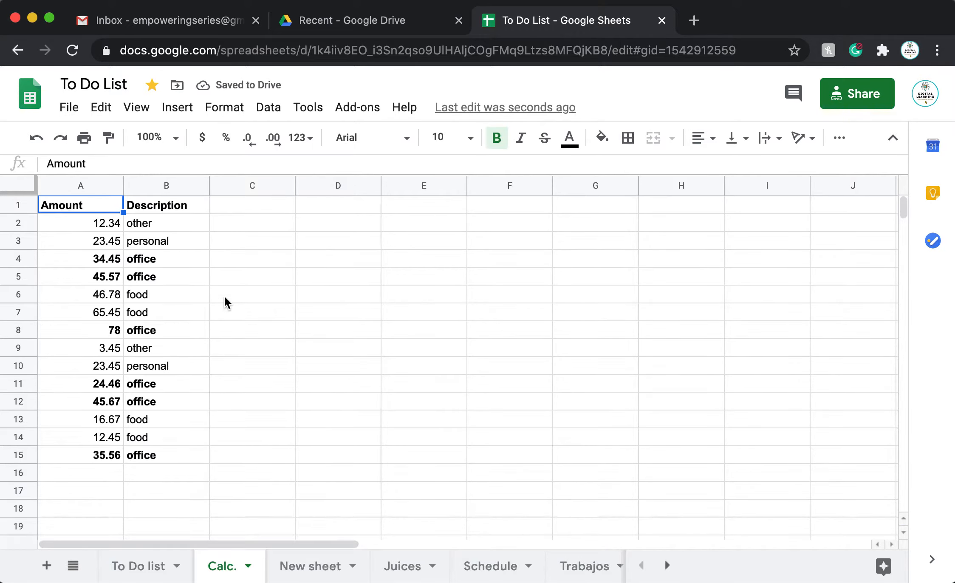
left_click(236, 259)
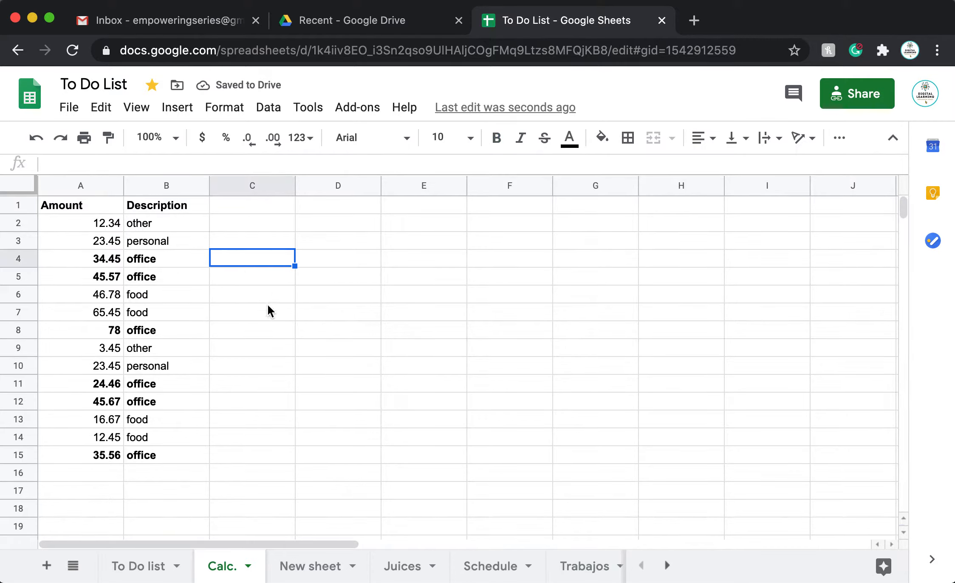
left_click(270, 332)
left_click(243, 476)
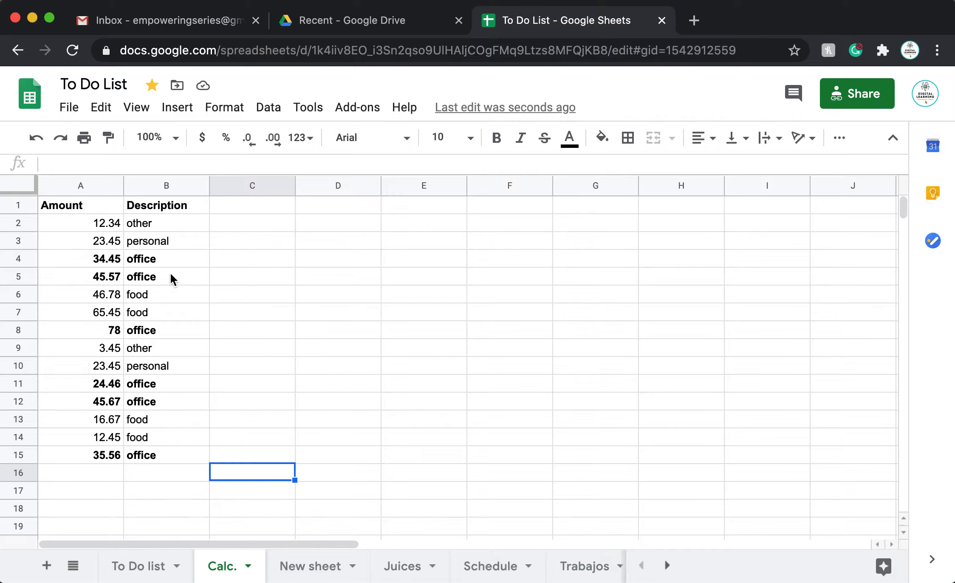
Highlight the office entries in the Description column, and the whole data range A2:B15, to examine them.
left_click(151, 265)
left_click(156, 278, "shift")
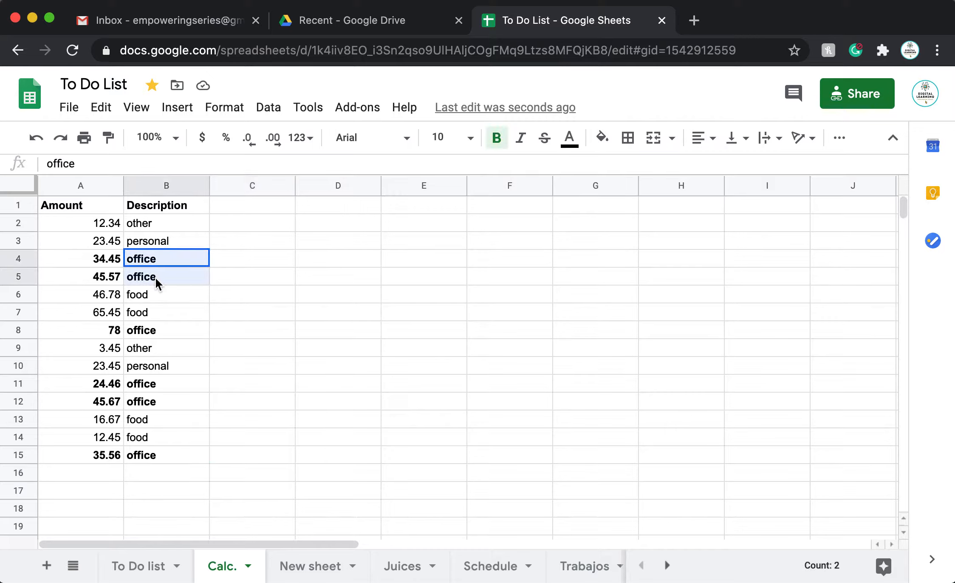
left_click(160, 334)
left_click(171, 385)
left_click(171, 402, "shift")
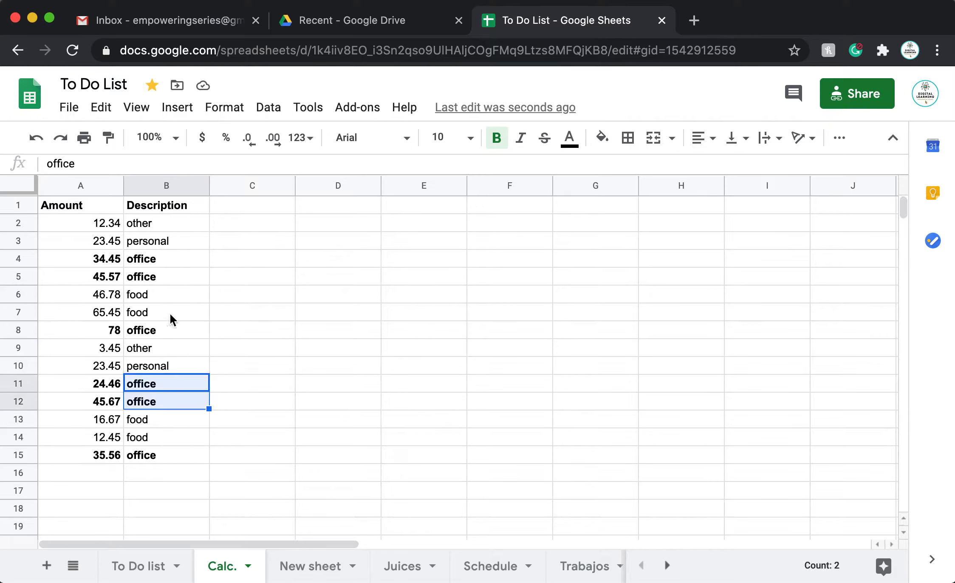
left_click_drag(102, 230, 194, 463)
left_click(282, 425)
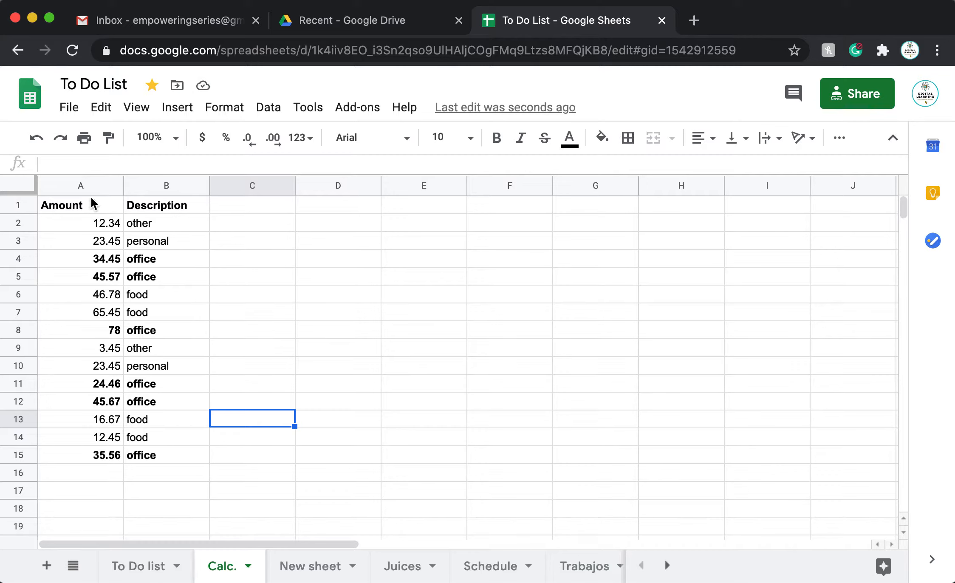
Calculate the sum of the amounts in A2:A15 in cell A17 with =SUM(A2:A15).
left_click(137, 492)
left_click(119, 491)
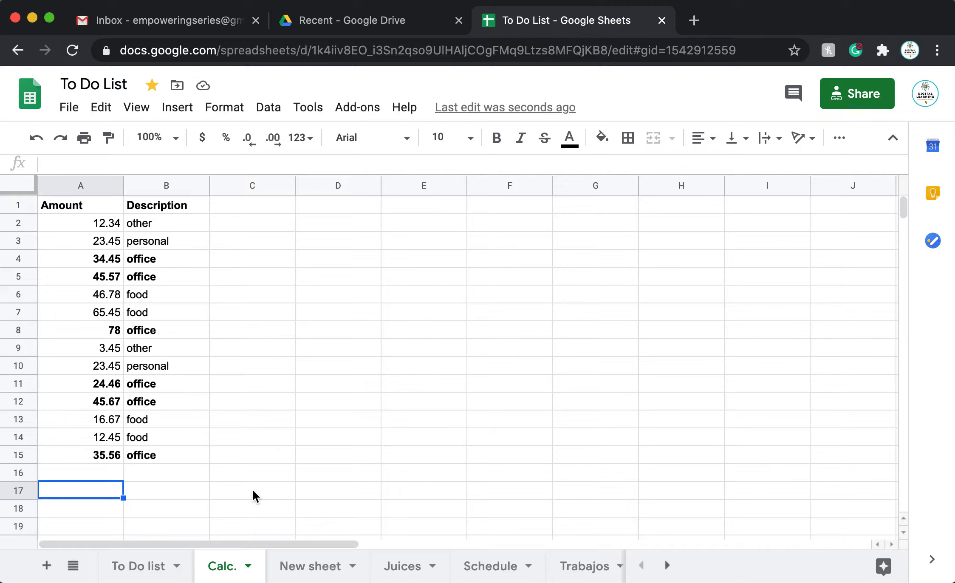
type("=")
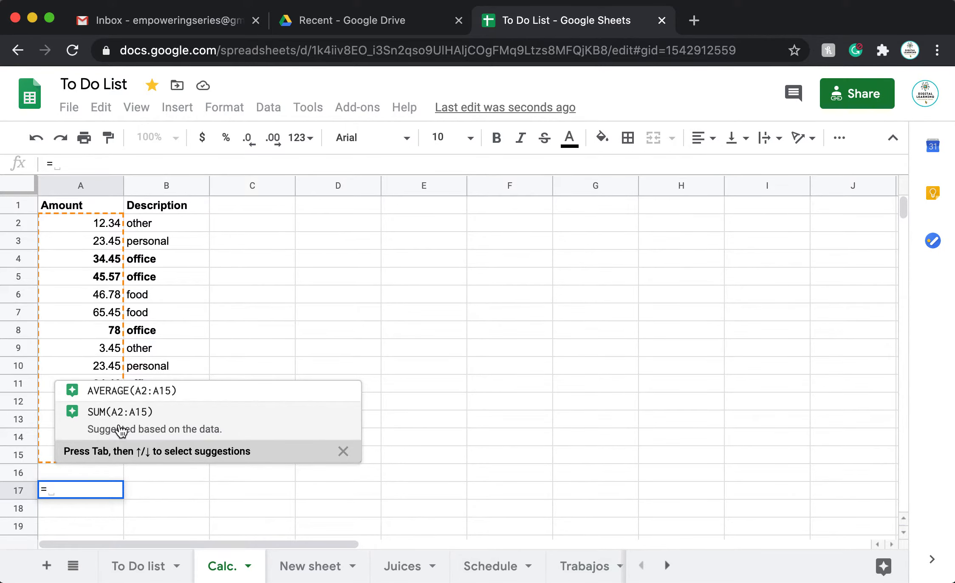
left_click(120, 430)
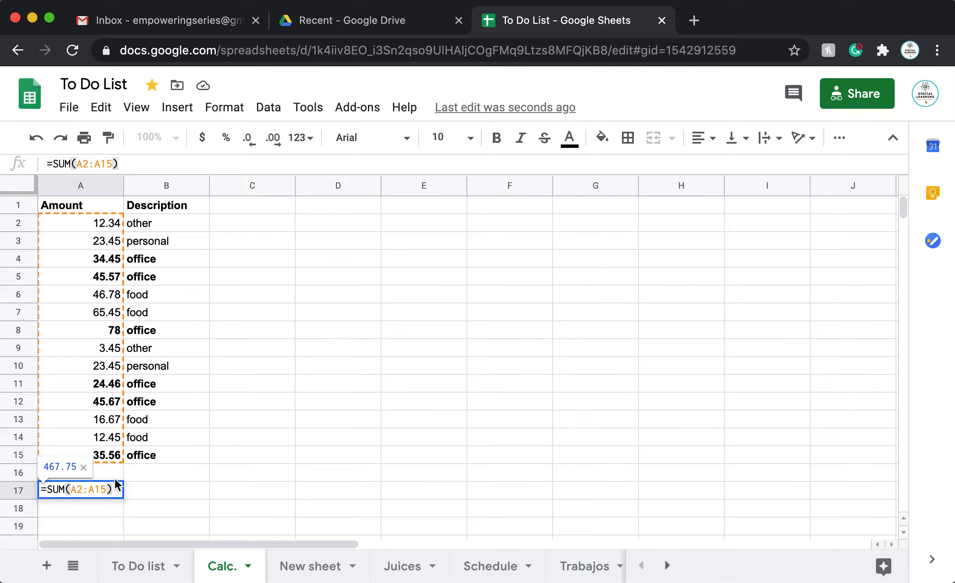
key("Return")
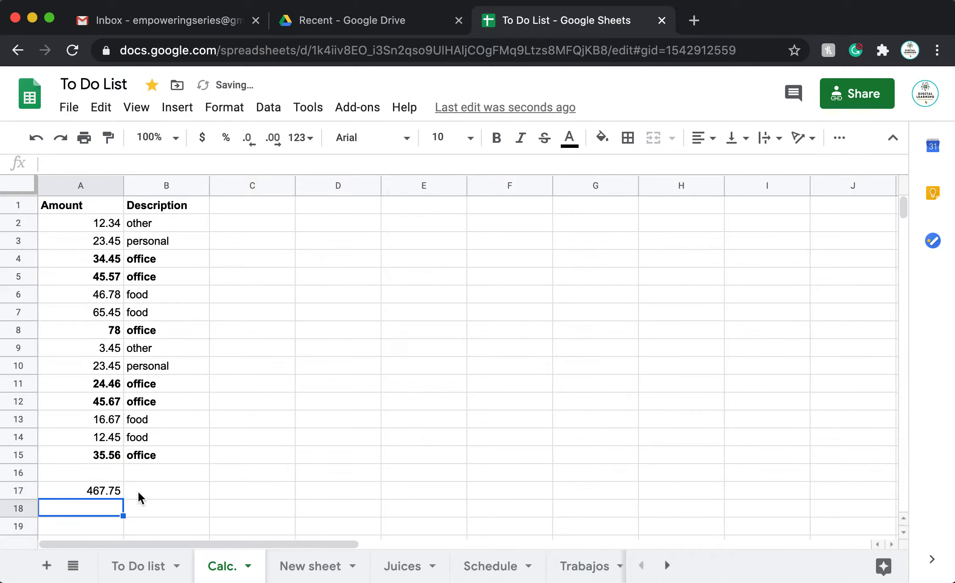
Label the summed amount by entering "Total" in cell B17.
left_click(139, 492)
type("Total")
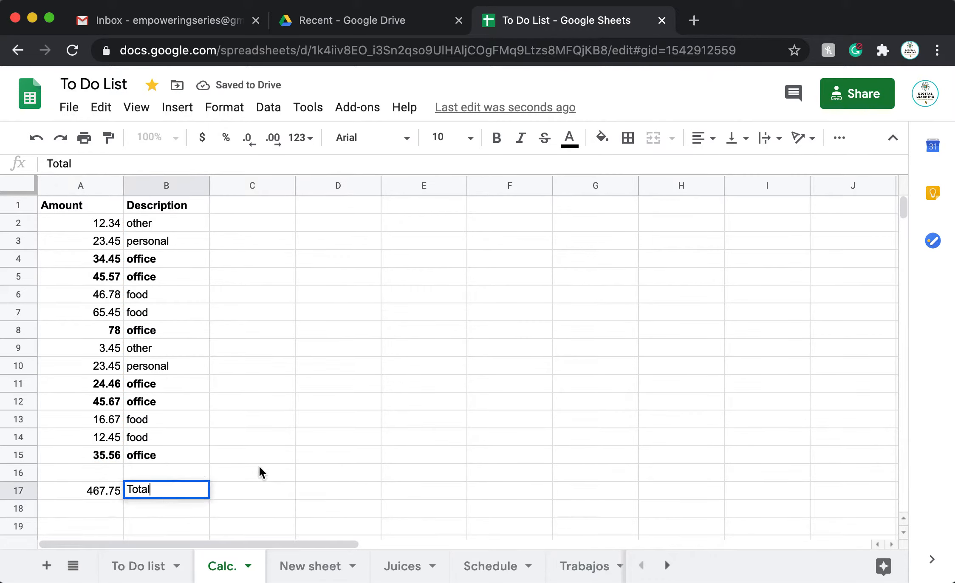
left_click(259, 467)
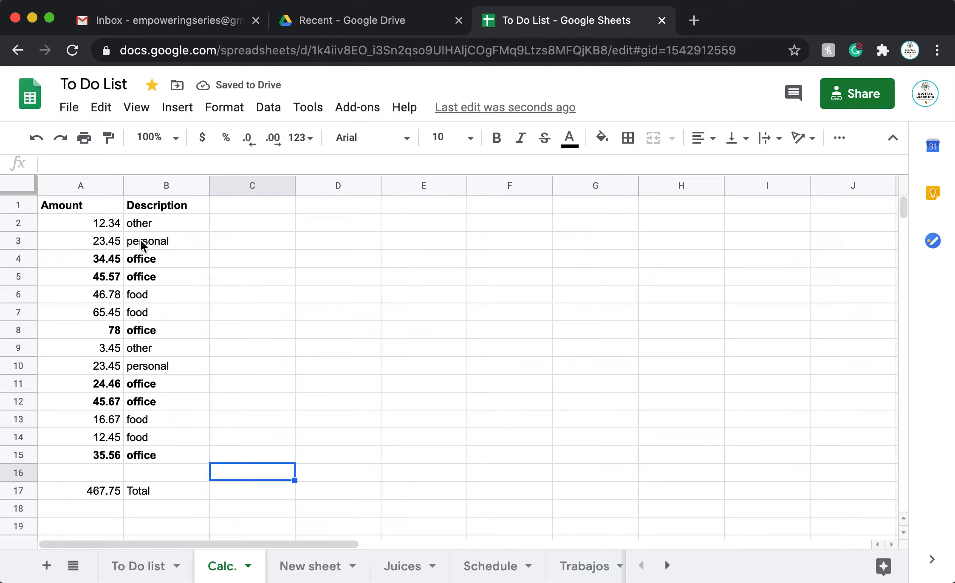
Create a filter on A1:B15 and sort the rows by Description from A to Z.
left_click(259, 261)
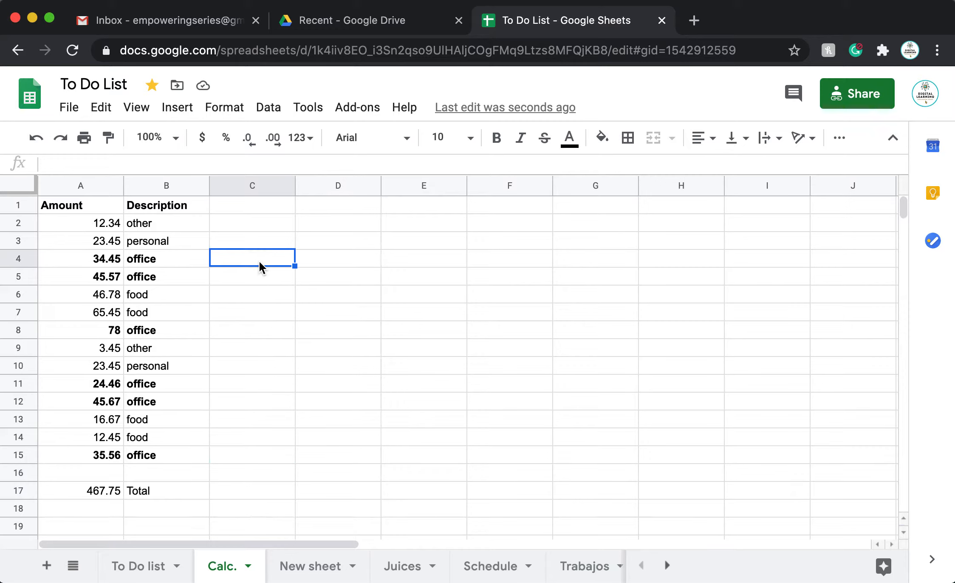
left_click(248, 457)
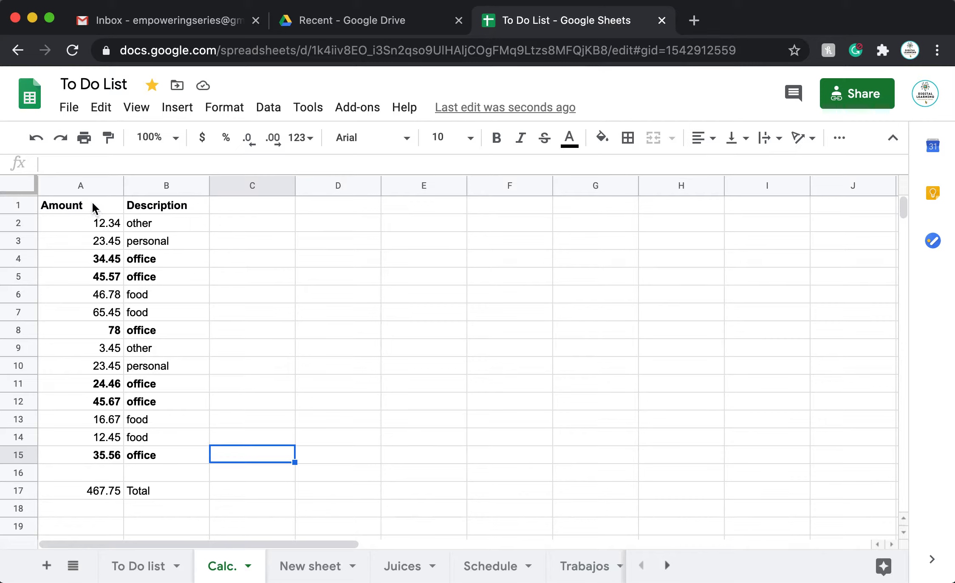
left_click_drag(90, 201, 185, 461)
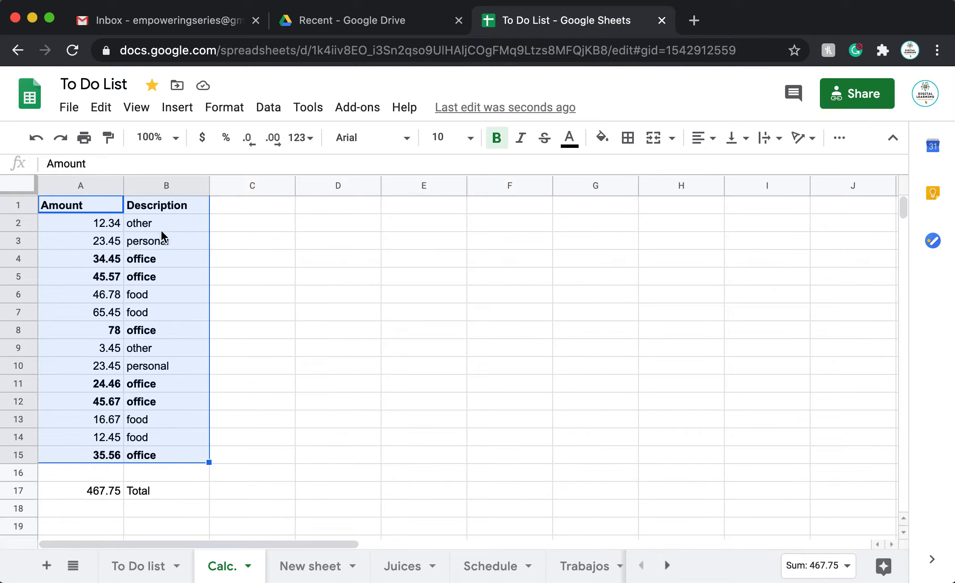
left_click(840, 144)
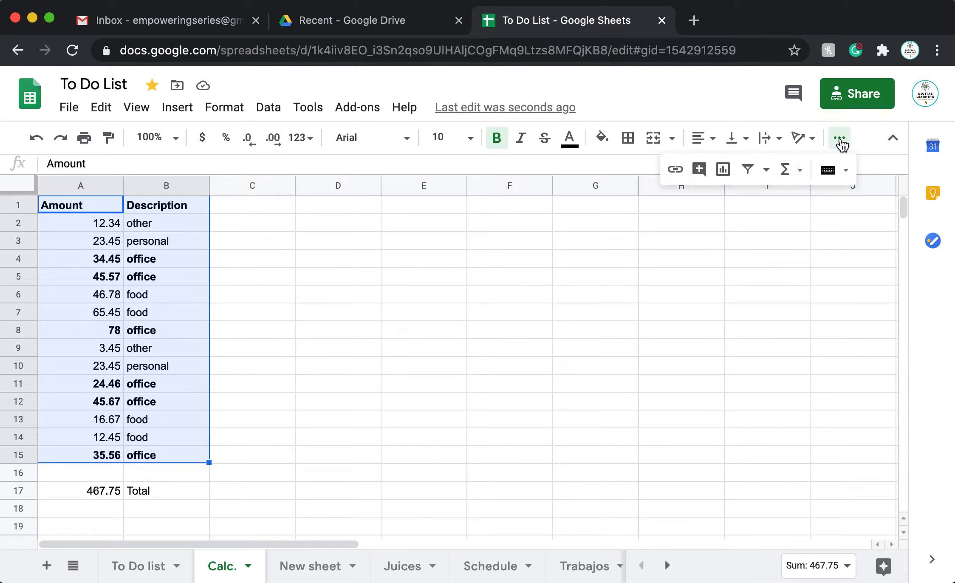
left_click(749, 170)
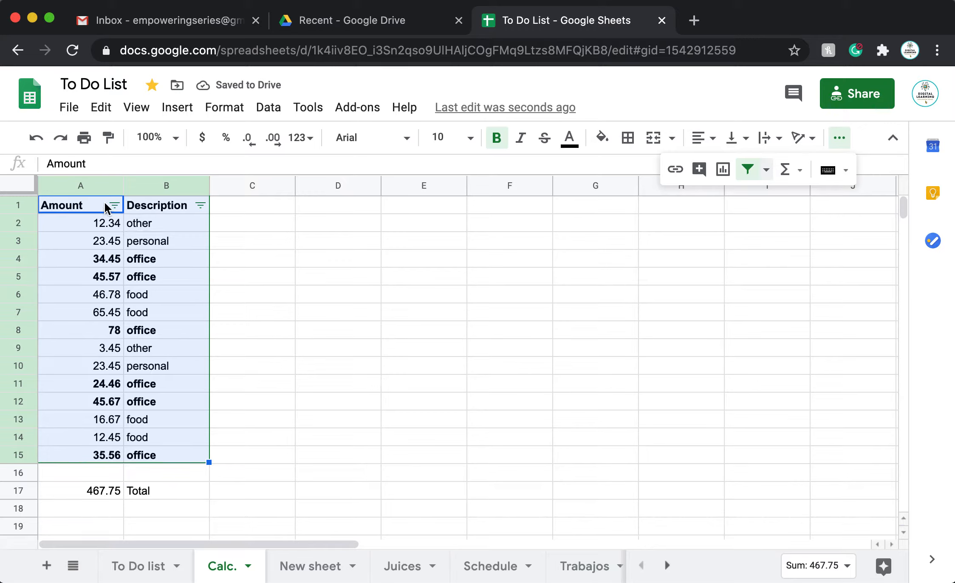
left_click(200, 205)
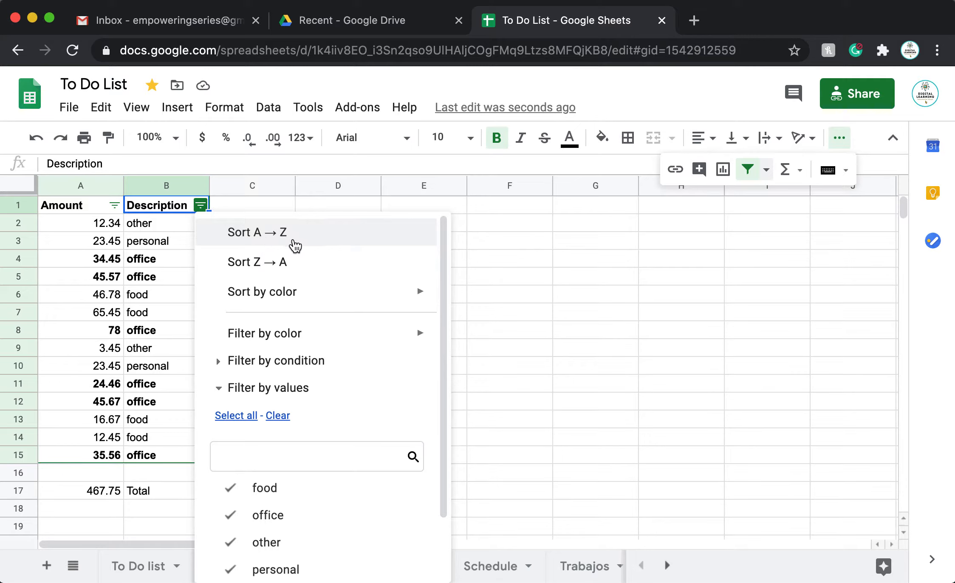
left_click(274, 237)
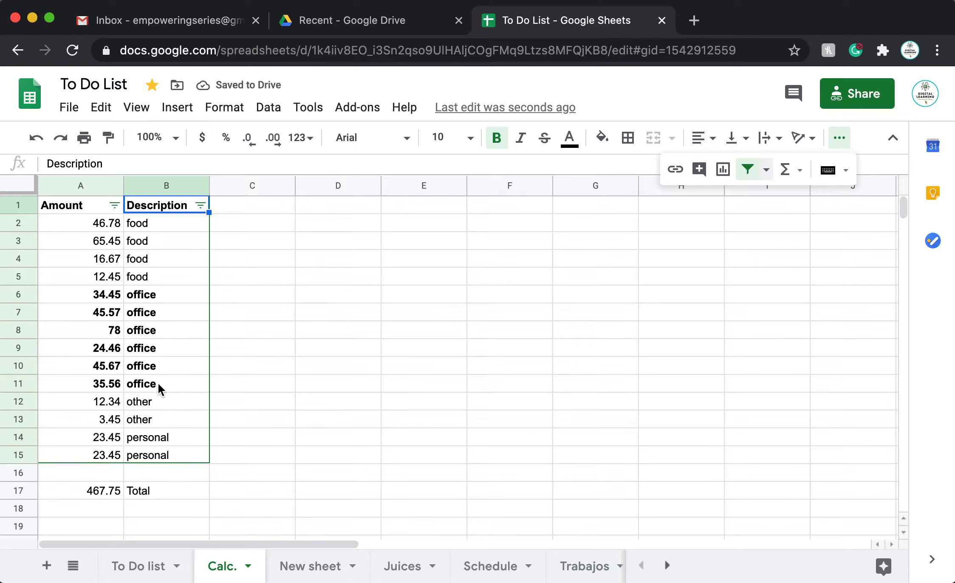
left_click(278, 381)
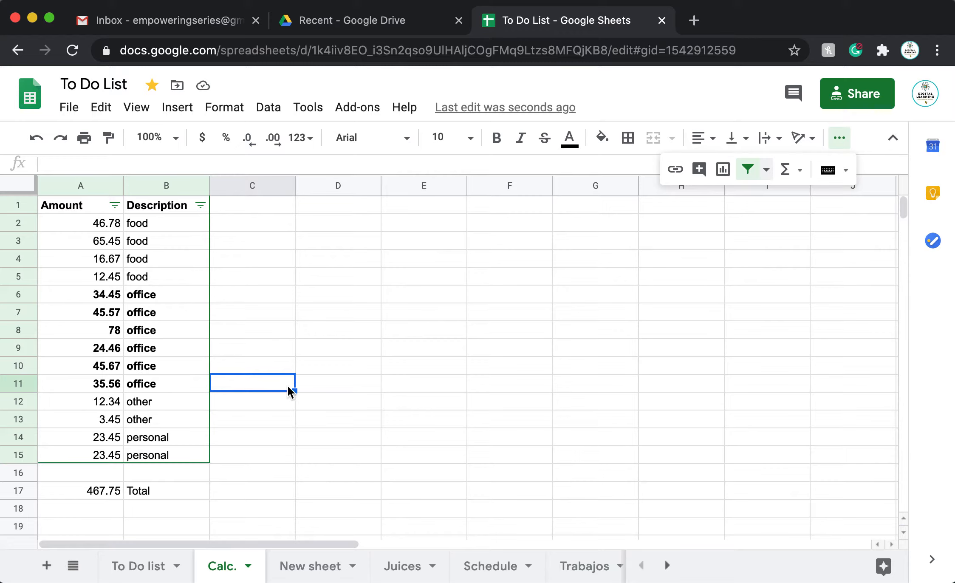
Add the two "other" amounts in cell C13 with the formula =A12+A13 and check the entered formula.
left_click(302, 385)
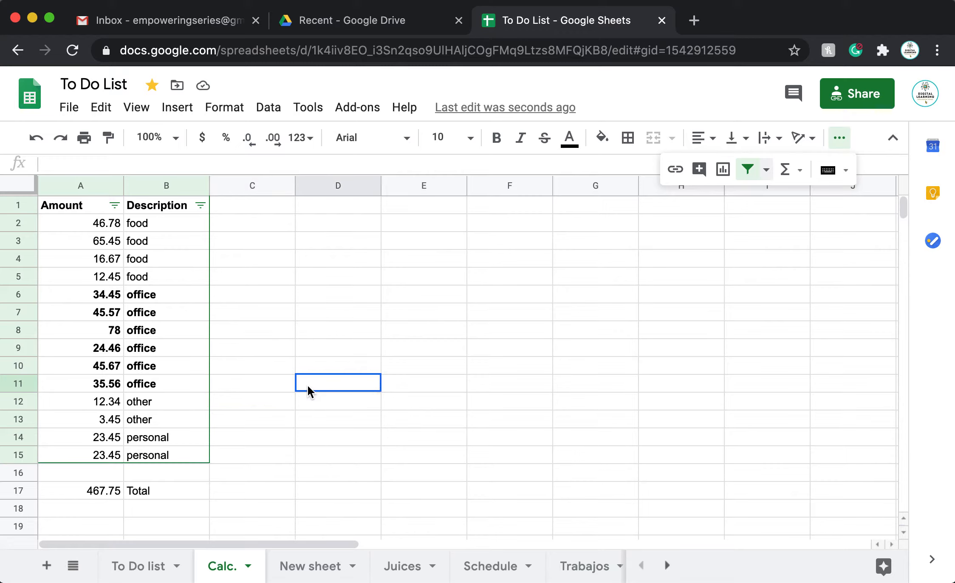
left_click(281, 415)
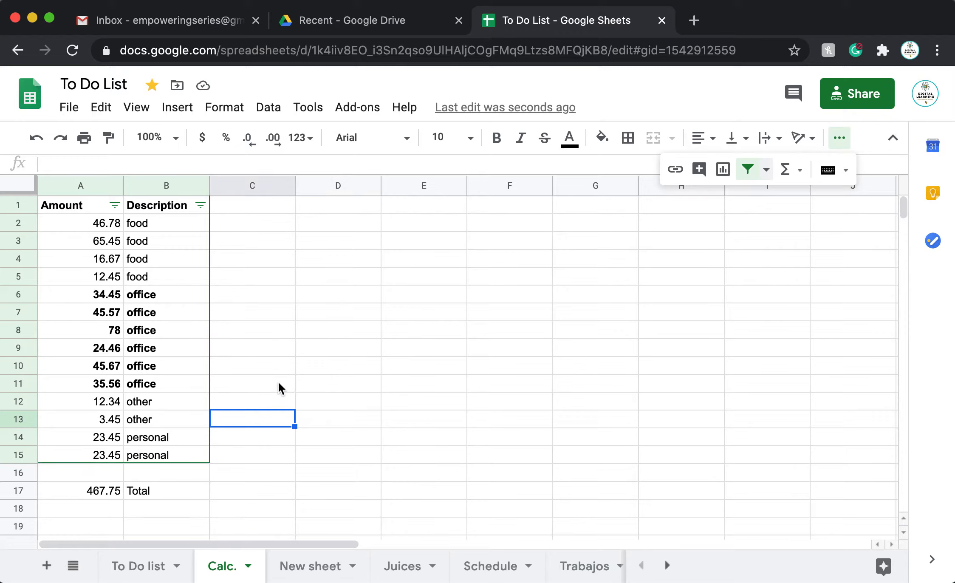
left_click(279, 384)
left_click(281, 415)
type("=")
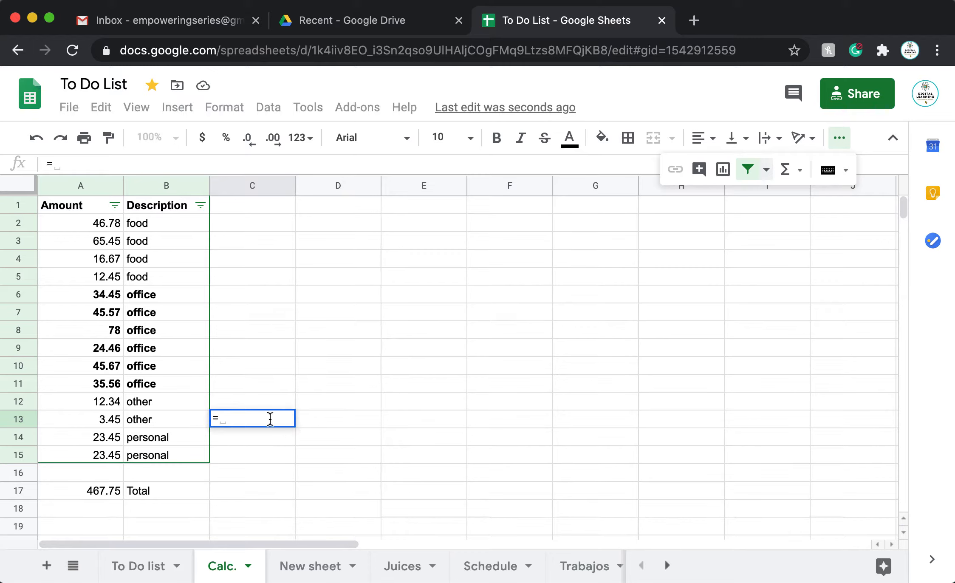
left_click(105, 401)
type("+")
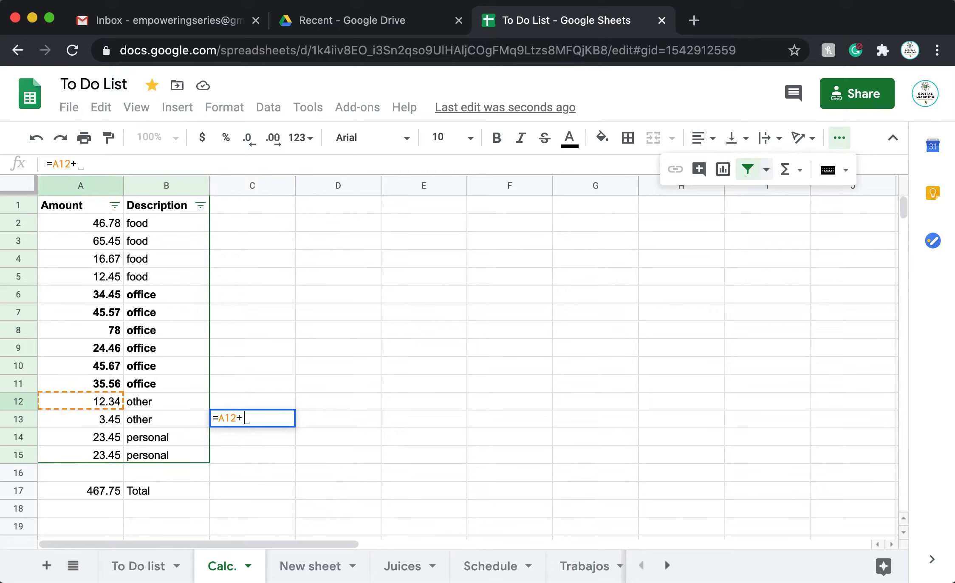
left_click(103, 416)
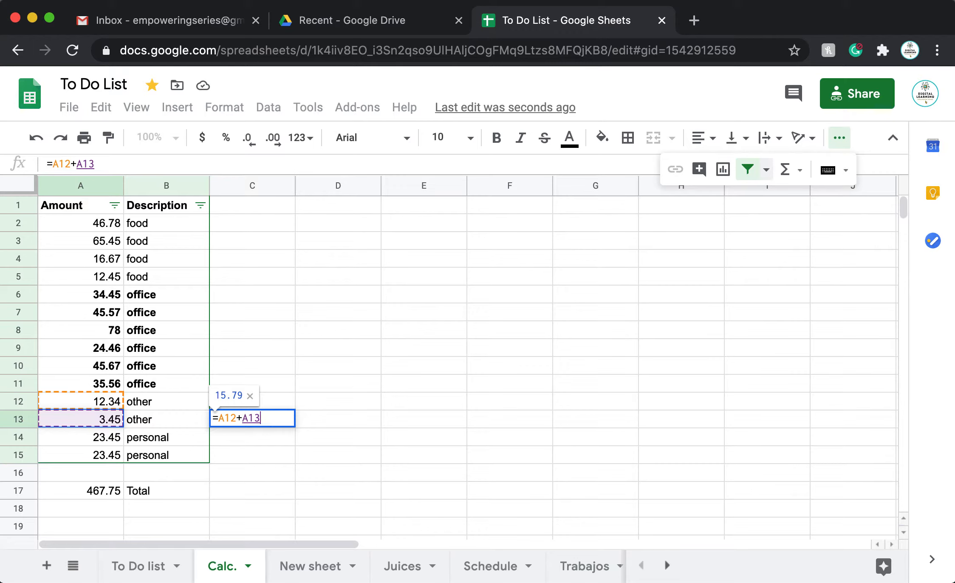
key("Return")
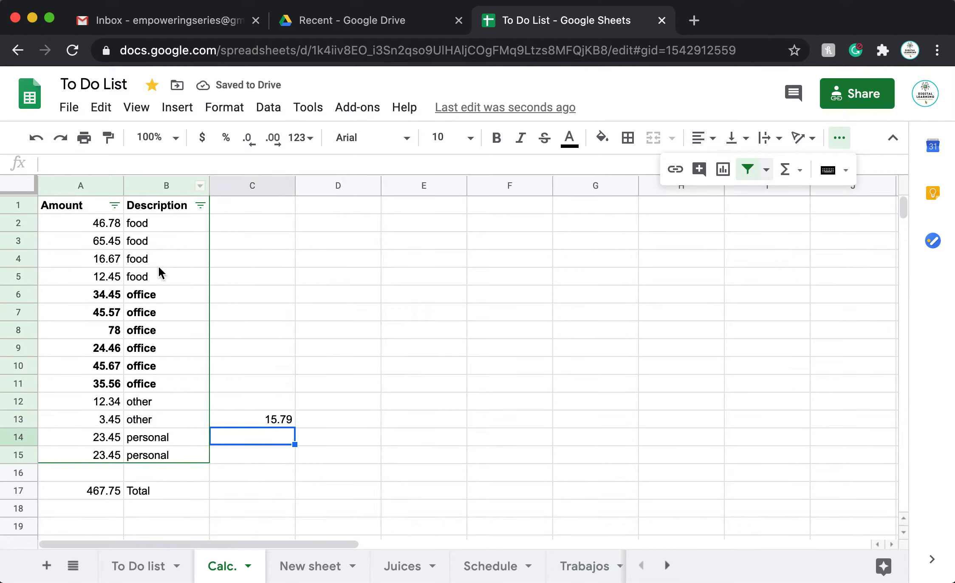
left_click(103, 400)
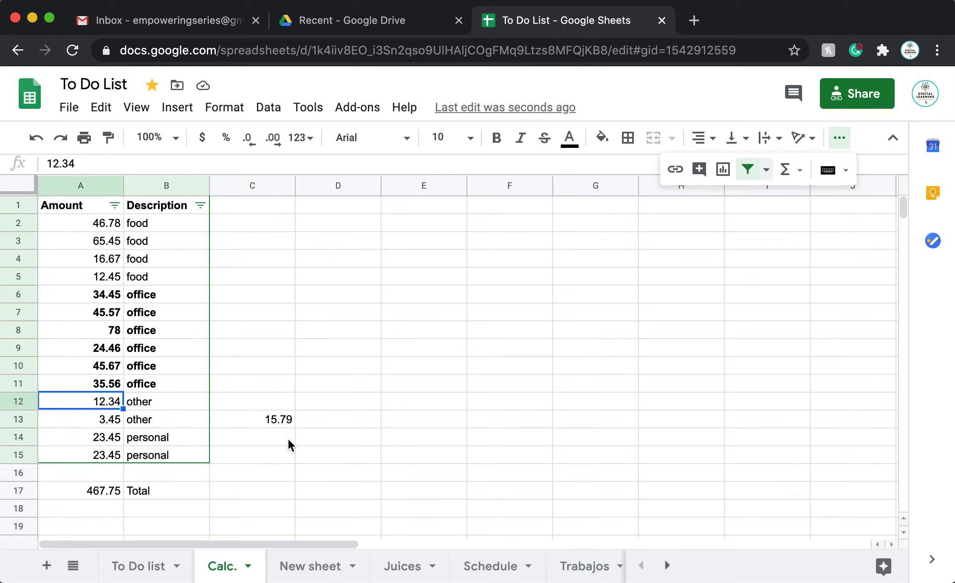
left_click(276, 417)
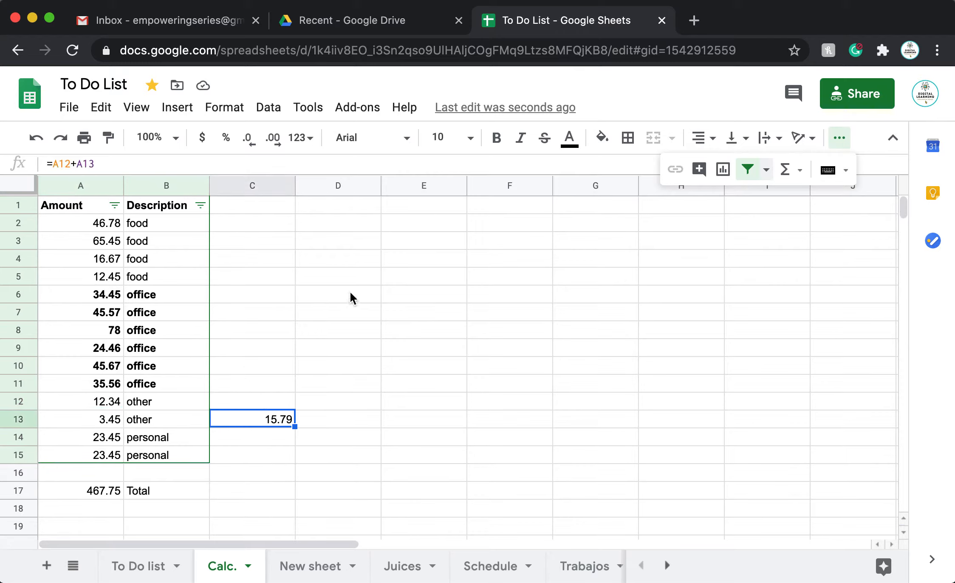
Enter the example cell reference "D6" as text in cell D6 and delete it again.
left_click(339, 295)
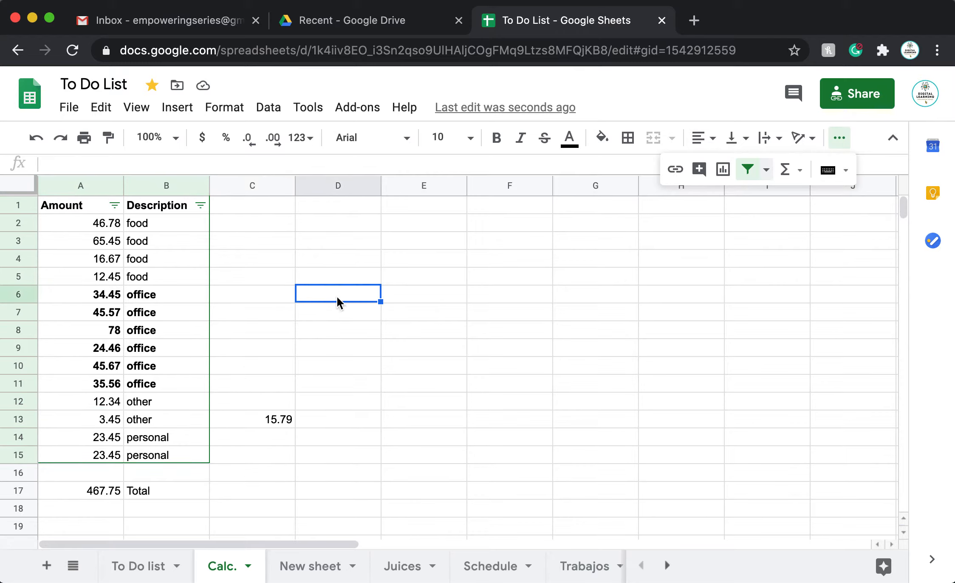
type("D")
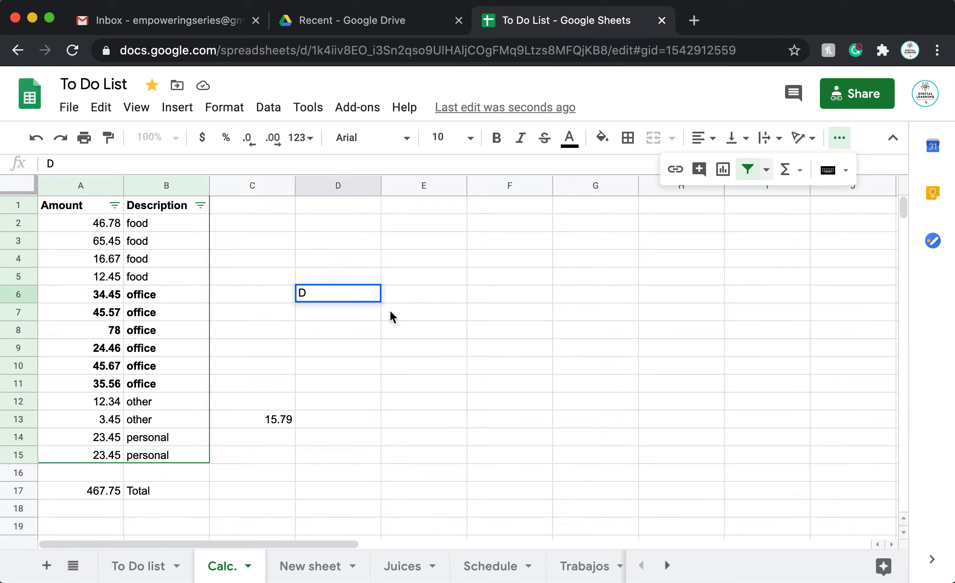
type("^")
key("BackSpace")
type("6")
key("Return")
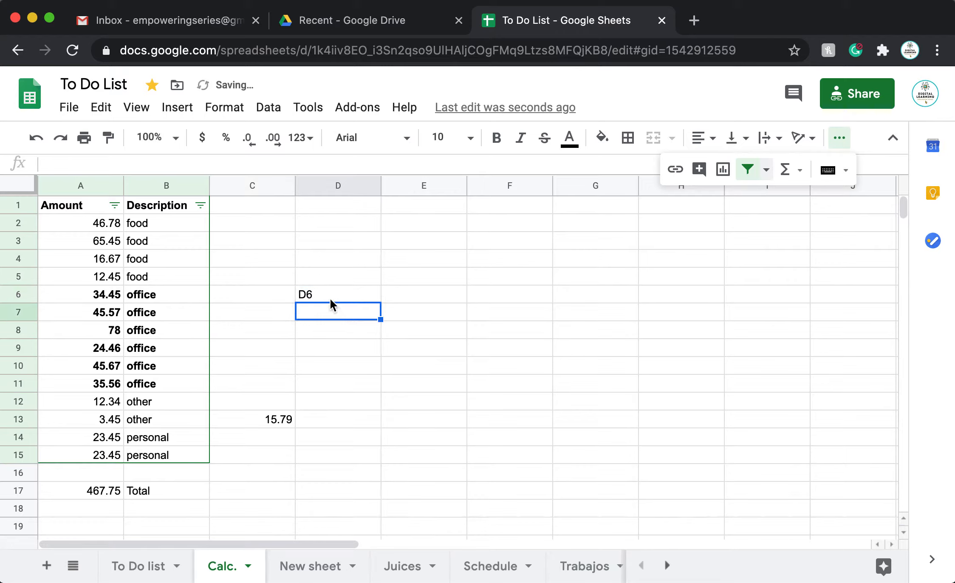
left_click(317, 294)
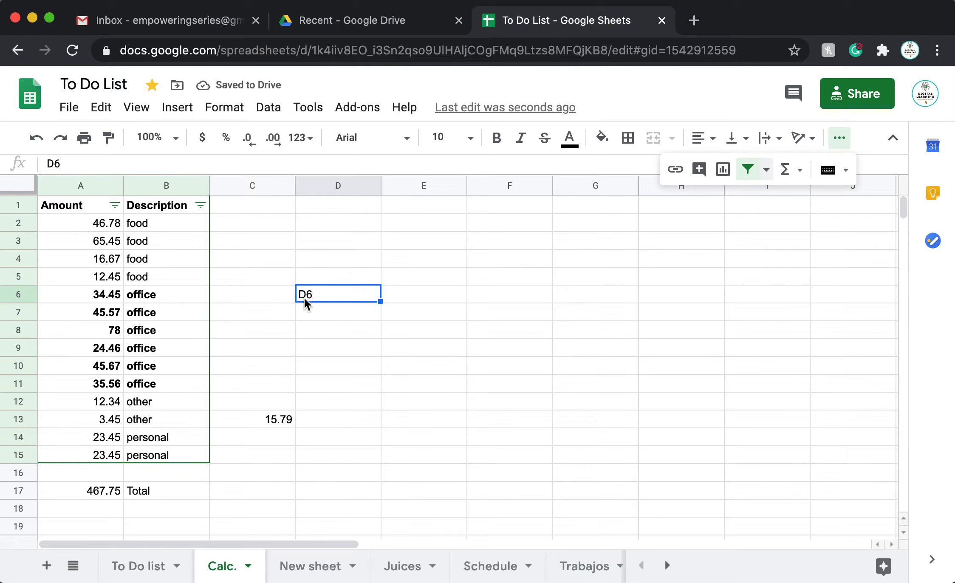
key("Delete")
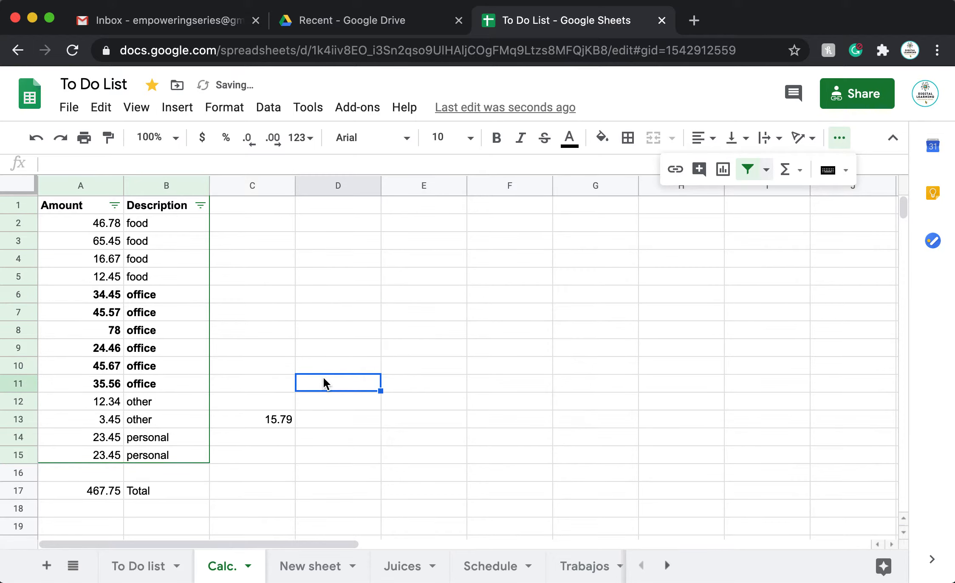
Open the formula in C13 to examine which cells it references, and close it unchanged.
left_click(269, 418)
double_click(269, 418)
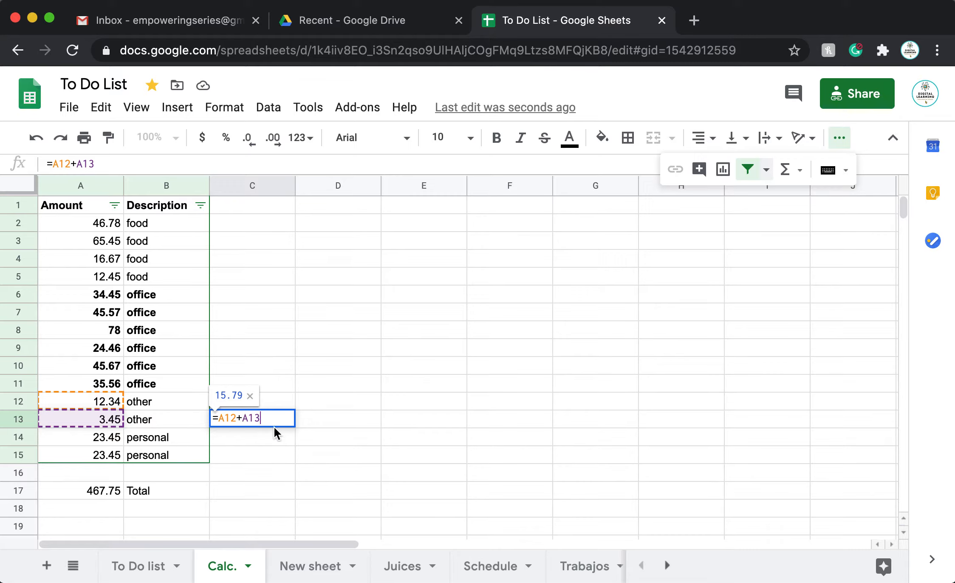
key("Return")
left_click(267, 421)
Label the sum of the "other" amounts by entering "total" in cell D13.
left_click(319, 407)
left_click(314, 423)
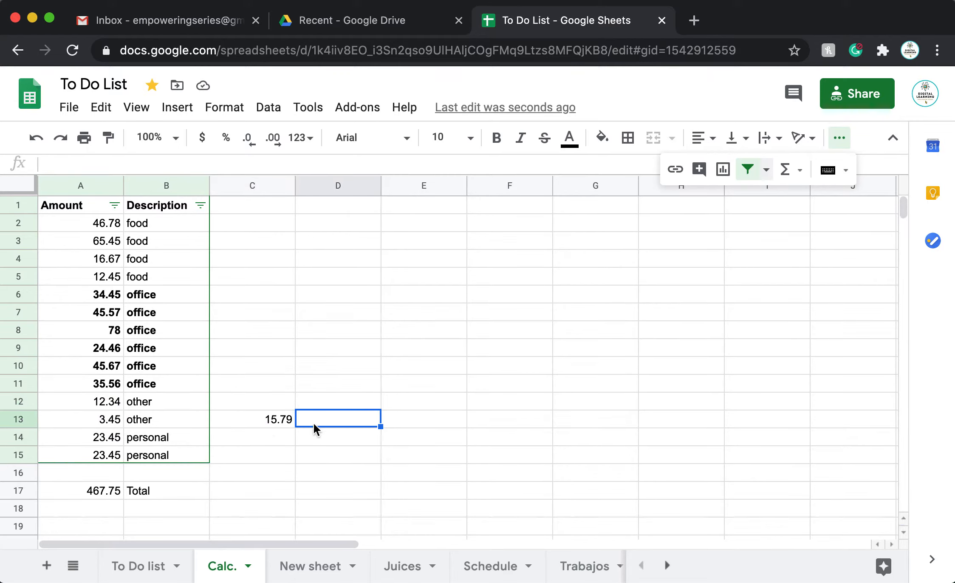
type("total")
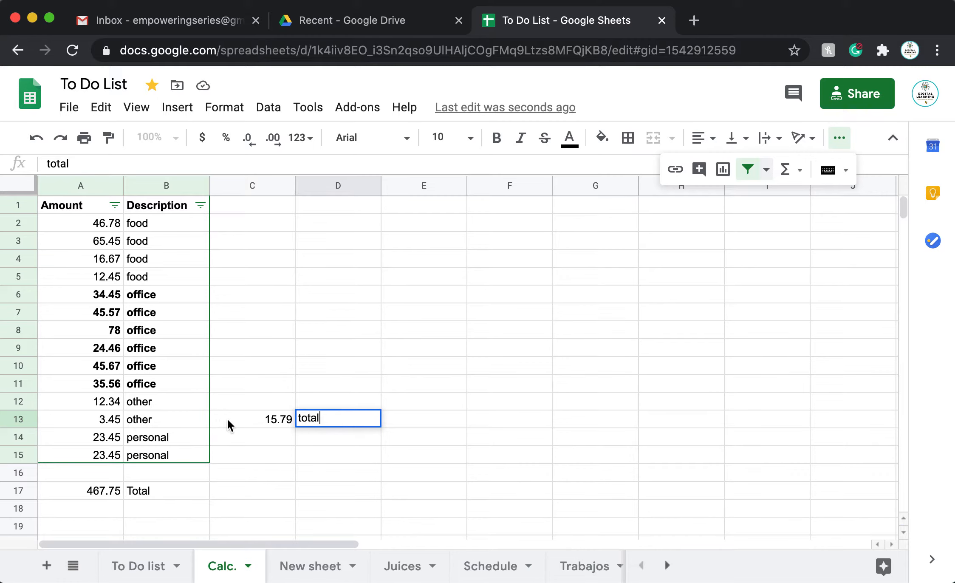
left_click(262, 385)
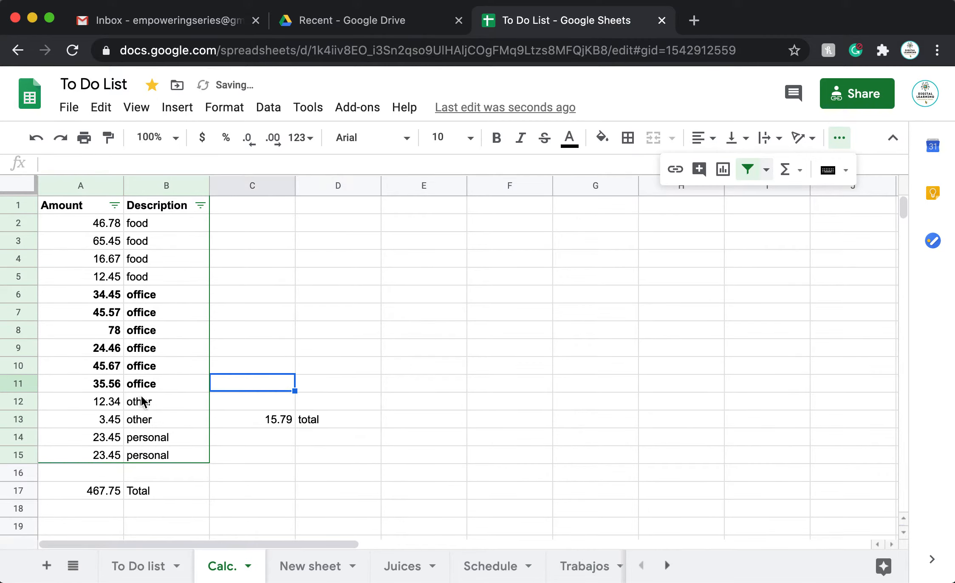
Total the office amounts in cell C12 with the formula =SUM(A6:A11).
left_click(277, 420)
left_click(278, 398)
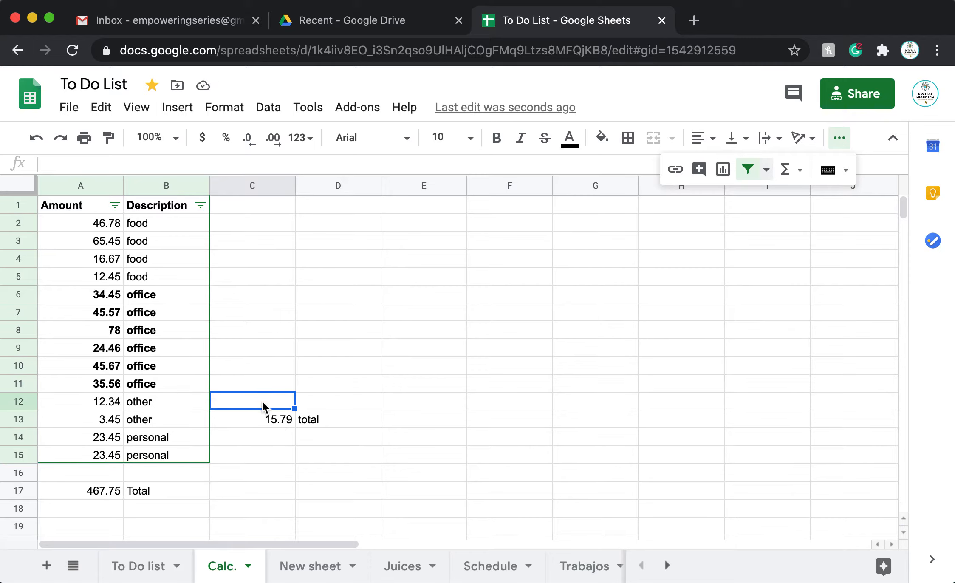
type("=")
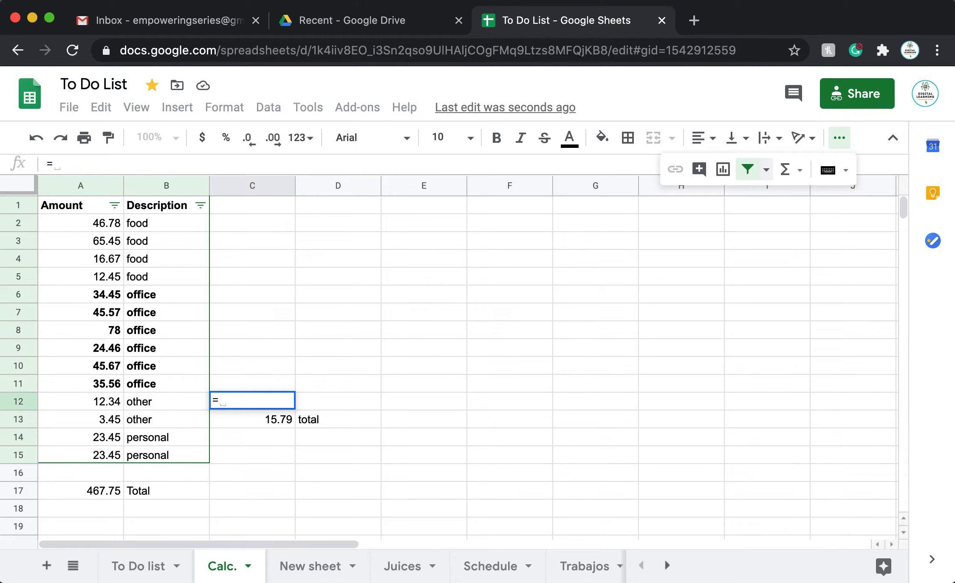
type("SUM")
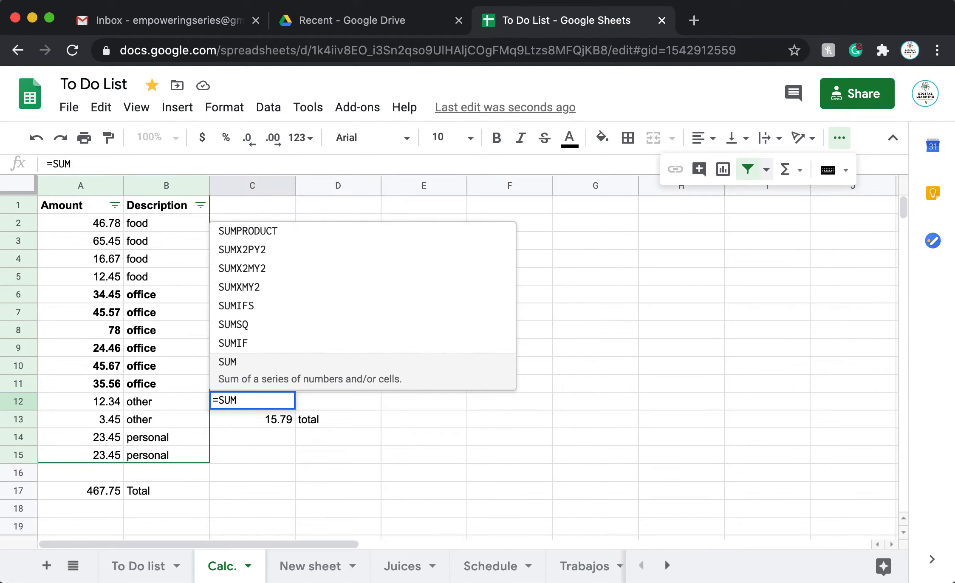
type("(")
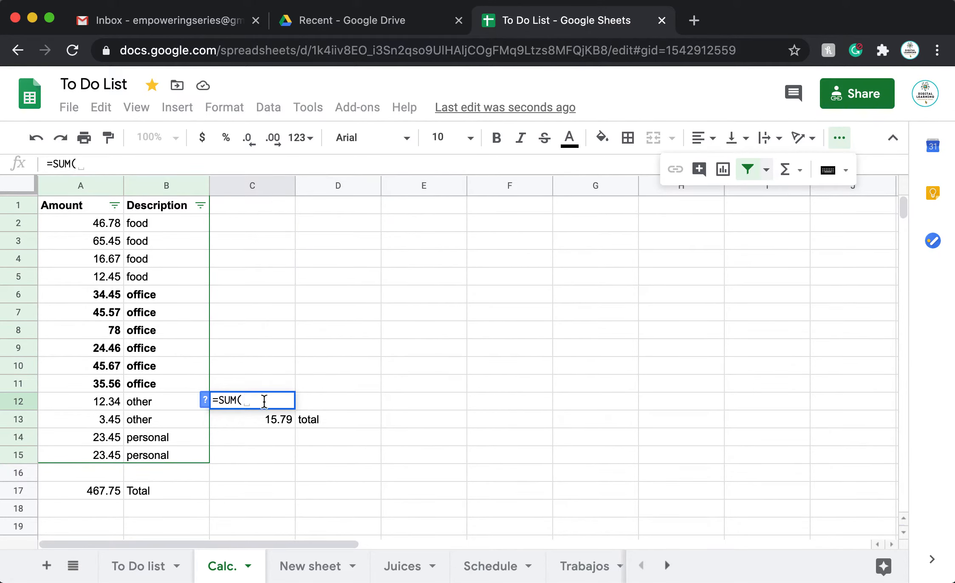
left_click_drag(102, 296, 105, 382)
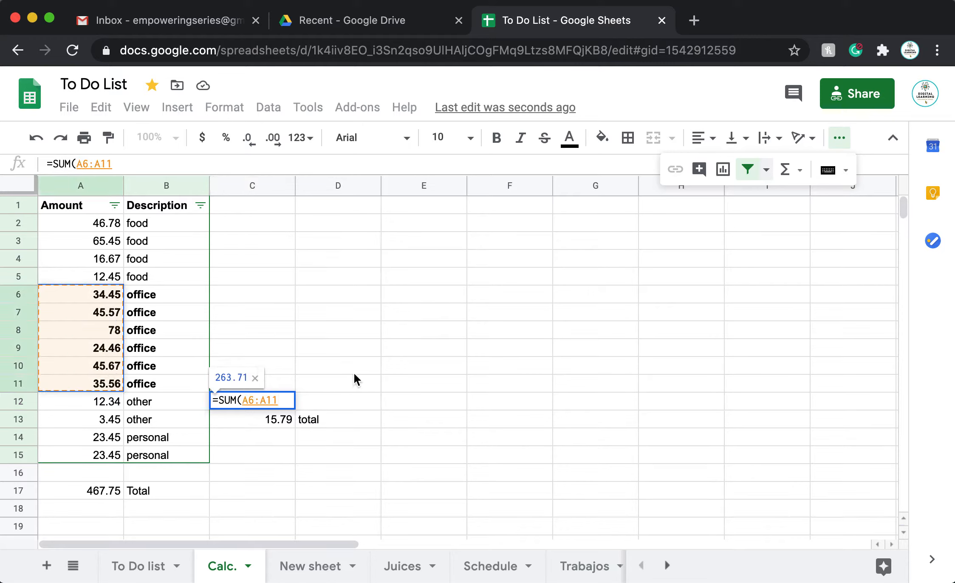
type(")")
key("Return")
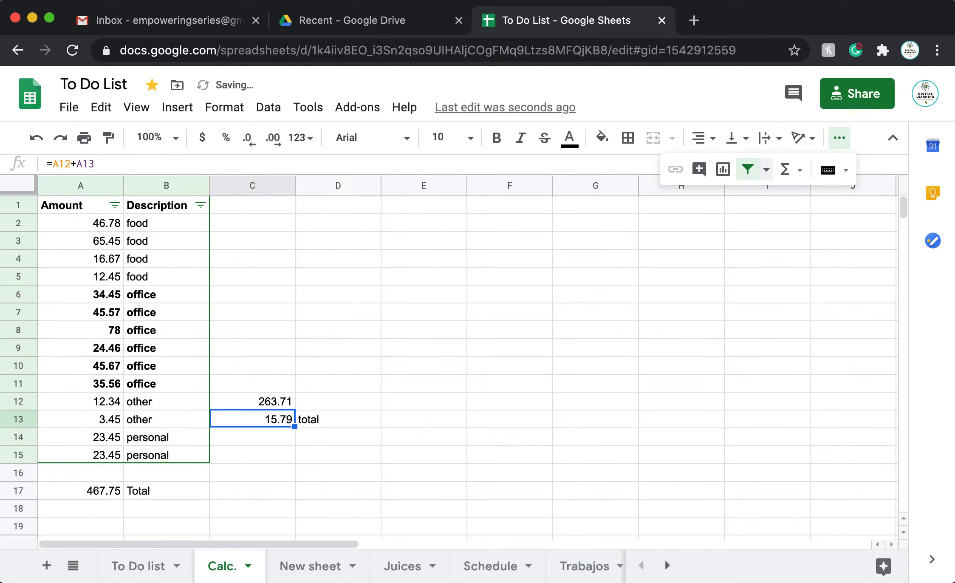
Label the office sum by entering "total office" in cell D12.
left_click(338, 397)
type("total o")
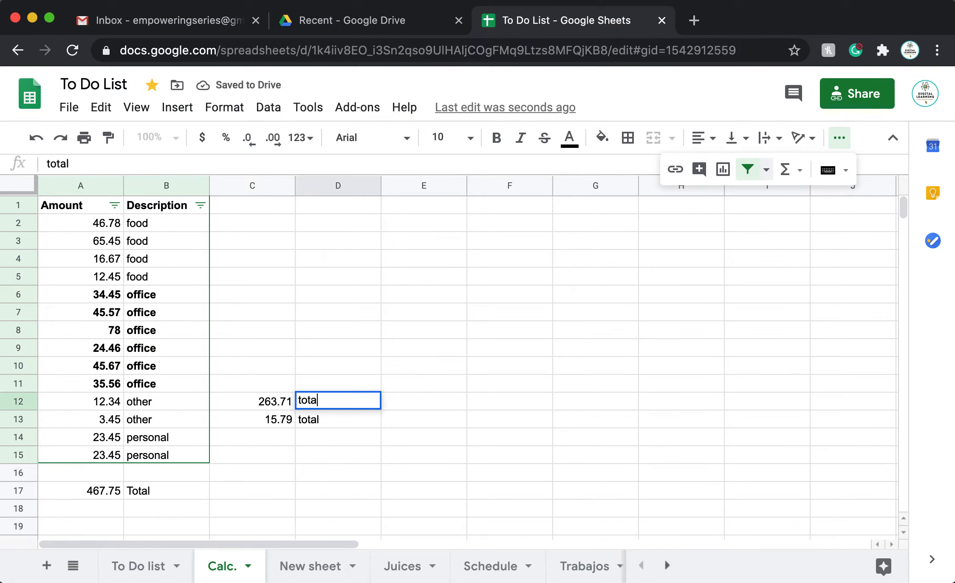
type("ffice")
left_click(392, 437)
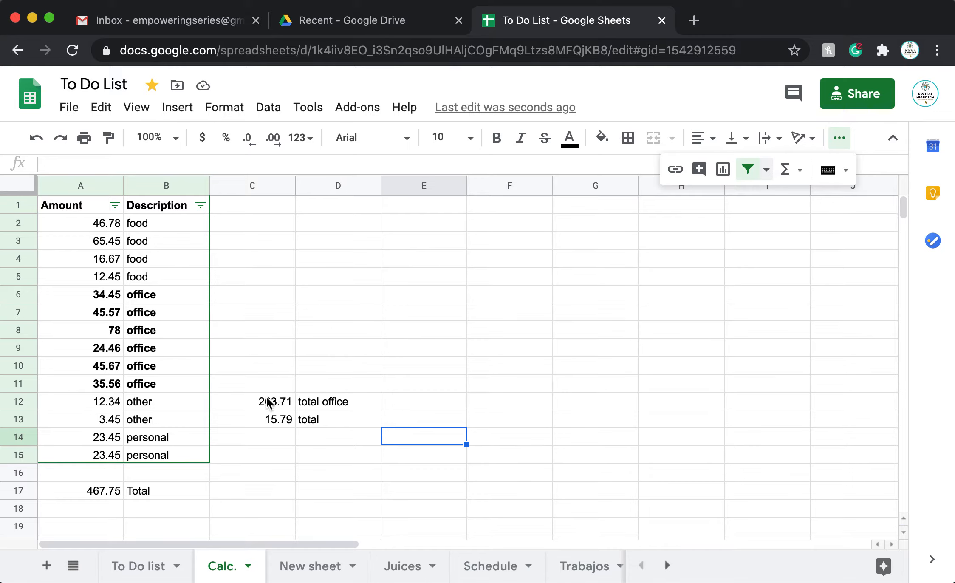
Make the office total with its label in C12:D12 and the overall total with its label in A17:B17 bold.
left_click_drag(268, 403, 333, 404)
key("super+b")
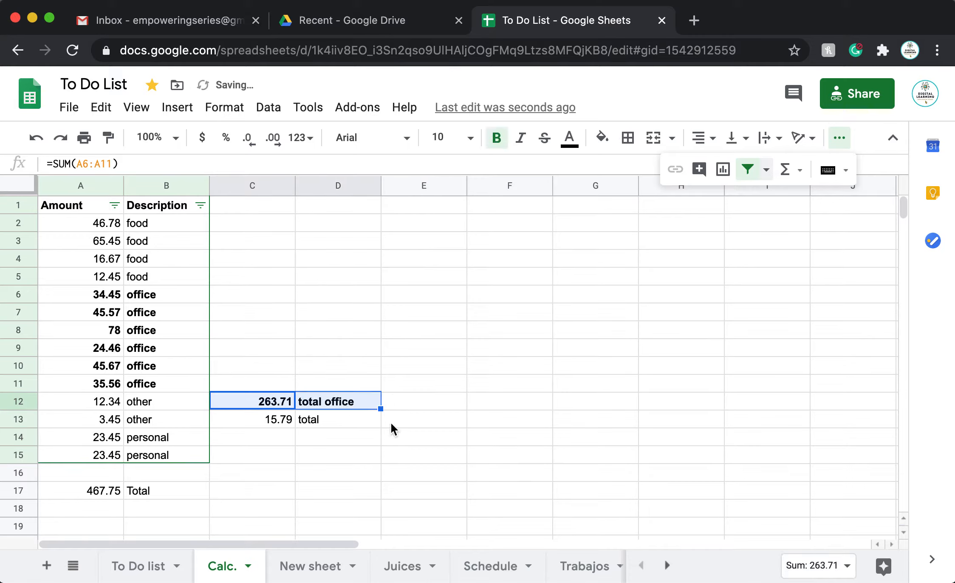
left_click(398, 450)
left_click_drag(120, 488, 145, 489)
key("super+b")
left_click(385, 489)
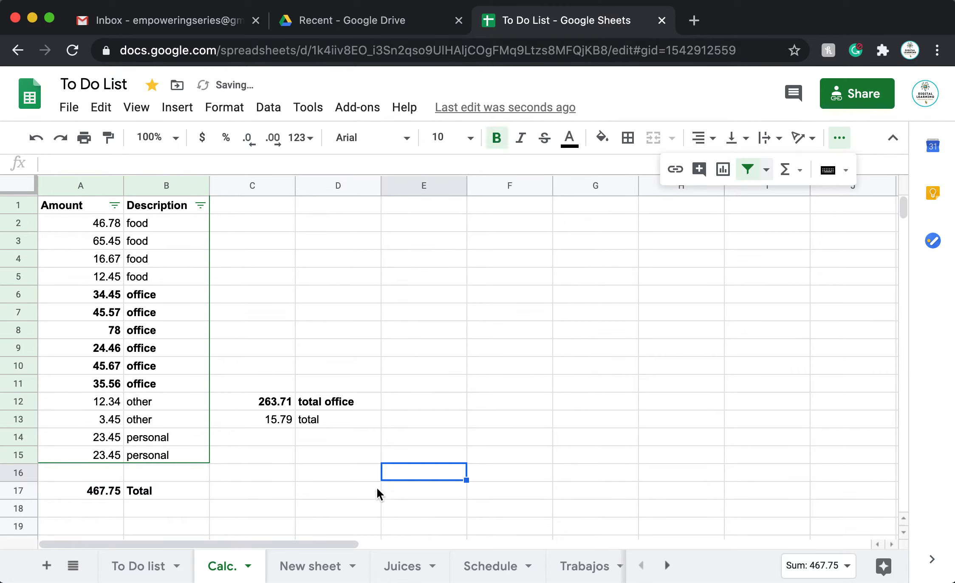
left_click(346, 493)
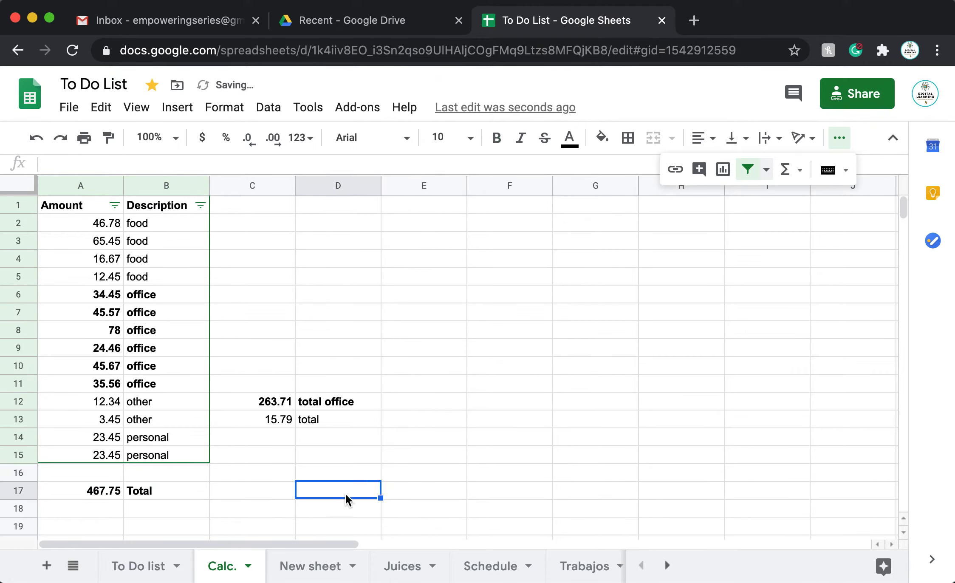
Open the Juices sheet and examine how the Liquid Lunch recipe heading, its checkboxes and its ingredient list are laid out.
left_click(399, 570)
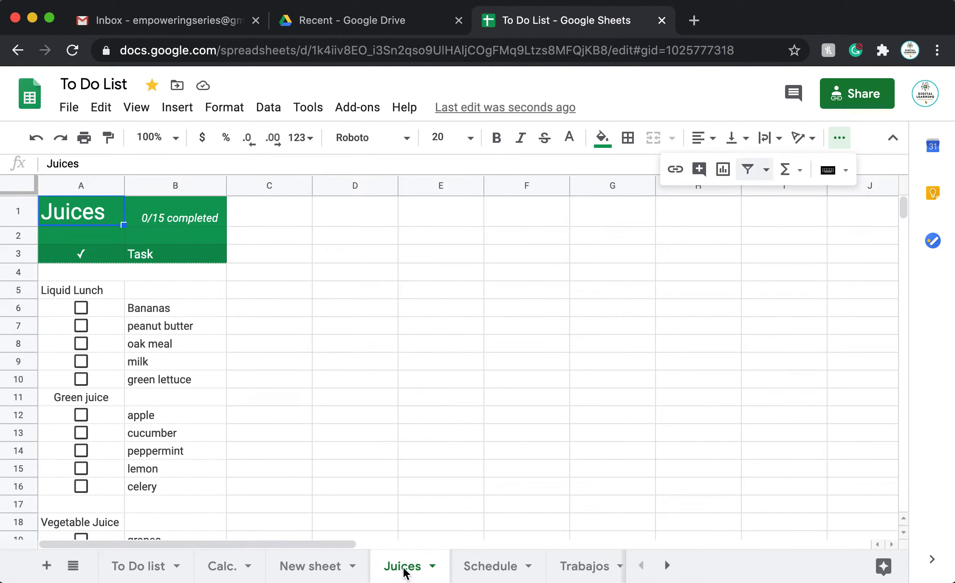
left_click(353, 296)
left_click(270, 296)
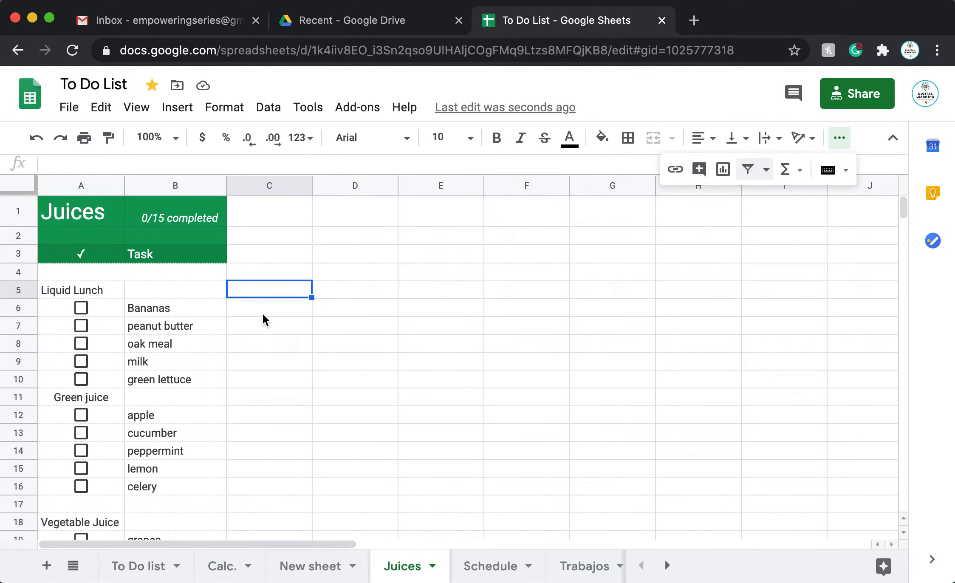
left_click(262, 311)
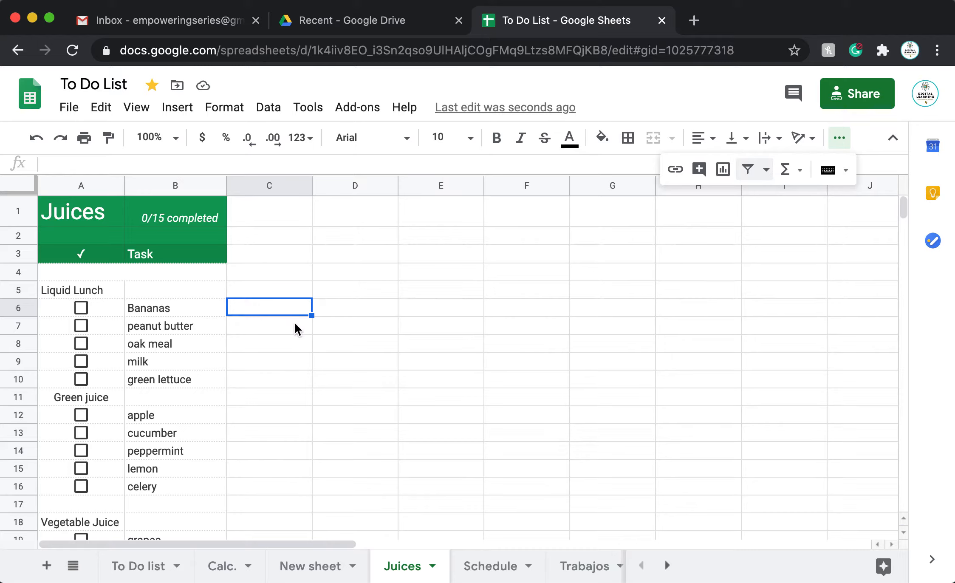
left_click(282, 290)
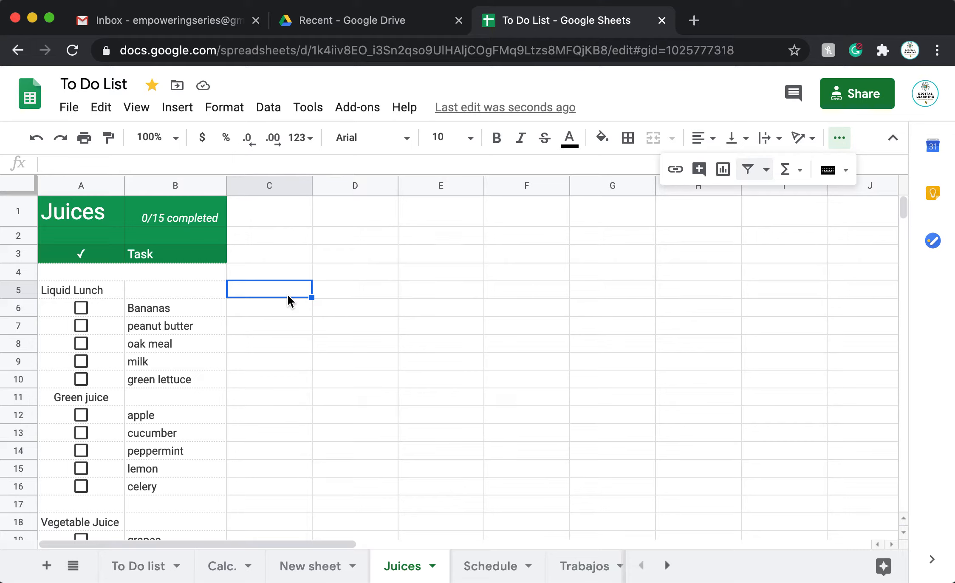
left_click(258, 307)
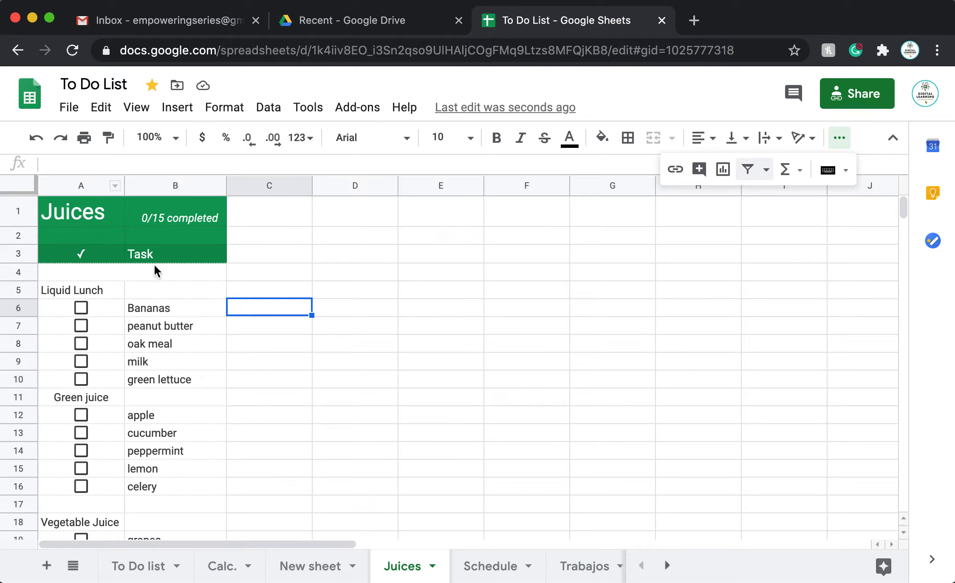
left_click(83, 290)
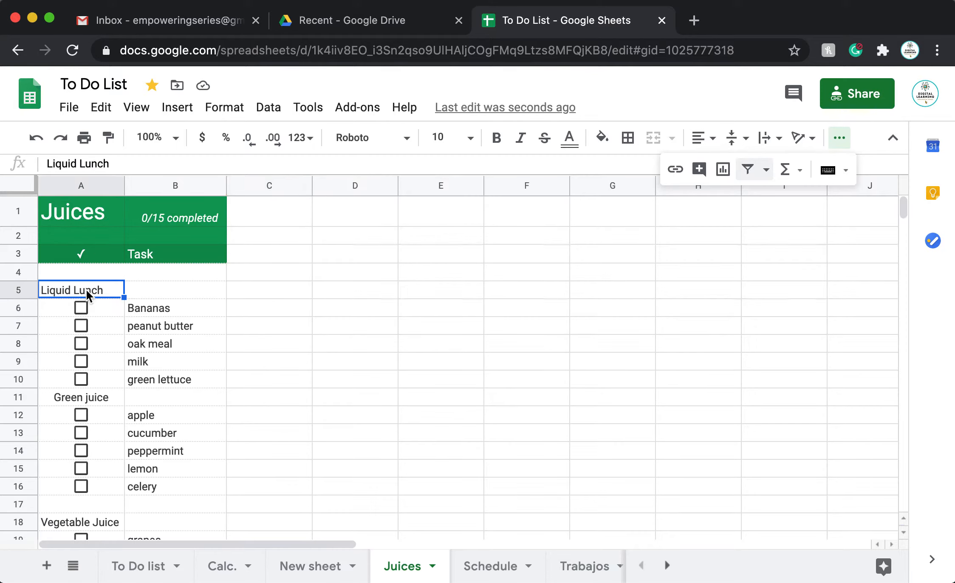
left_click(274, 297)
left_click(266, 309)
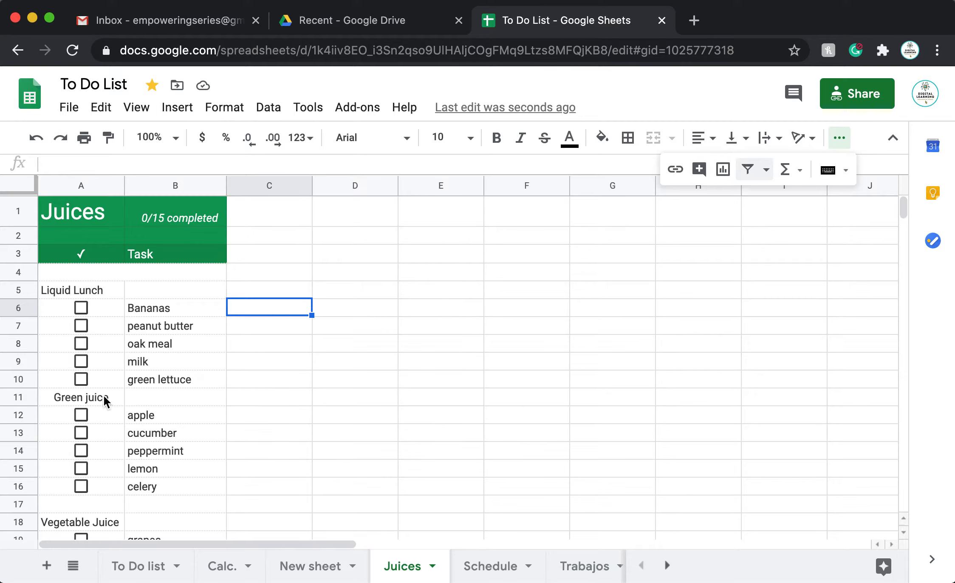
left_click(72, 293)
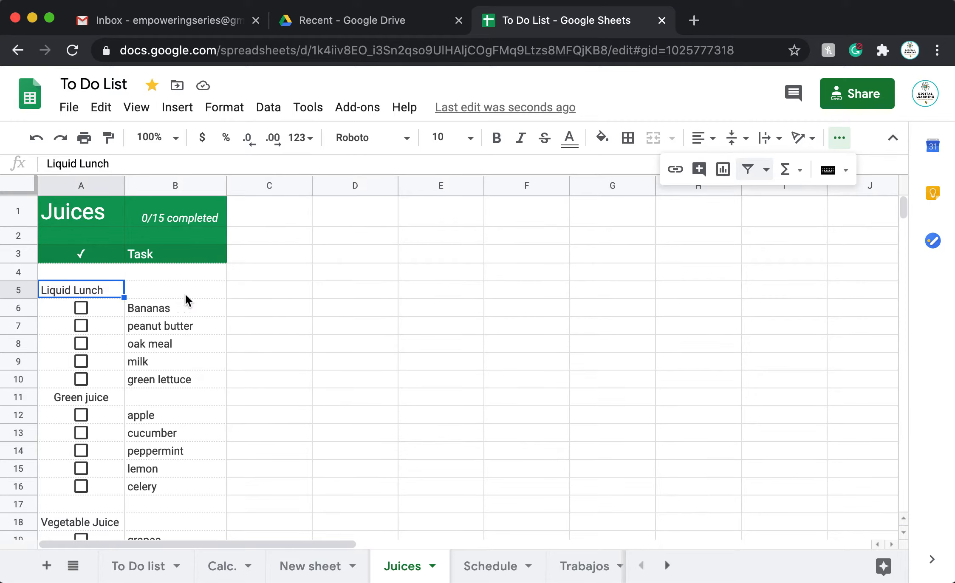
left_click(270, 315)
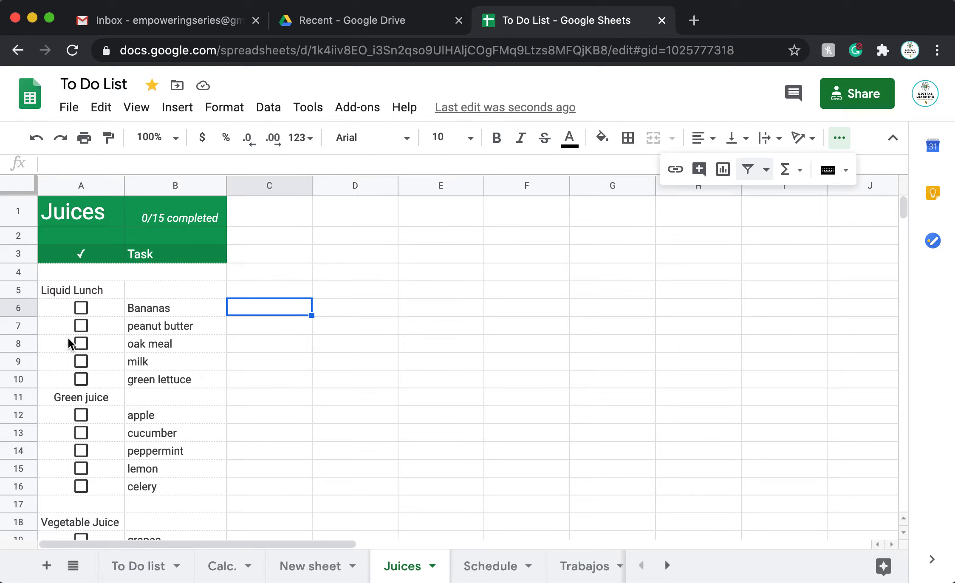
left_click_drag(170, 312, 170, 378)
left_click(253, 311)
left_click(256, 378)
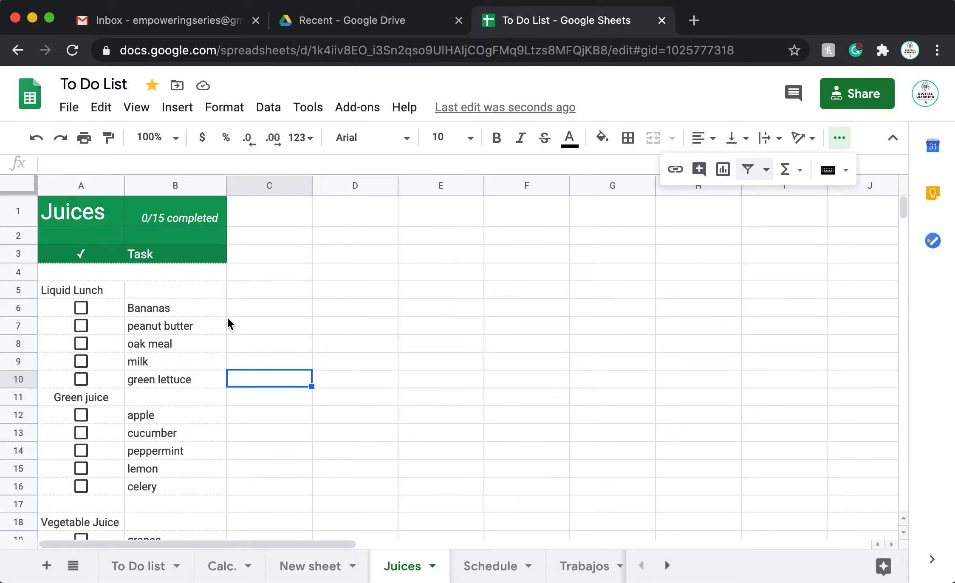
left_click_drag(271, 311, 266, 373)
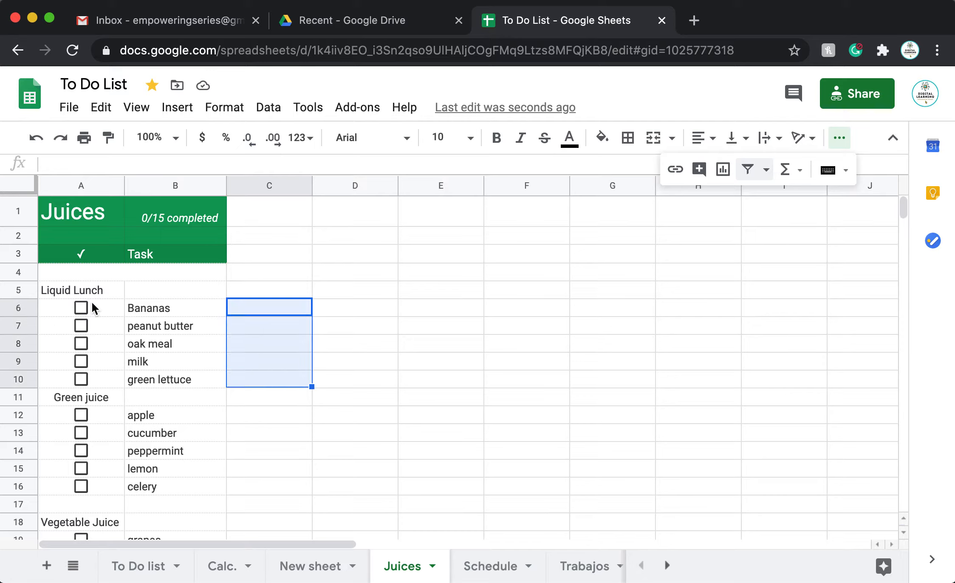
Check off all five Liquid Lunch ingredients, from Bananas to green lettuce, on the Juices sheet.
left_click(80, 308)
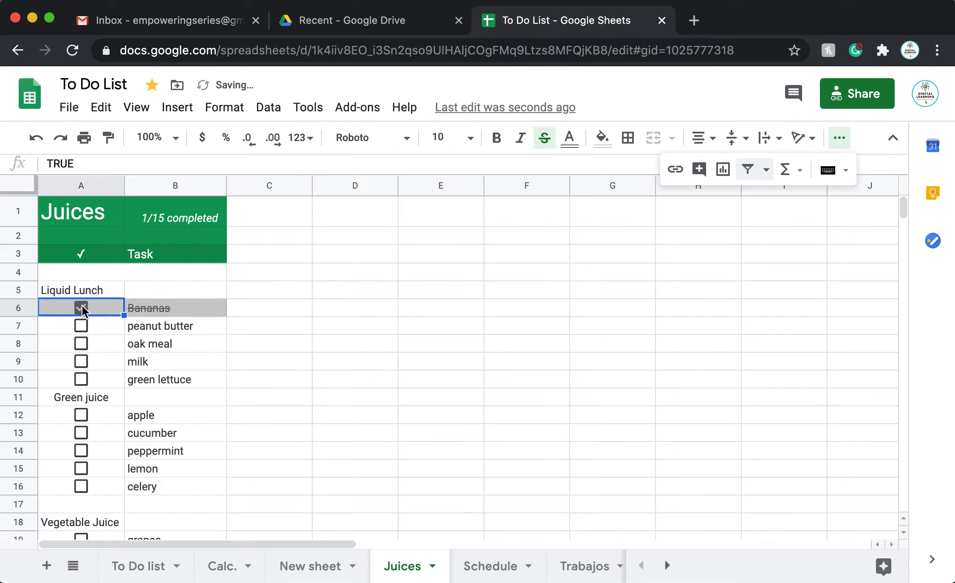
left_click(81, 326)
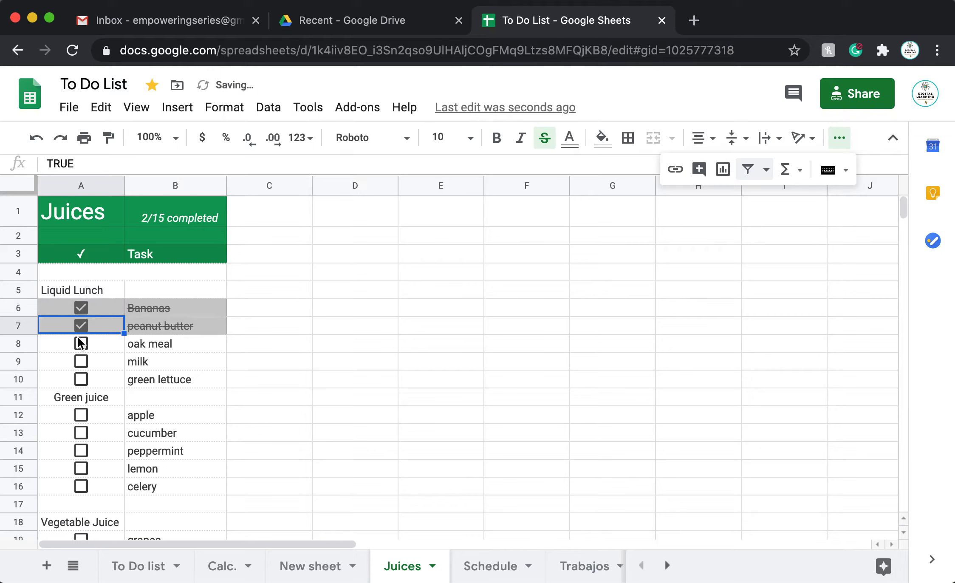
left_click(83, 346)
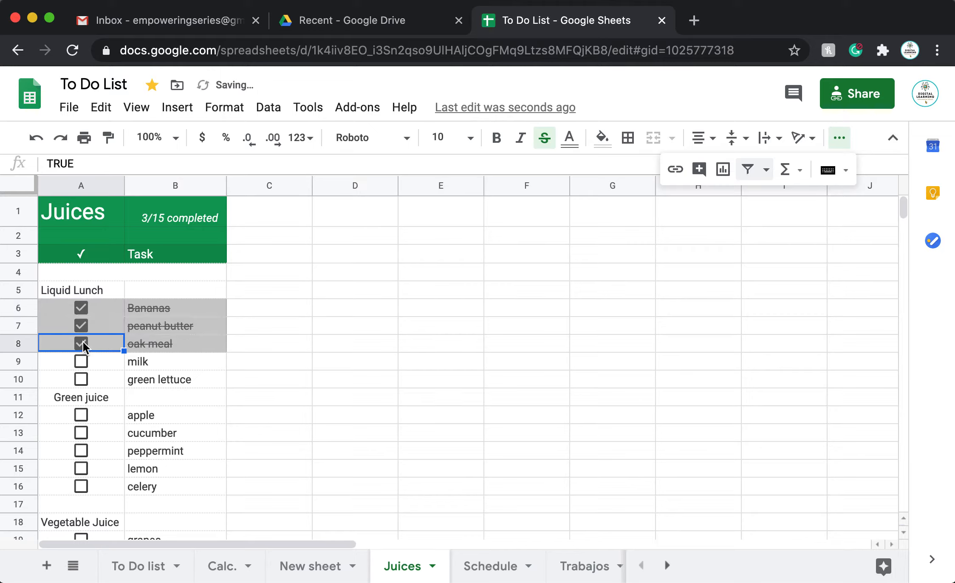
left_click(82, 364)
left_click(81, 377)
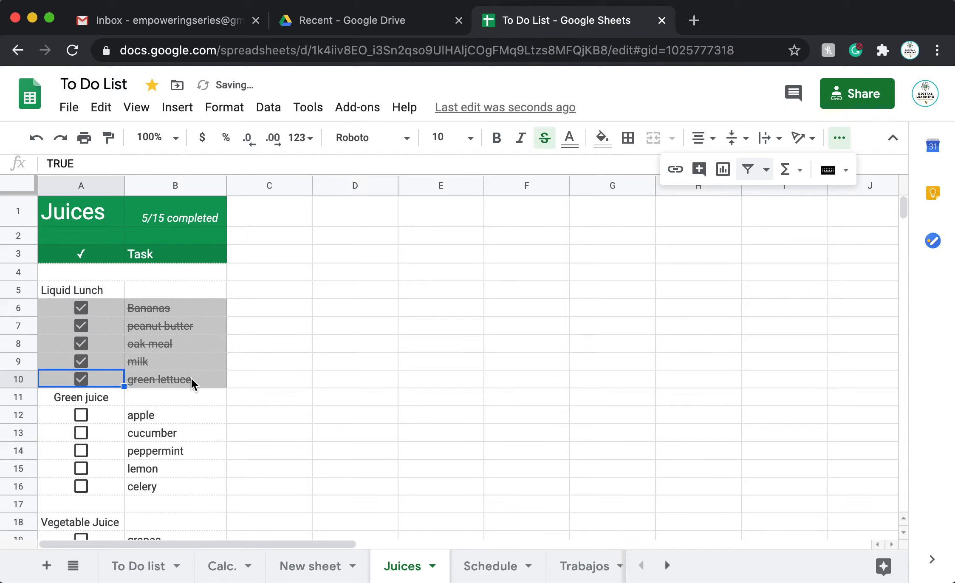
Uncheck all five Liquid Lunch ingredients to reset the recipe's checklist.
left_click(83, 382)
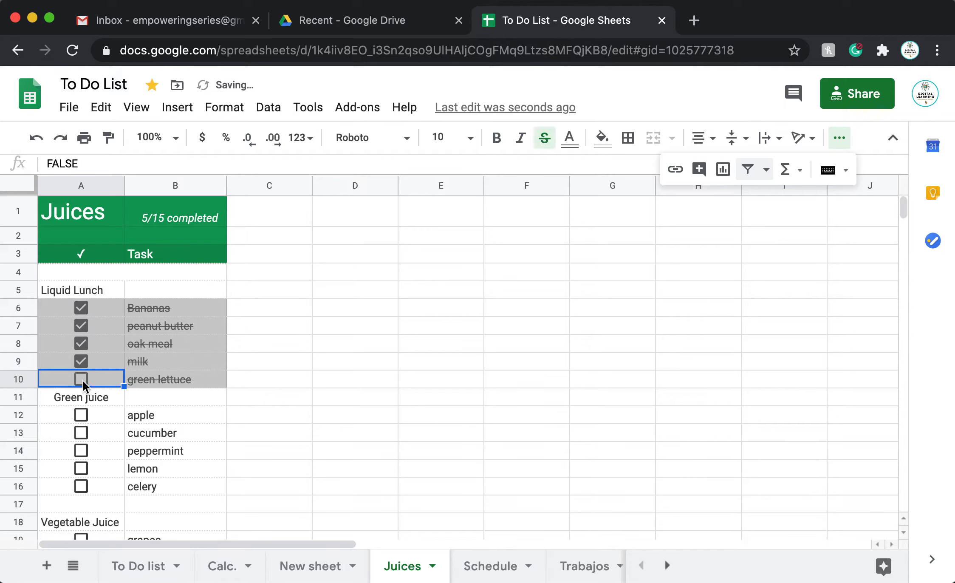
left_click(81, 362)
left_click(82, 343)
left_click(81, 326)
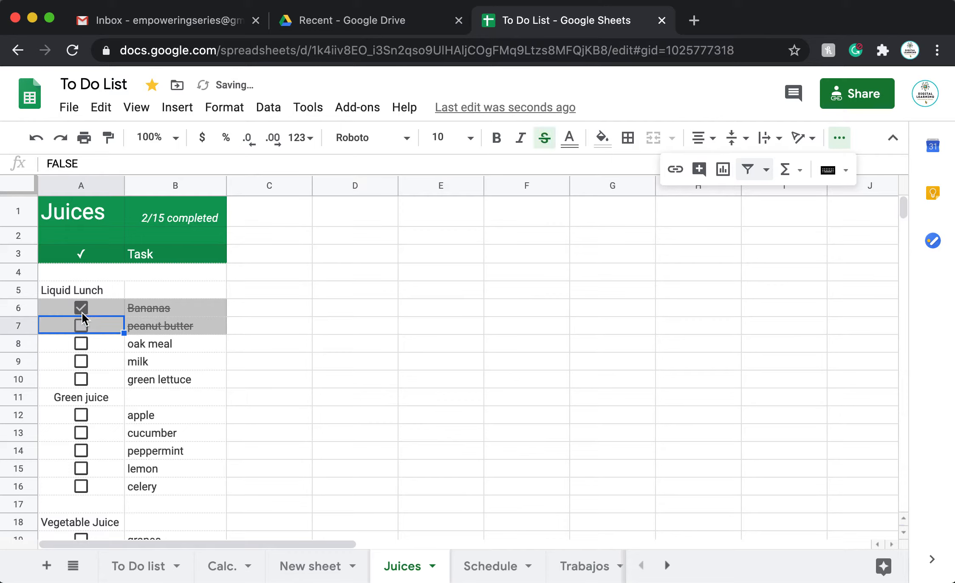
left_click(81, 308)
left_click(304, 343)
left_click(274, 382)
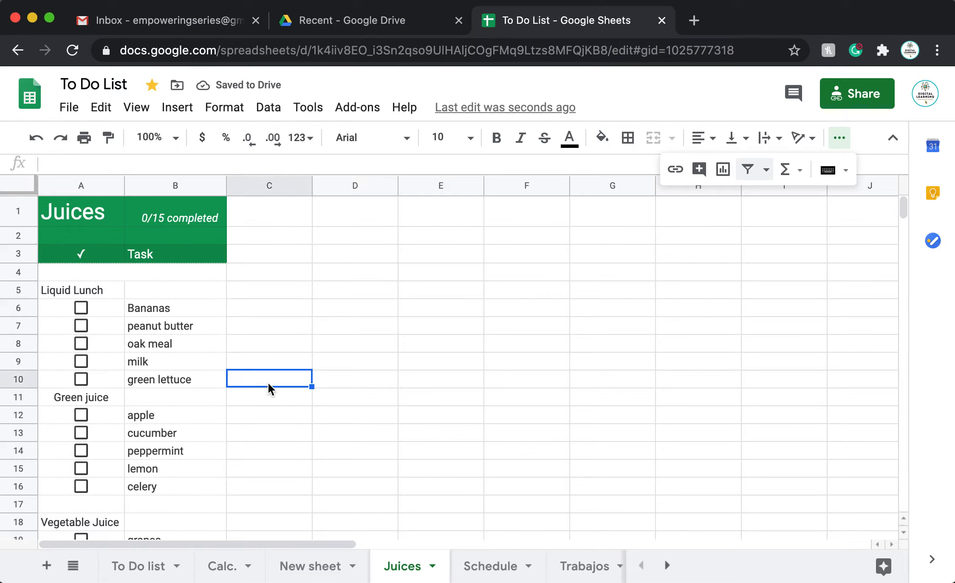
left_click(268, 395)
left_click(274, 305)
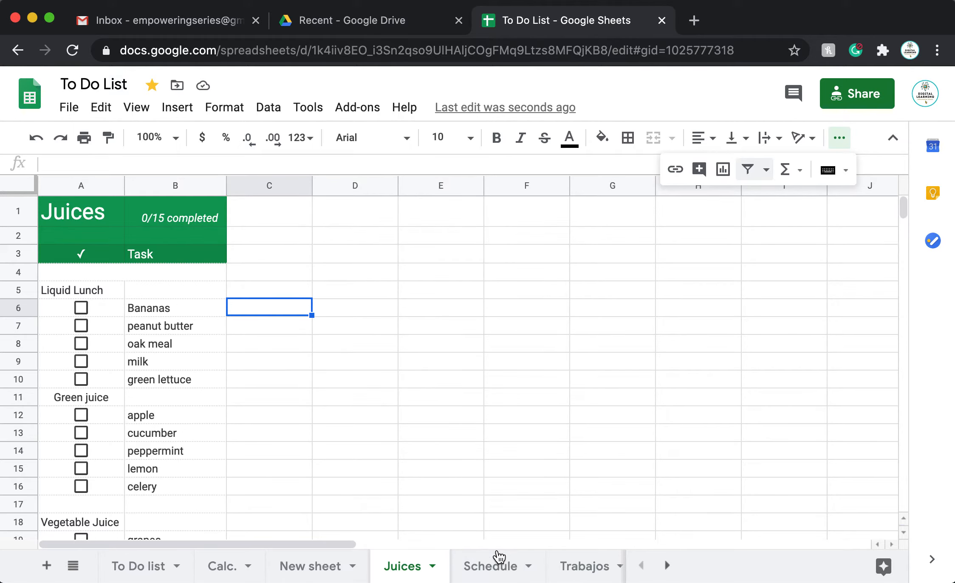
On the Schedule sheet, set the Social Media status to 3 under Review/Approve and 2 under Initial report.
left_click(493, 563)
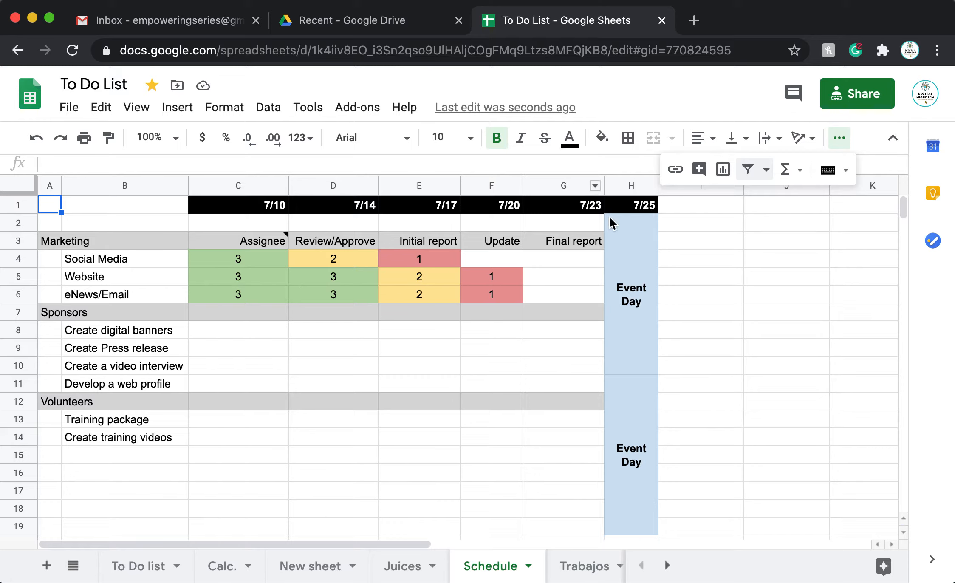
left_click(634, 280)
left_click(625, 470)
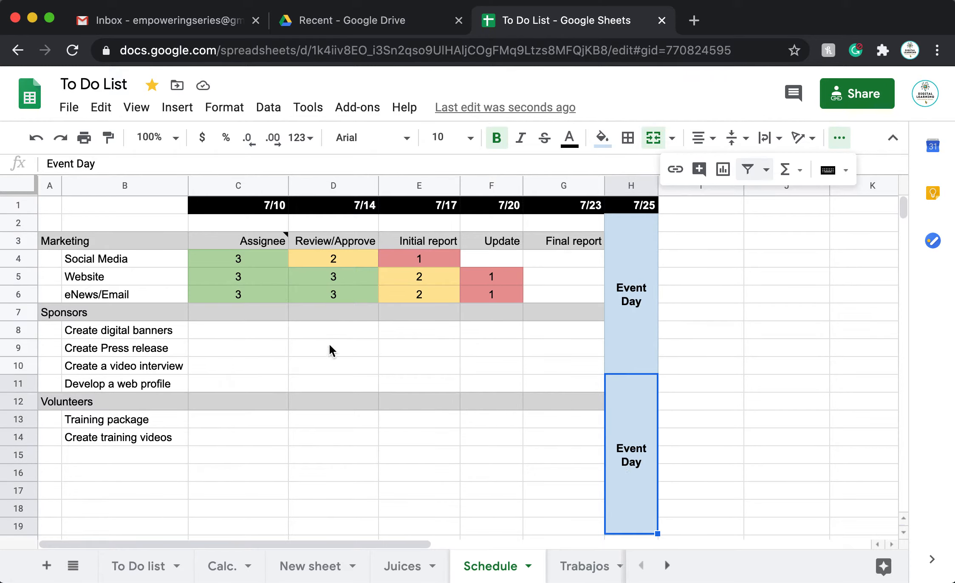
left_click_drag(240, 260, 375, 296)
left_click(364, 264)
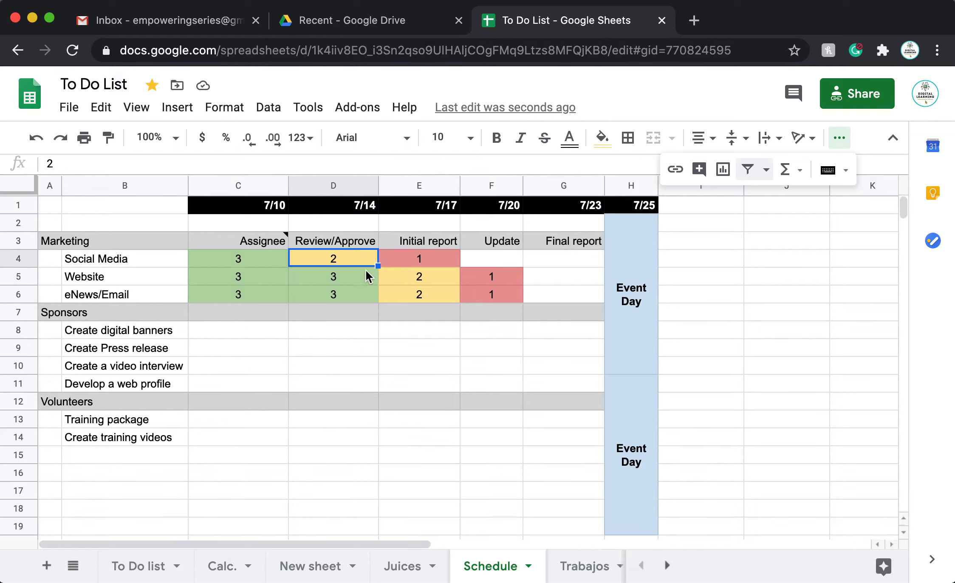
type("3")
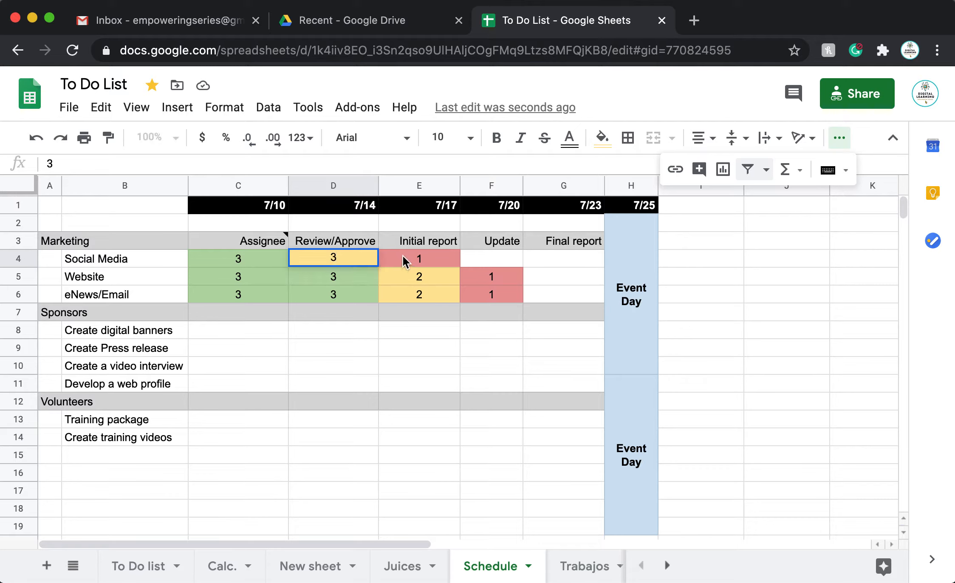
left_click(416, 260)
type("2")
left_click(486, 260)
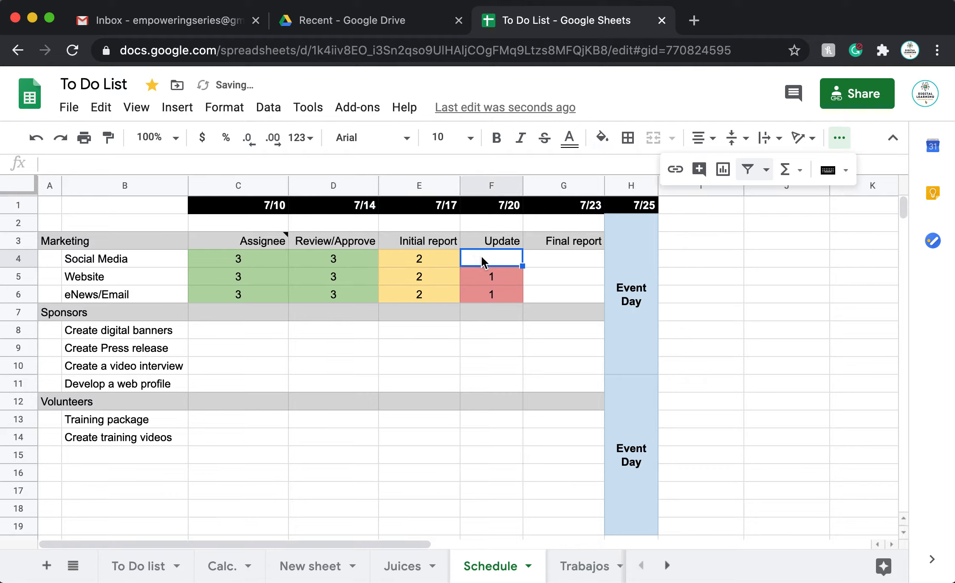
Set the Social Media status to 1 under Update on the Schedule sheet.
type("1")
left_click(542, 268)
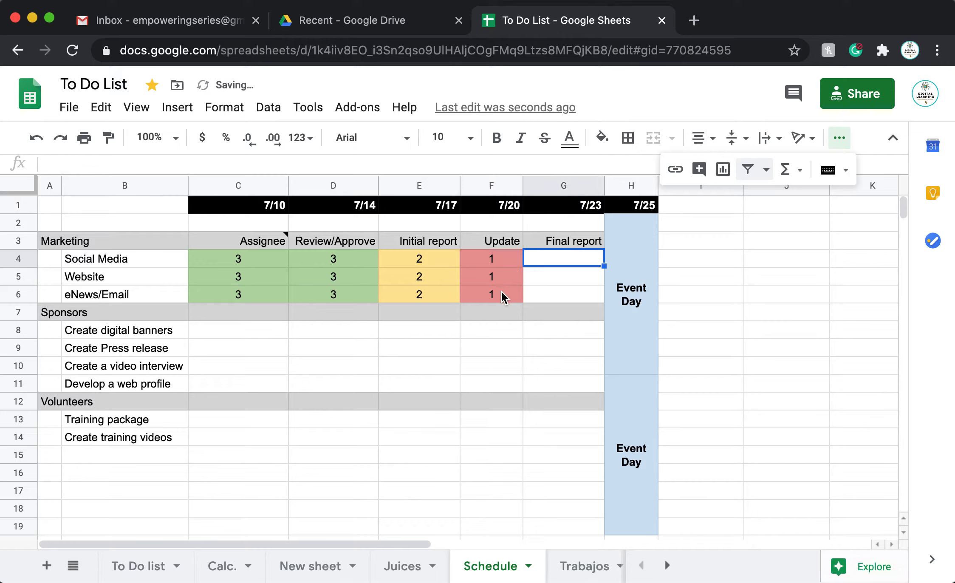
left_click(506, 347)
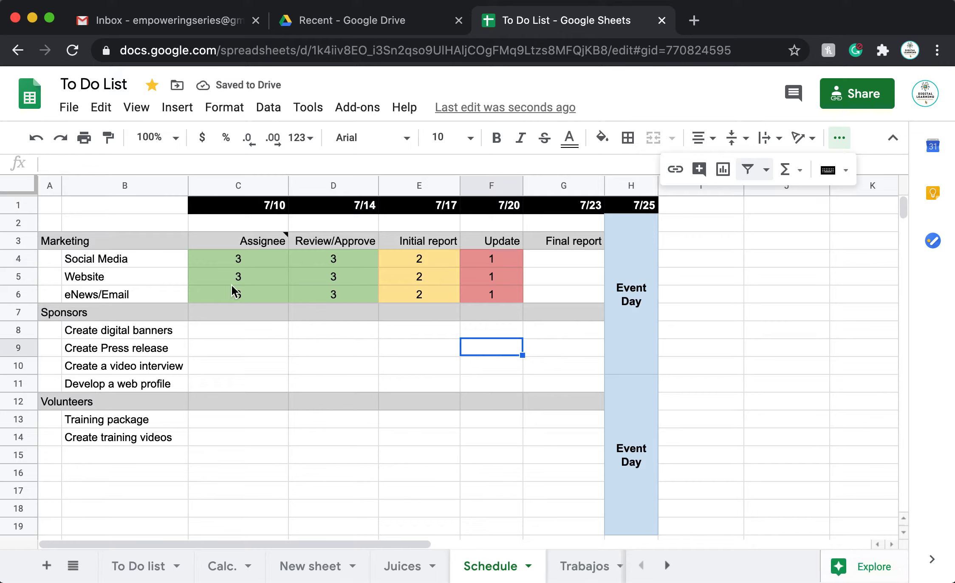
Examine the Assignee and Review/Approve columns alongside the task list from Social Media to Create training videos.
left_click_drag(260, 249, 266, 448)
left_click_drag(356, 242, 335, 444)
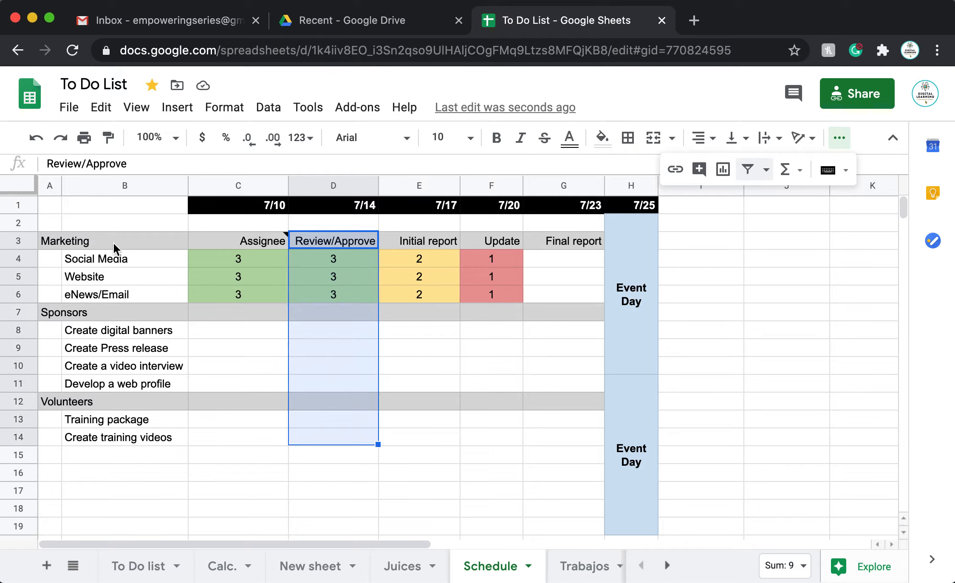
left_click_drag(114, 260, 127, 442)
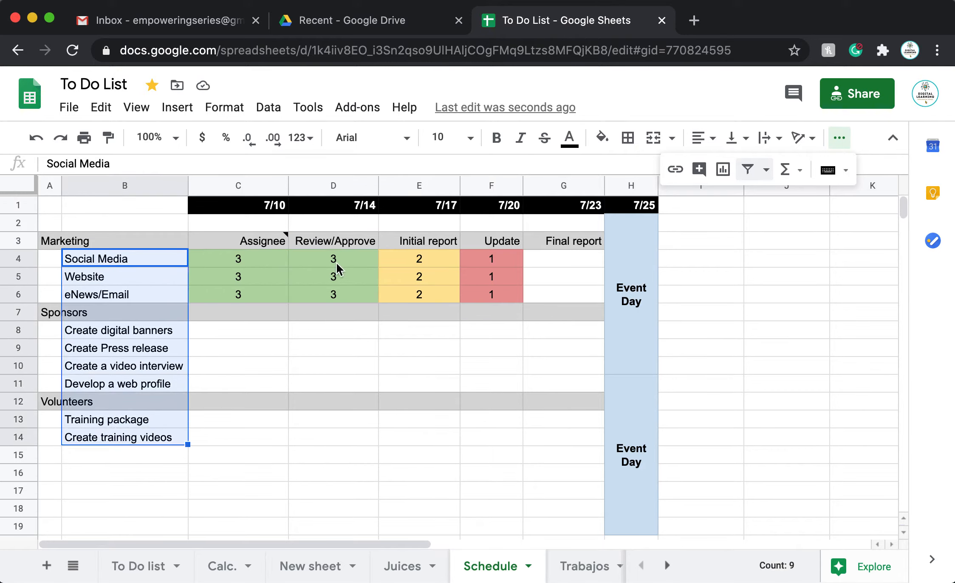
left_click_drag(343, 245, 333, 452)
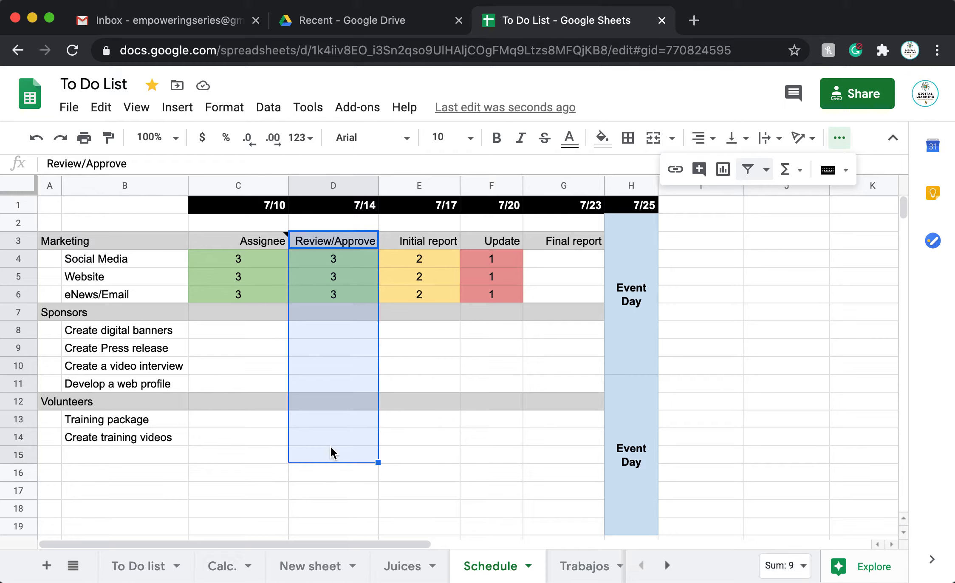
left_click(412, 434)
Clear all Marketing status values from Assignee through Update, cells C4:F6.
left_click_drag(274, 266, 493, 296)
key("Delete")
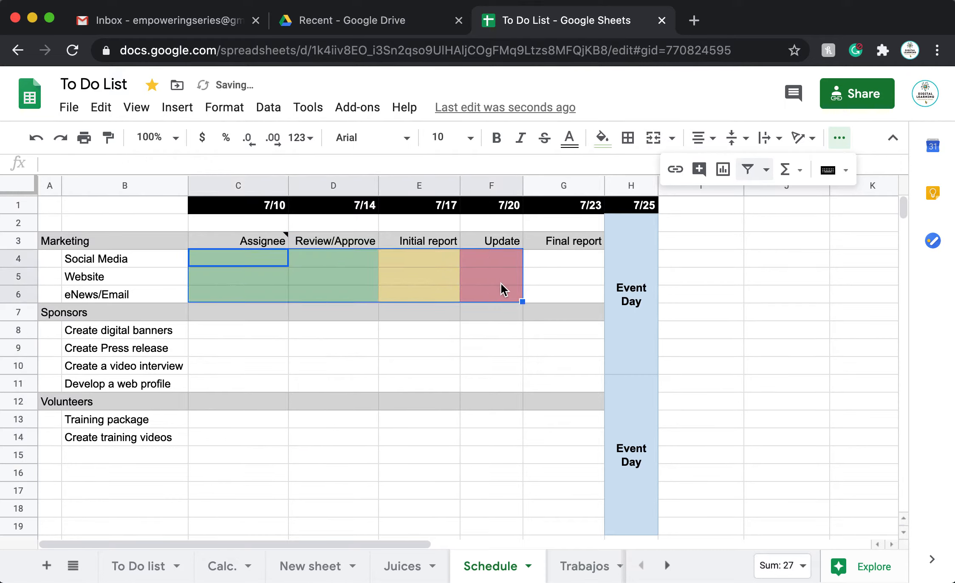
left_click(404, 353)
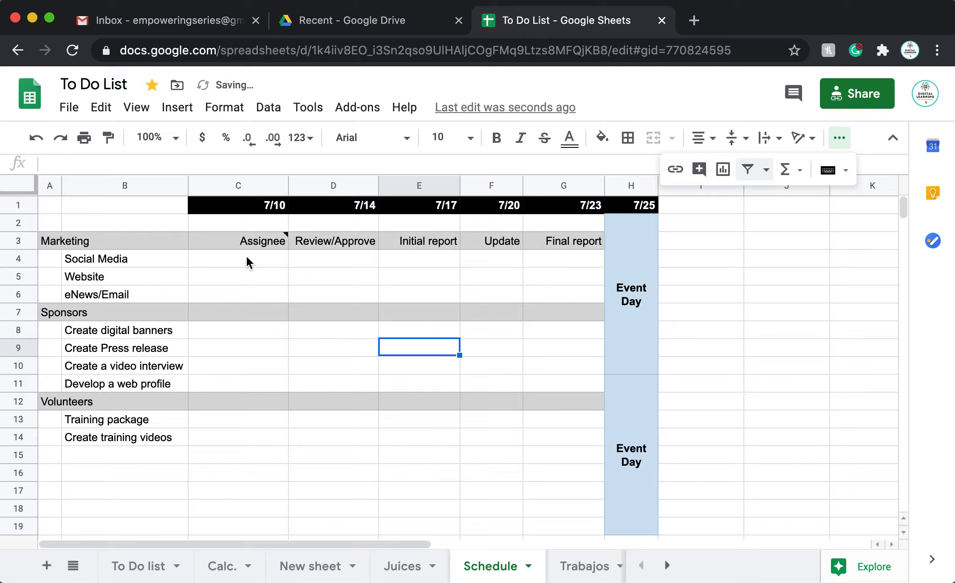
Go over the emptied Assignee, Review/Approve, Initial report and Final report columns of the schedule.
left_click(114, 262)
left_click(234, 263)
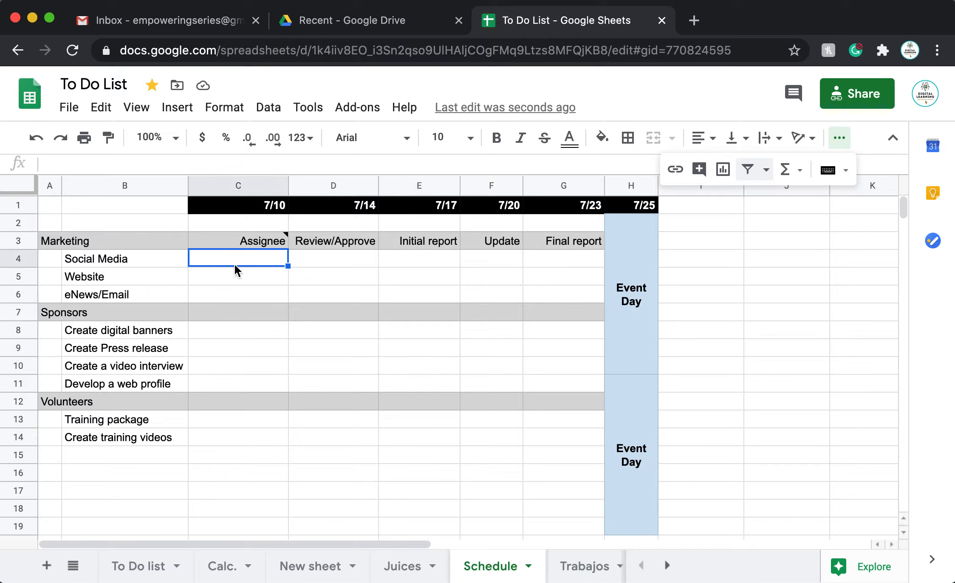
left_click(270, 245)
left_click_drag(269, 290, 259, 440)
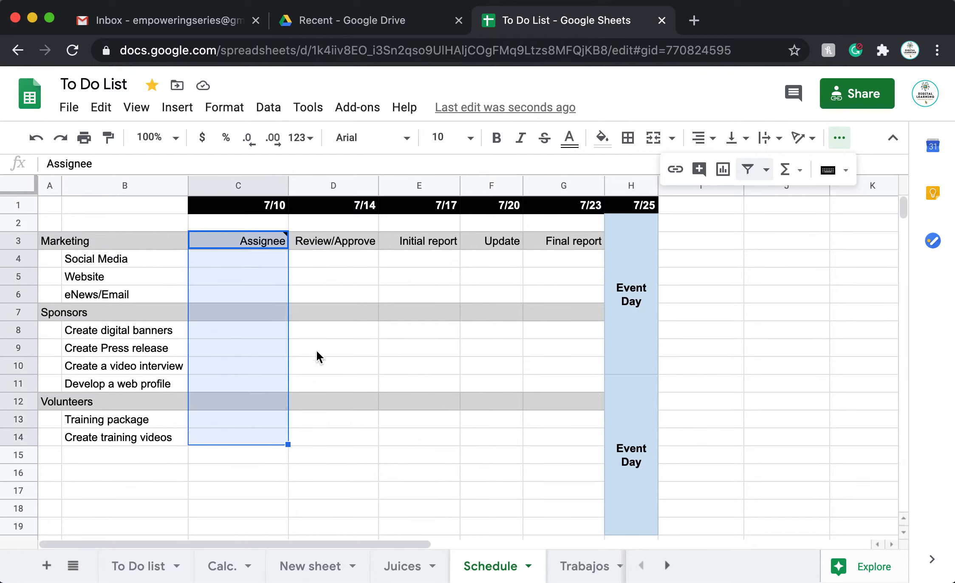
left_click_drag(358, 245, 356, 456)
left_click_drag(444, 248, 444, 457)
left_click(546, 265)
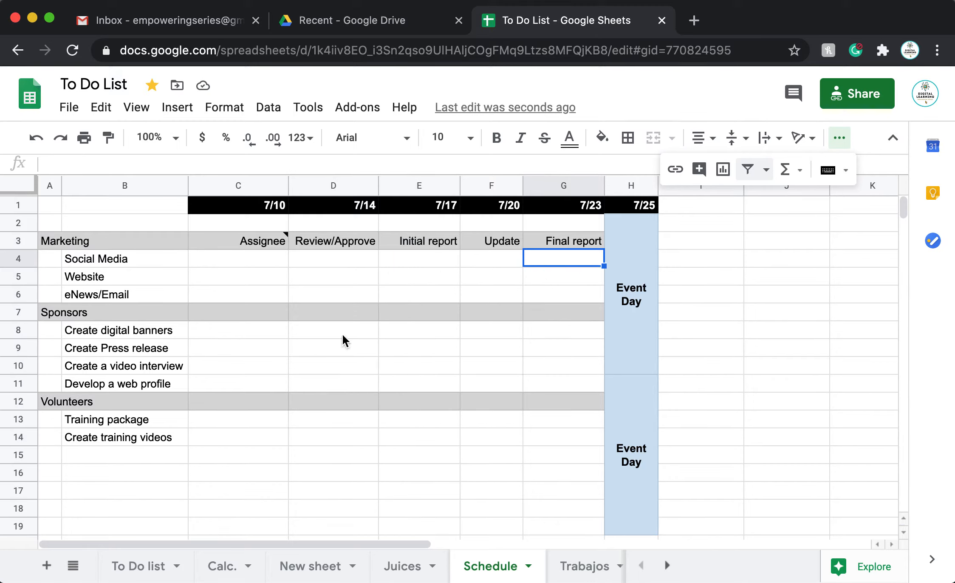
Set the Social Media status to 3 under Assignee, 2 under Review/Approve and 1 under Initial report.
left_click(264, 261)
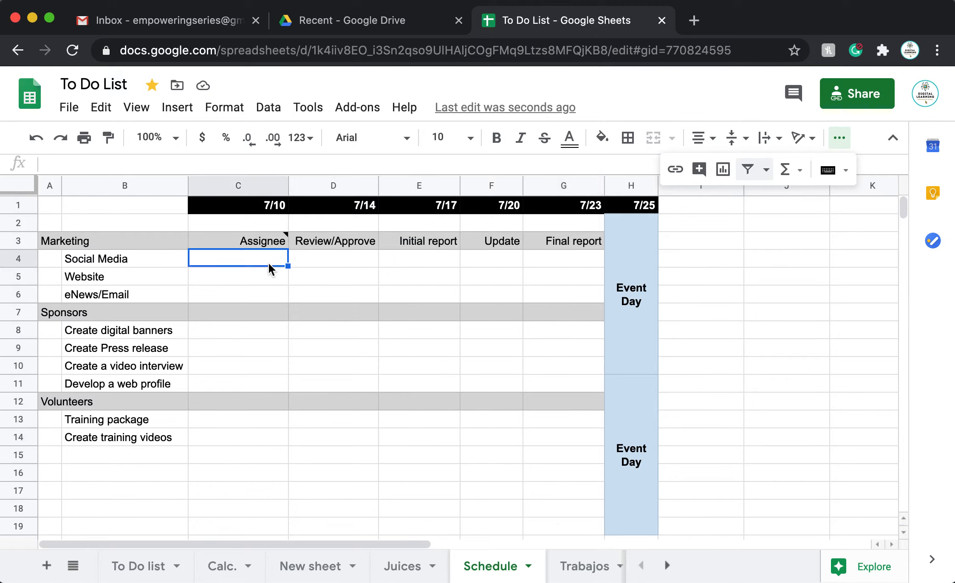
type("3")
left_click(325, 261)
type("2")
left_click(422, 259)
type("1")
left_click(416, 364)
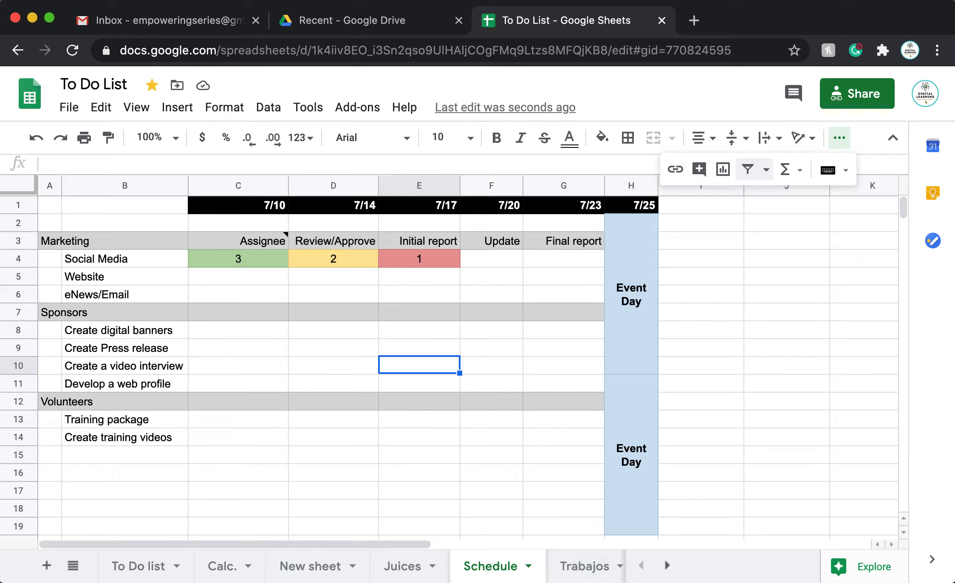
Open the Trabajos sheet and examine its column headings from Posición to progreso.
left_click(669, 566)
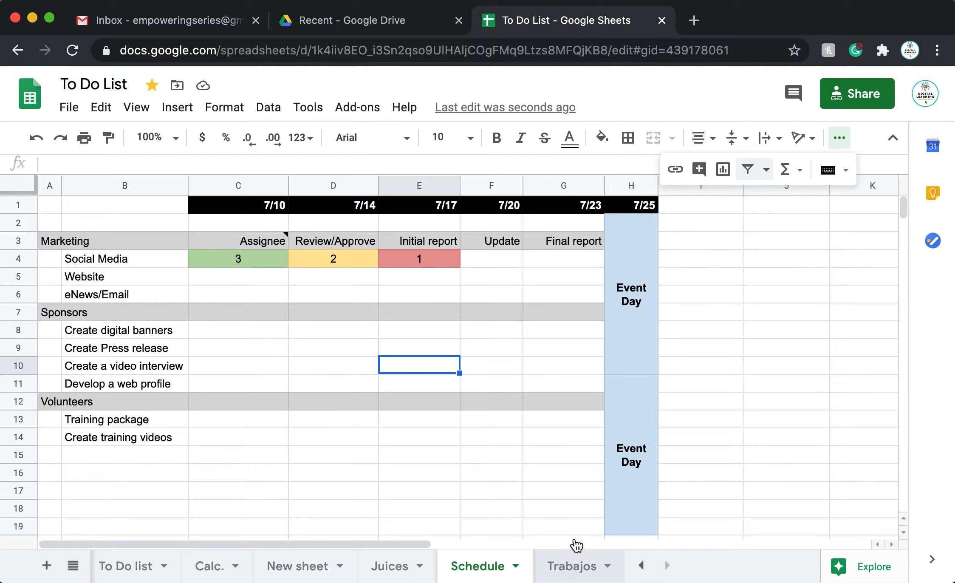
left_click(563, 572)
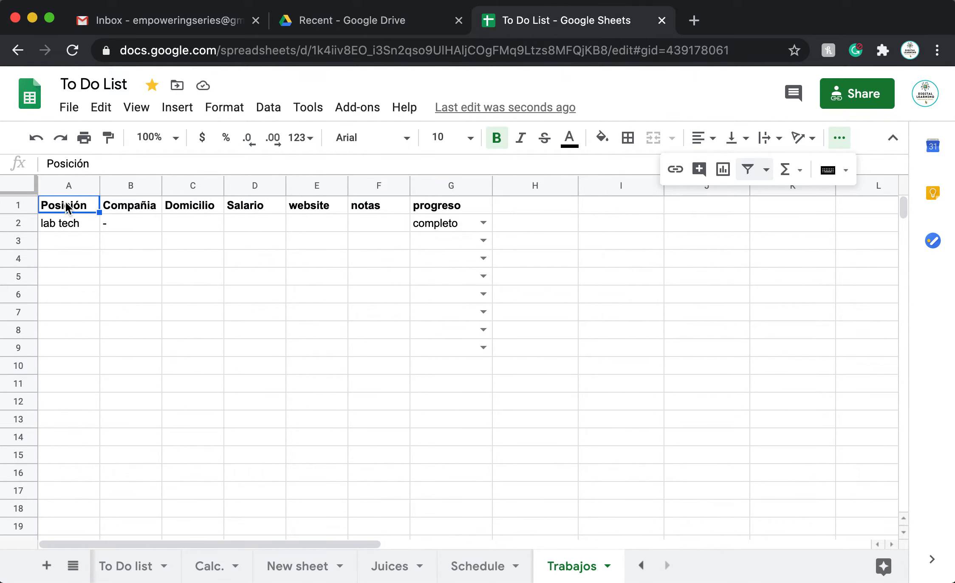
left_click(140, 208)
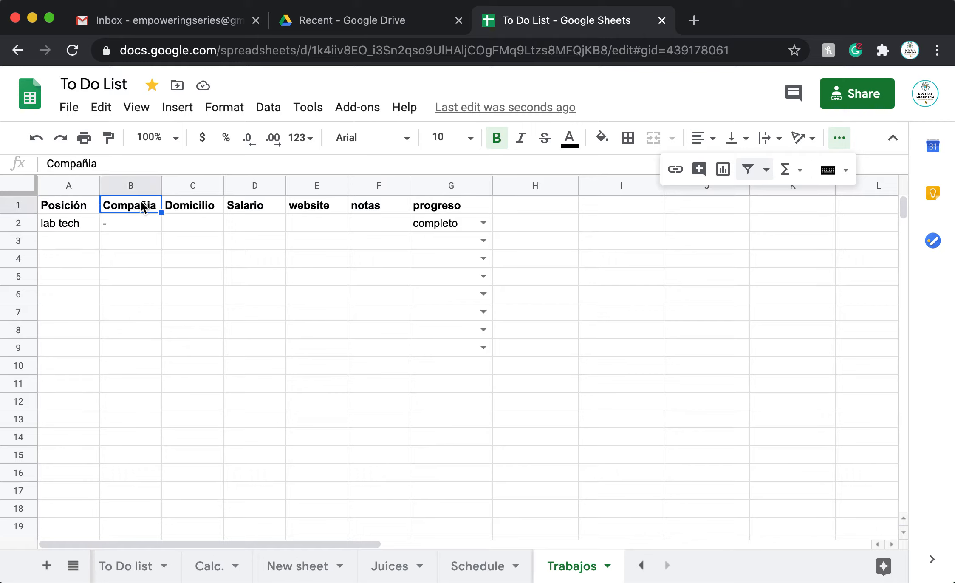
left_click(196, 208)
left_click(261, 207)
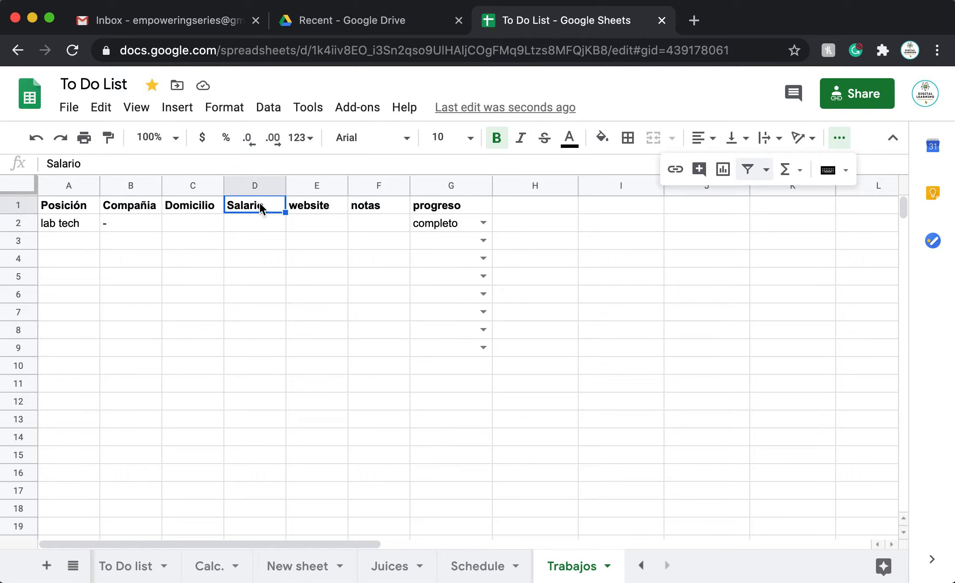
left_click(315, 208)
left_click(391, 209)
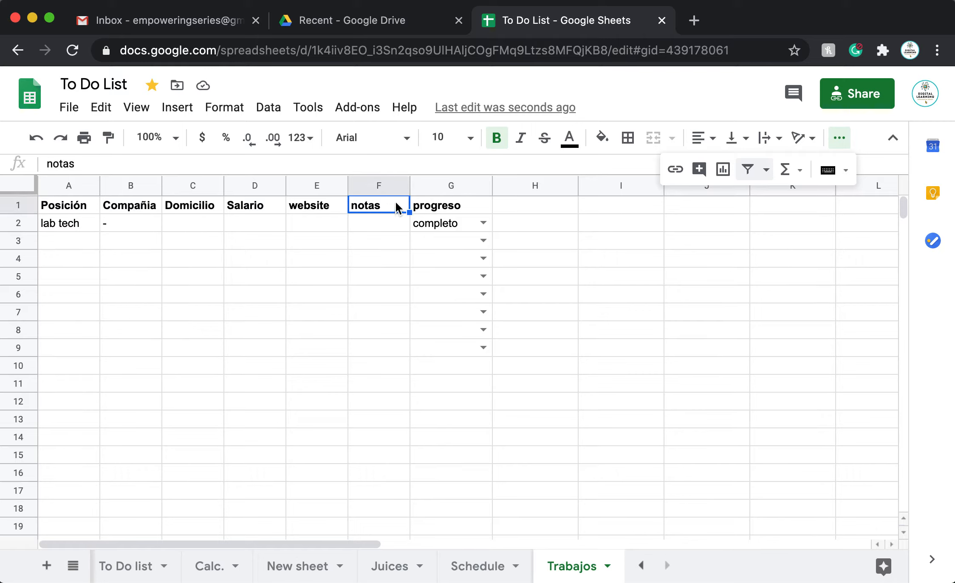
left_click(488, 205)
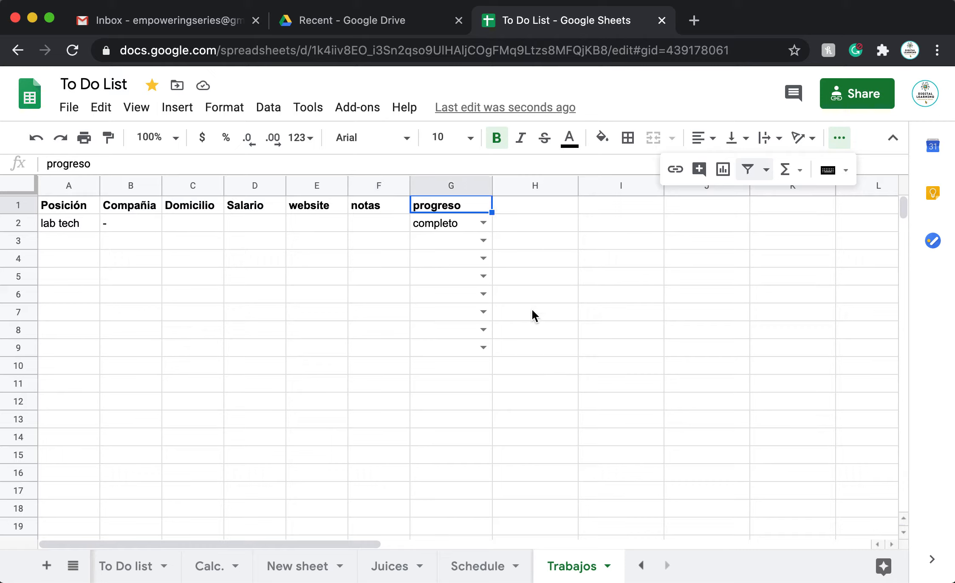
left_click(591, 224)
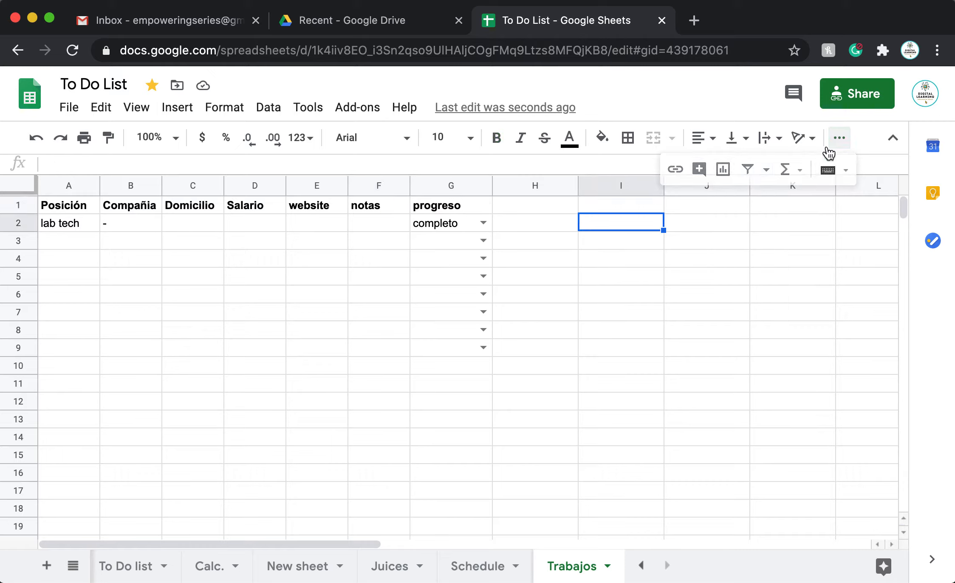
Set the lab tech row's progreso status to aplicar using the cell's dropdown list.
left_click(463, 230)
left_click_drag(463, 234, 484, 348)
left_click(503, 348)
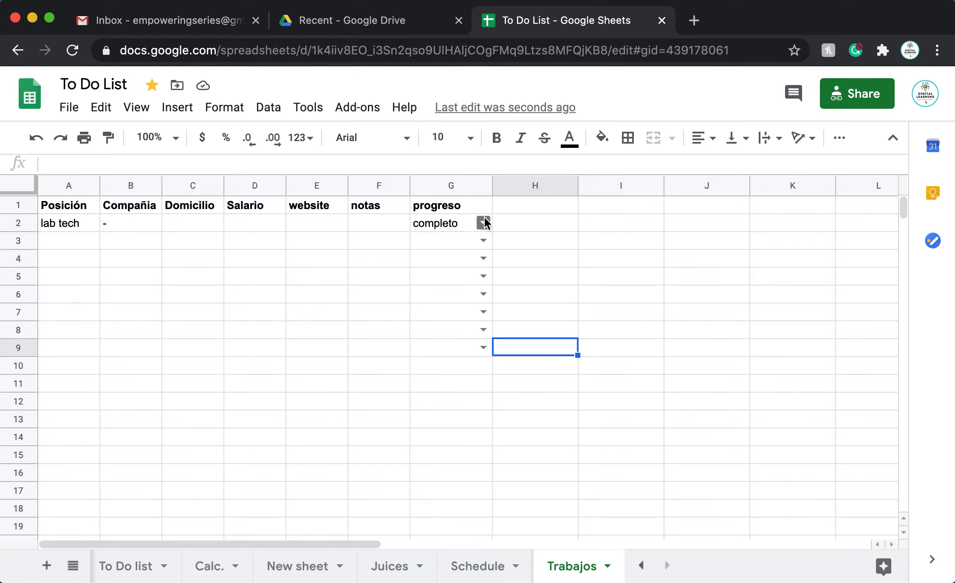
left_click(483, 222)
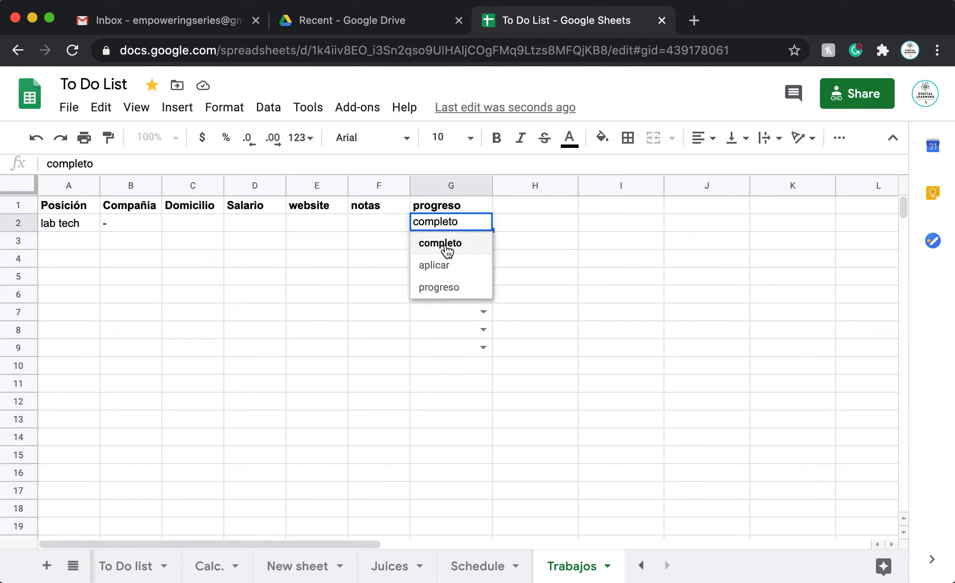
left_click(442, 267)
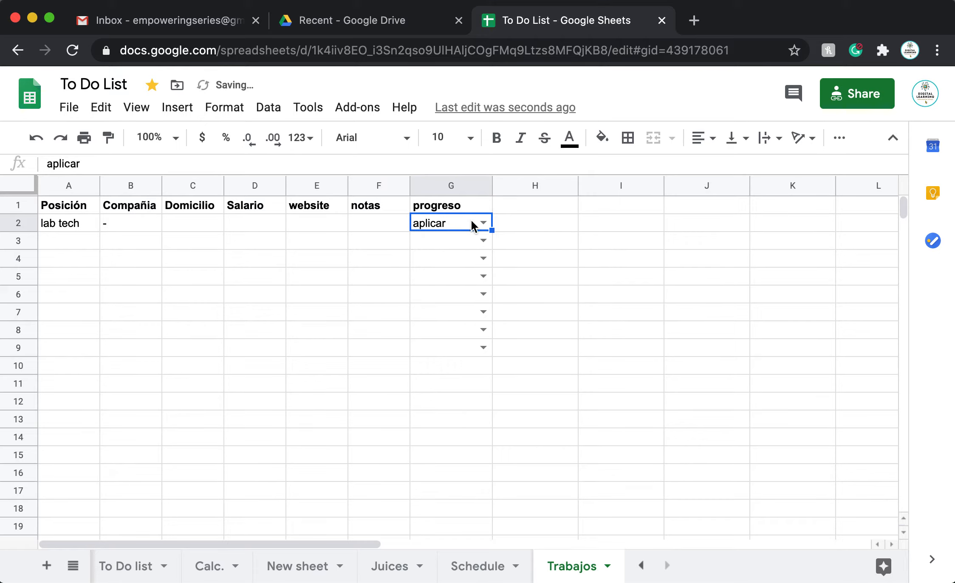
left_click(537, 222)
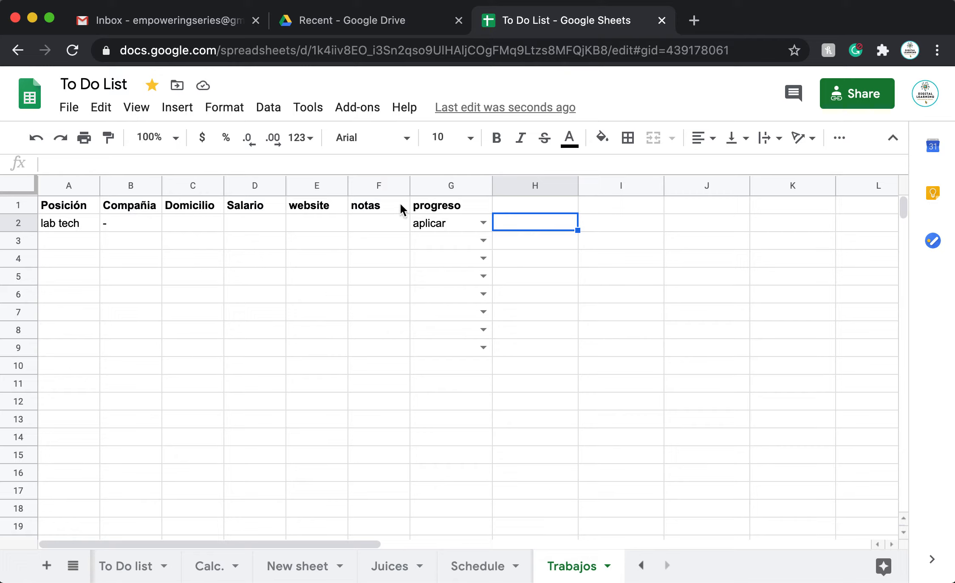
Capitalize the heading in cell G1 so it reads Progreso.
left_click(471, 208)
type("Pr")
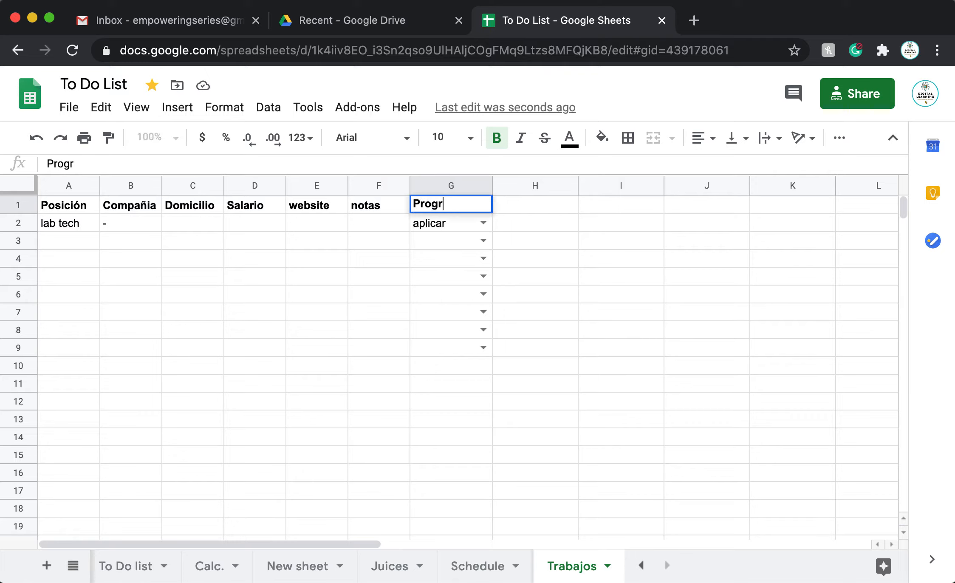
type("ogreso")
left_click(511, 245)
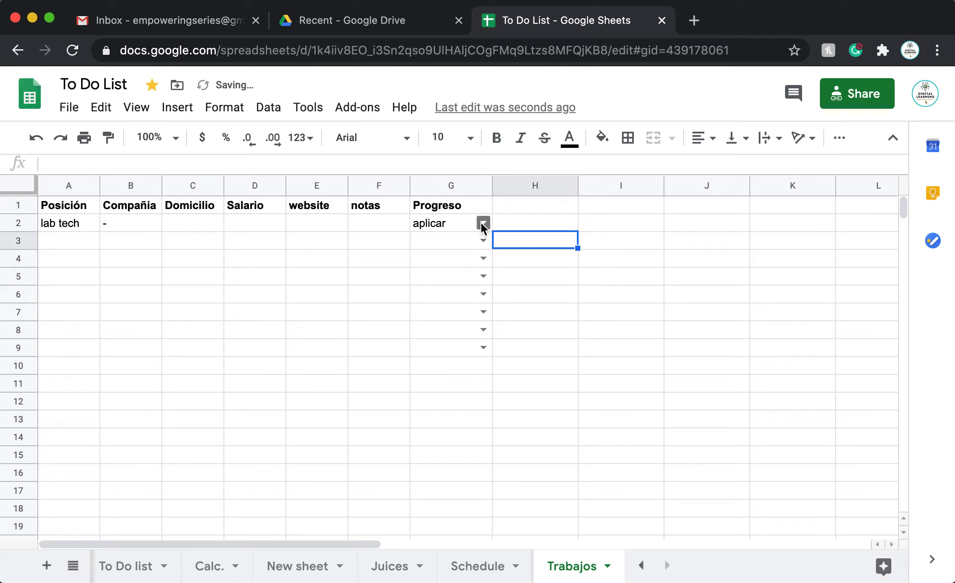
Change the data validation list for G2:G9 to the items apply, in progress, completed and save it.
left_click(470, 228)
left_click_drag(457, 245, 466, 351)
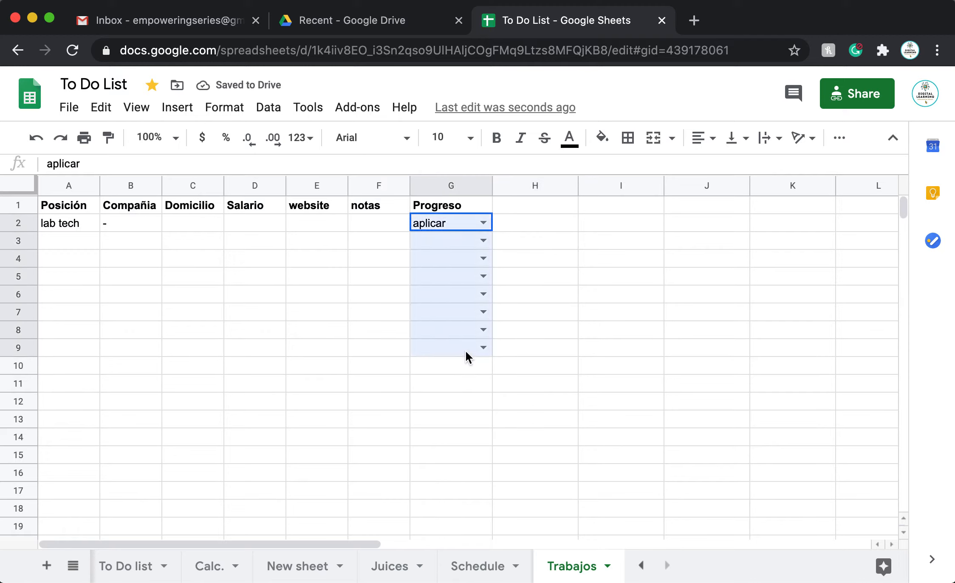
right_click(457, 251)
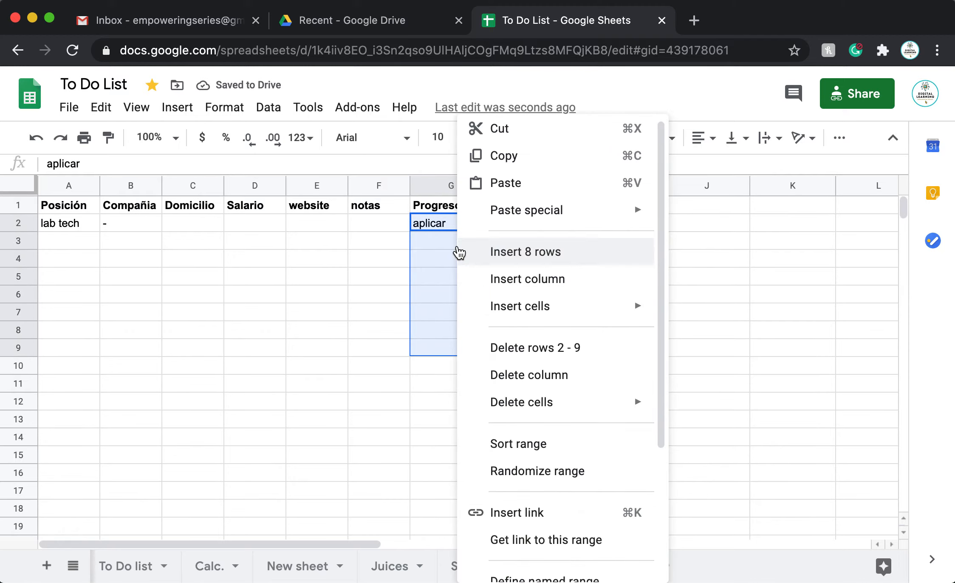
scroll(578, 397, "down", 4)
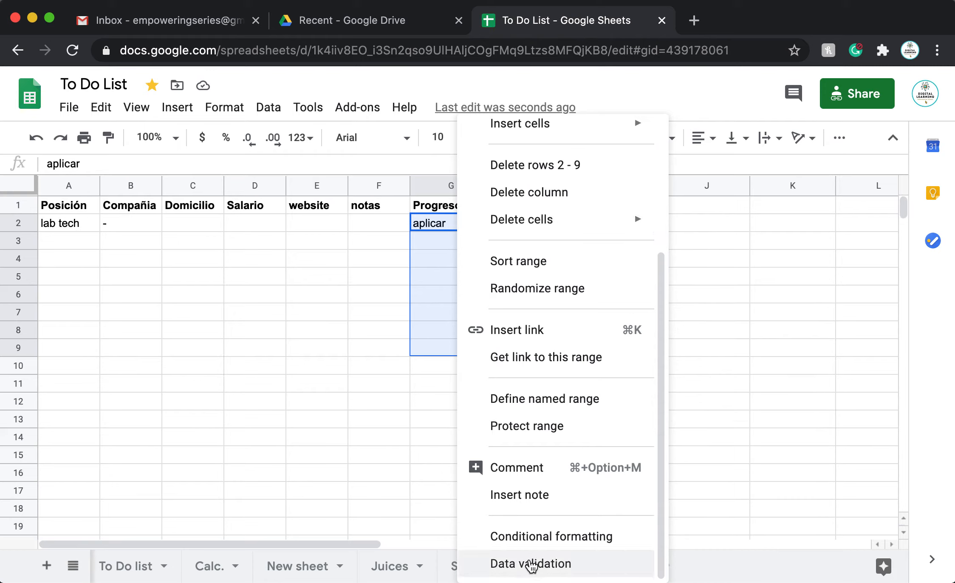
left_click(537, 567)
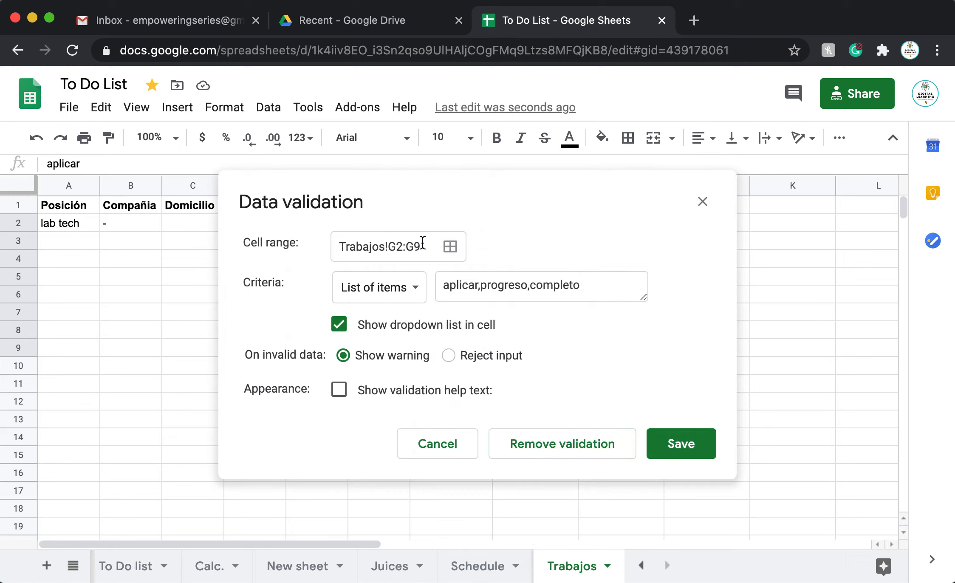
left_click(367, 298)
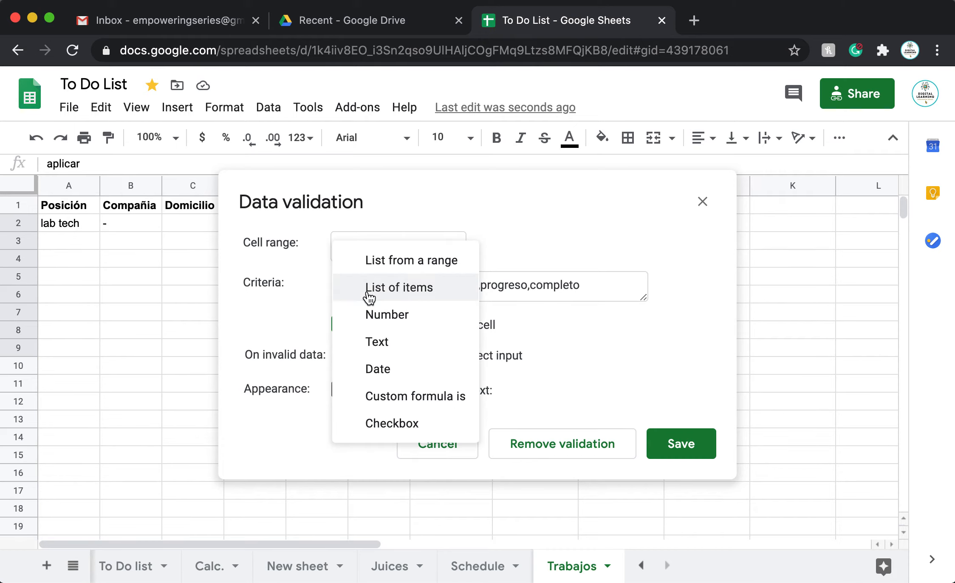
left_click(424, 286)
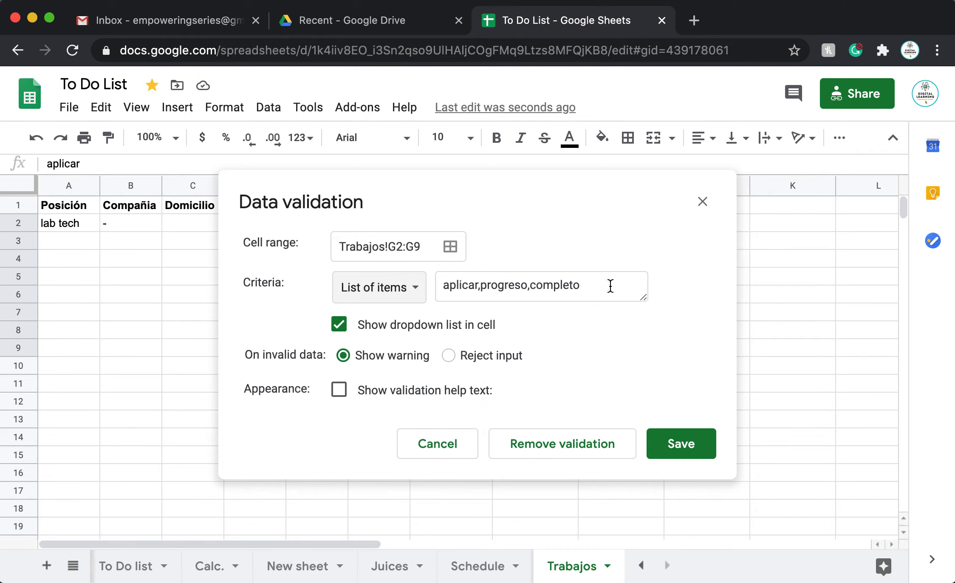
triple_click(614, 280)
key("BackSpace")
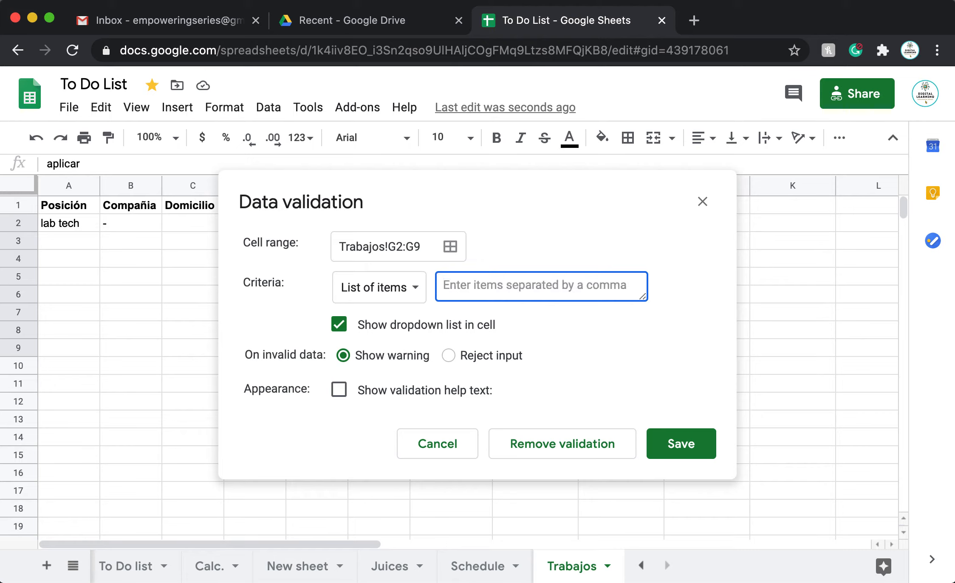
type("apply, in progress, completed")
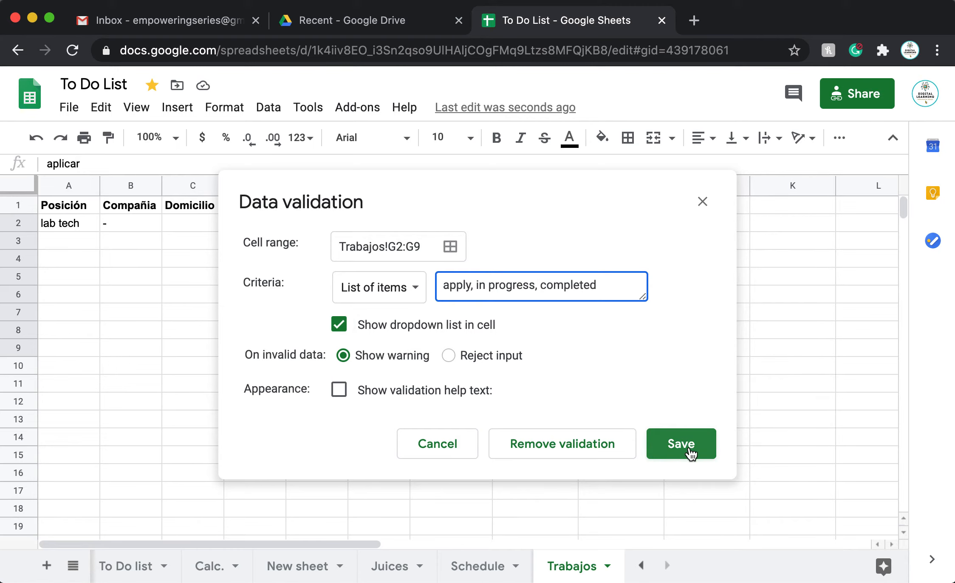
left_click(689, 446)
Set the lab tech row's Progreso status to apply from the updated dropdown list.
left_click(527, 244)
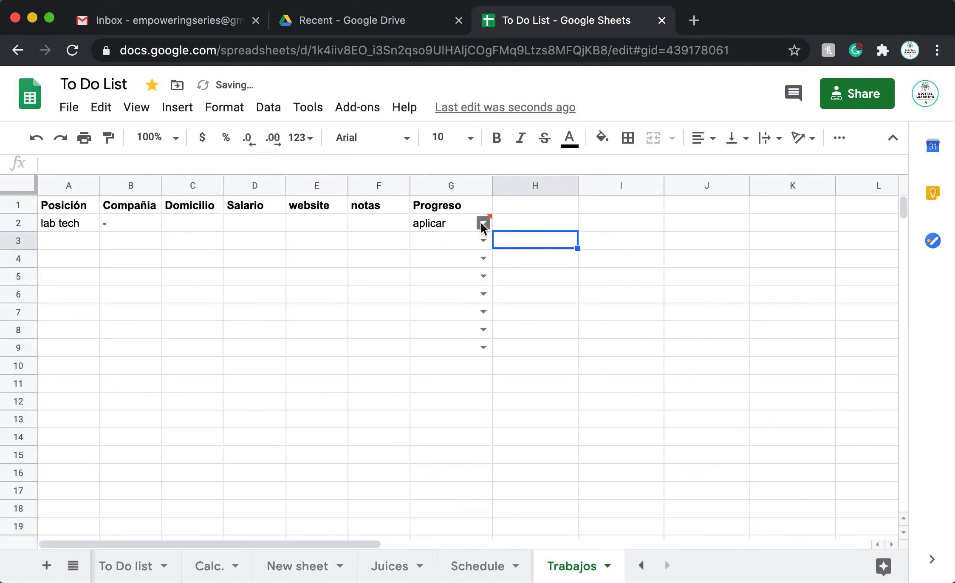
left_click(483, 222)
left_click(455, 244)
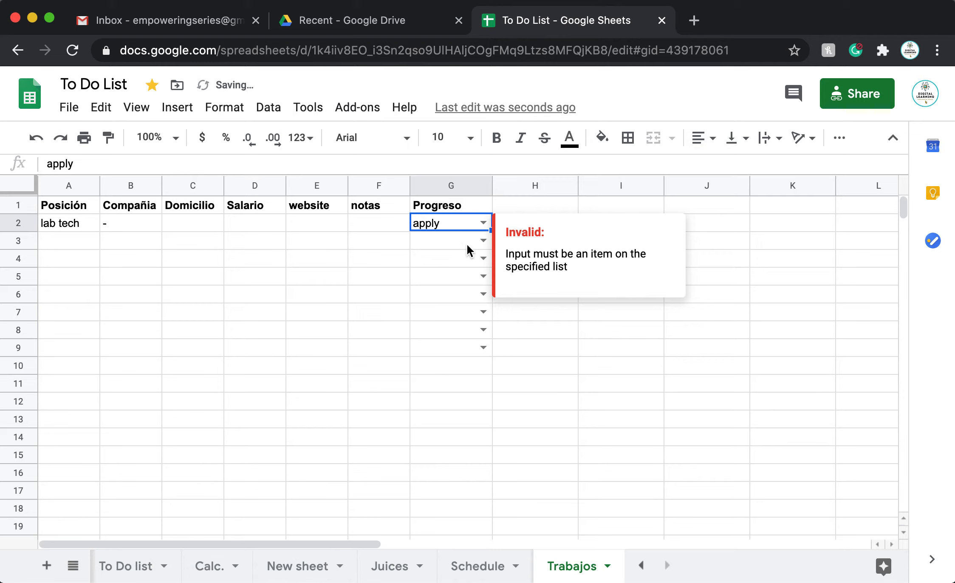
Set the Progreso status of row 3 to in progress and of row 4 to completed.
left_click(484, 240)
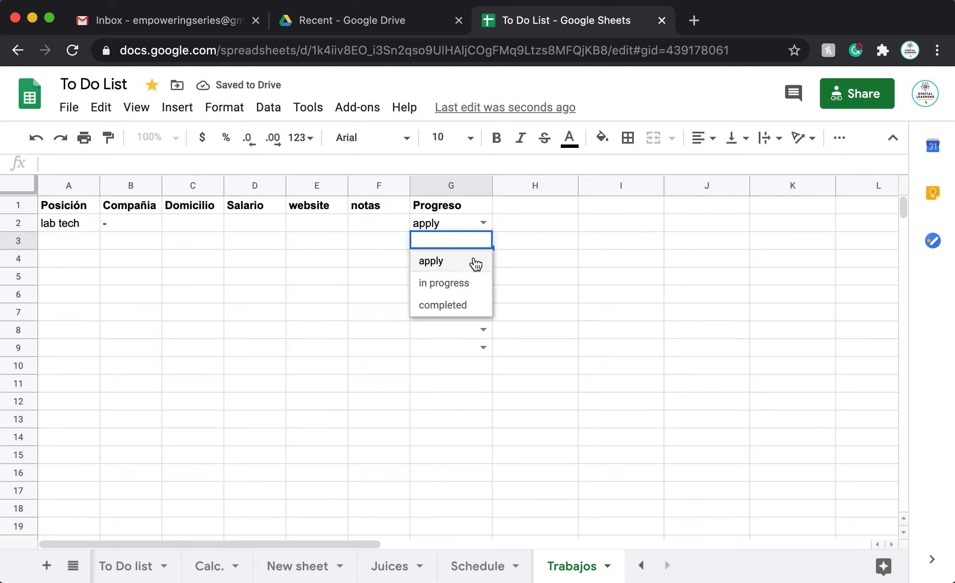
left_click(448, 284)
left_click(483, 258)
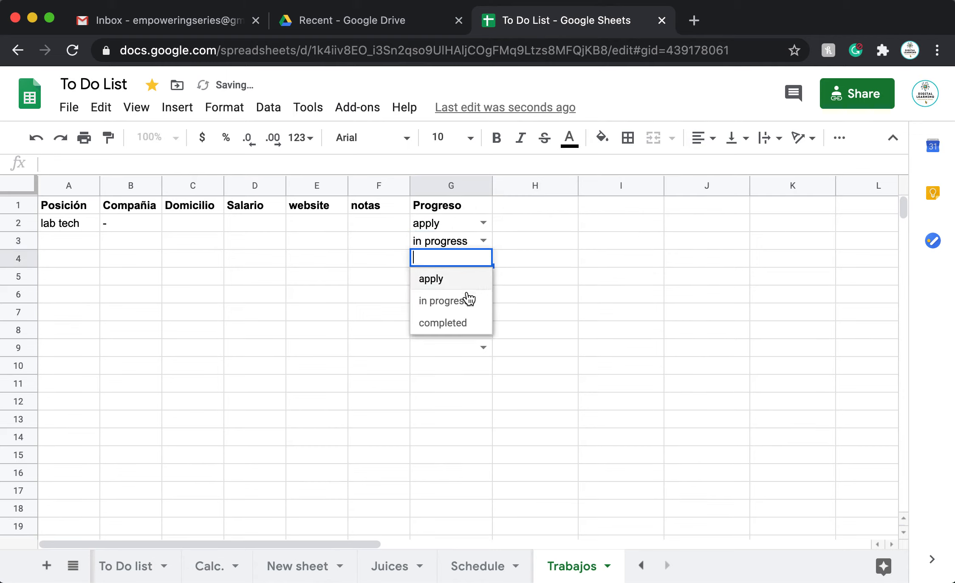
left_click(460, 325)
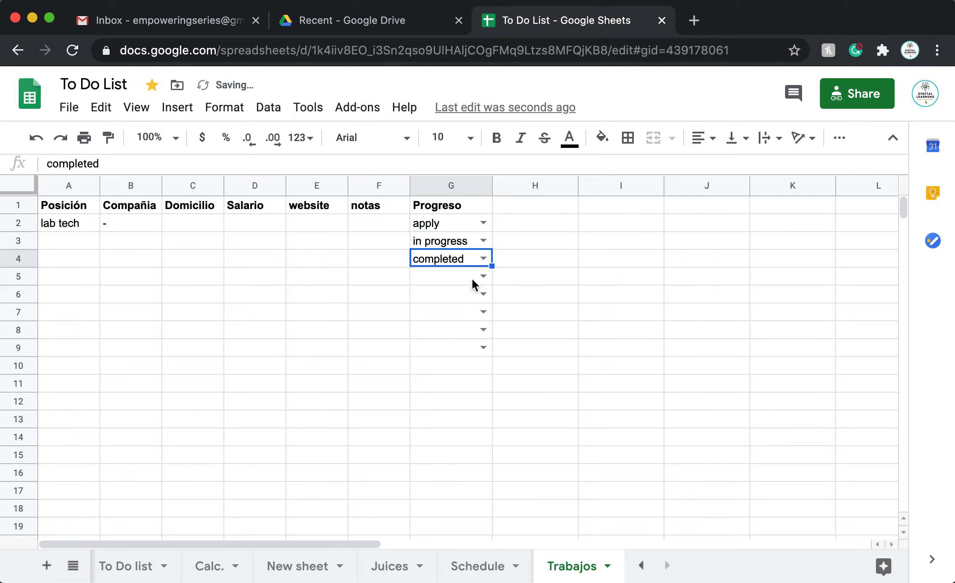
Enter office secretary in A3 and manager in A4 under the Posición heading.
left_click(76, 238)
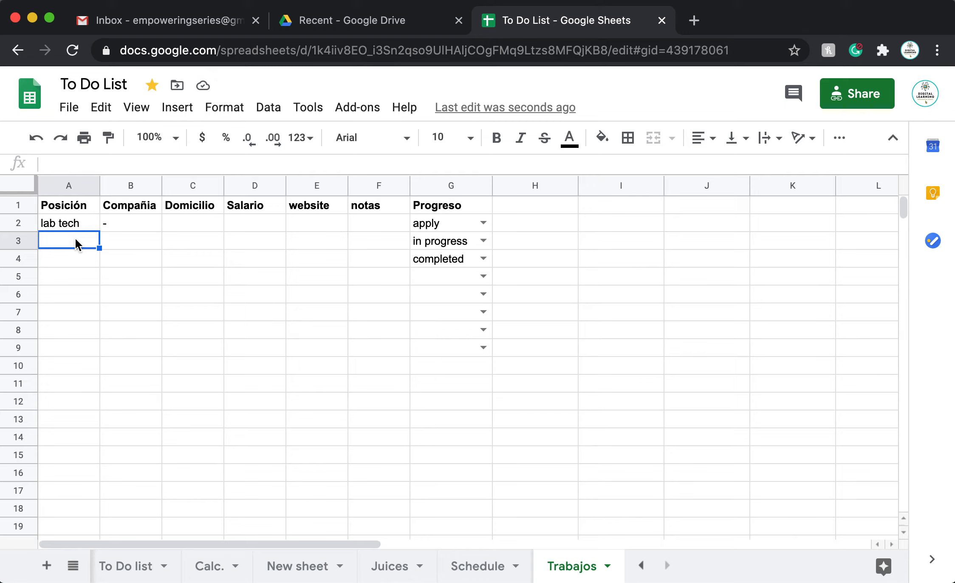
type("office secretary")
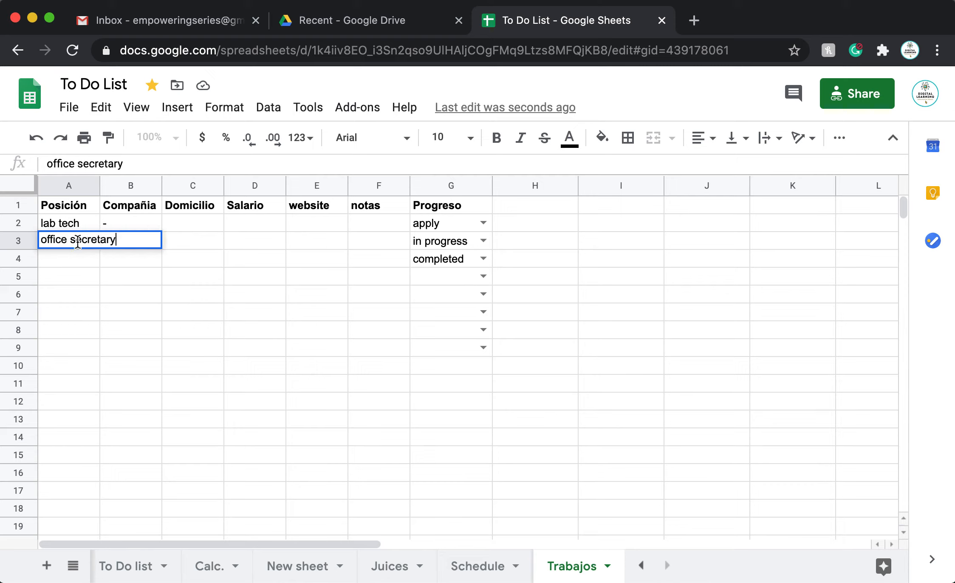
left_click(63, 262)
type("manager")
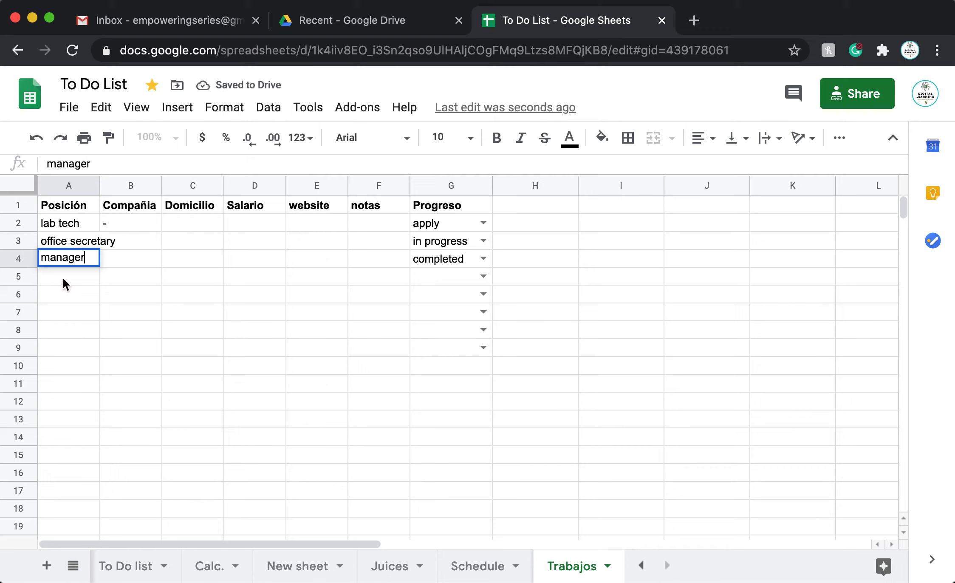
left_click(64, 284)
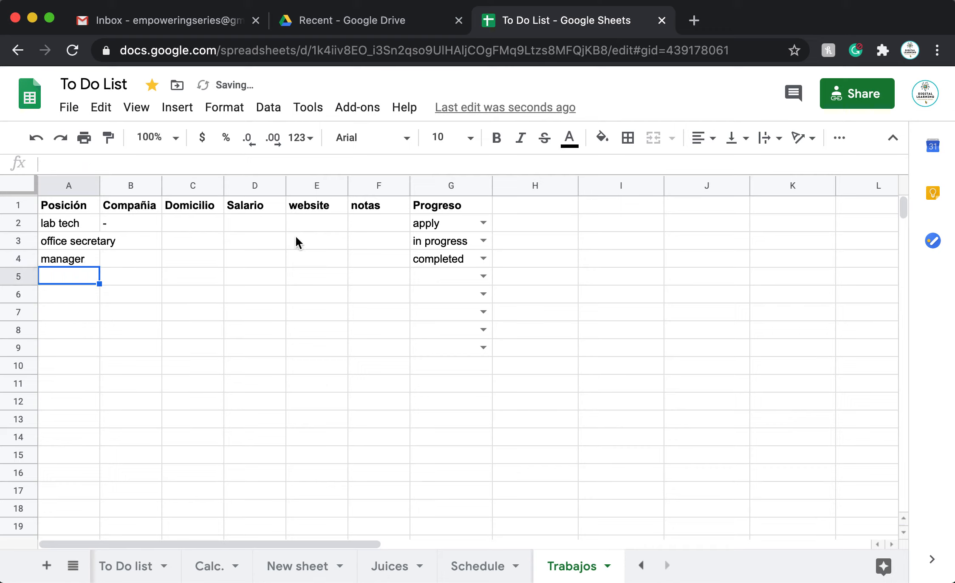
left_click_drag(437, 223, 440, 261)
left_click(559, 289)
left_click(533, 261)
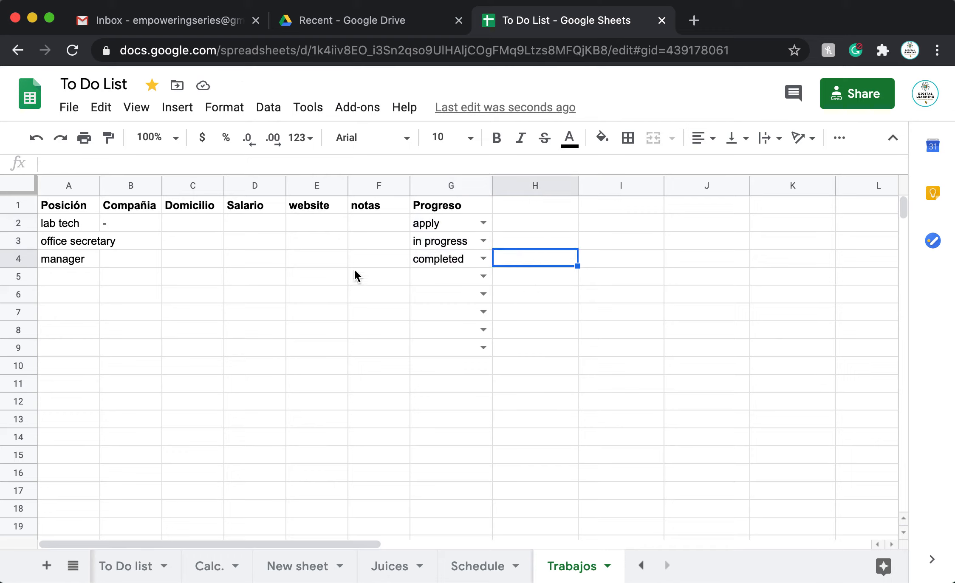
left_click(363, 402)
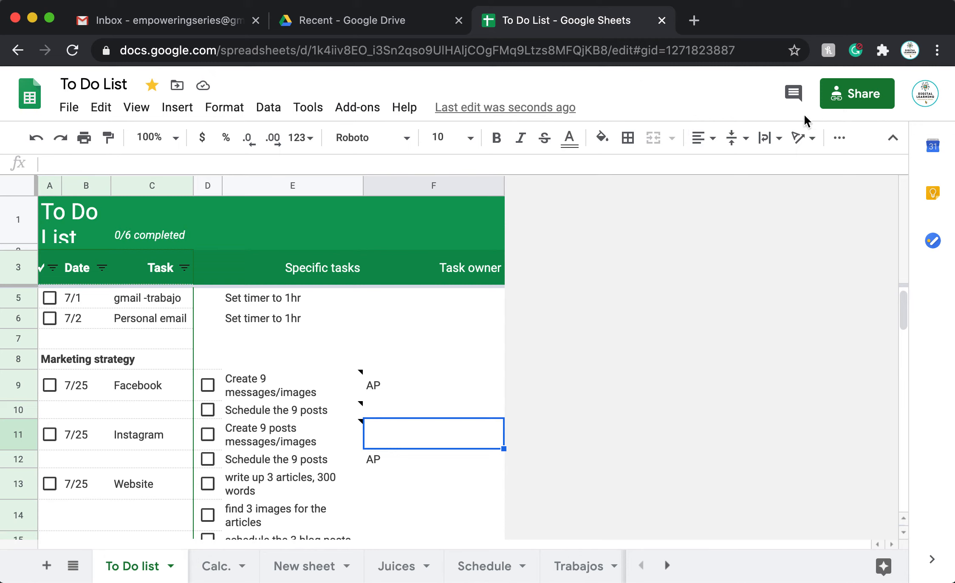
Copy the To Do List's sharing link and set access for anyone with the link to Editor.
left_click(863, 94)
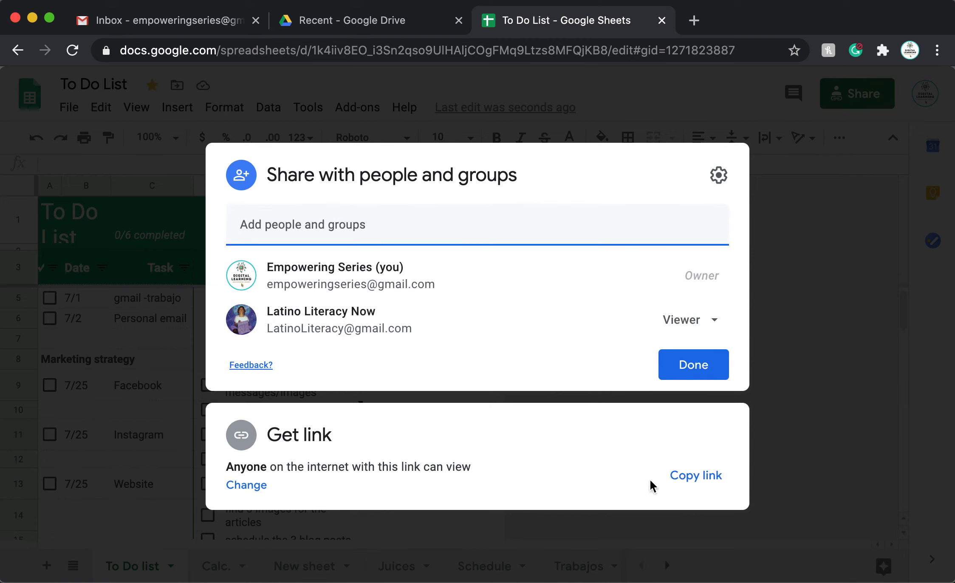
left_click(697, 477)
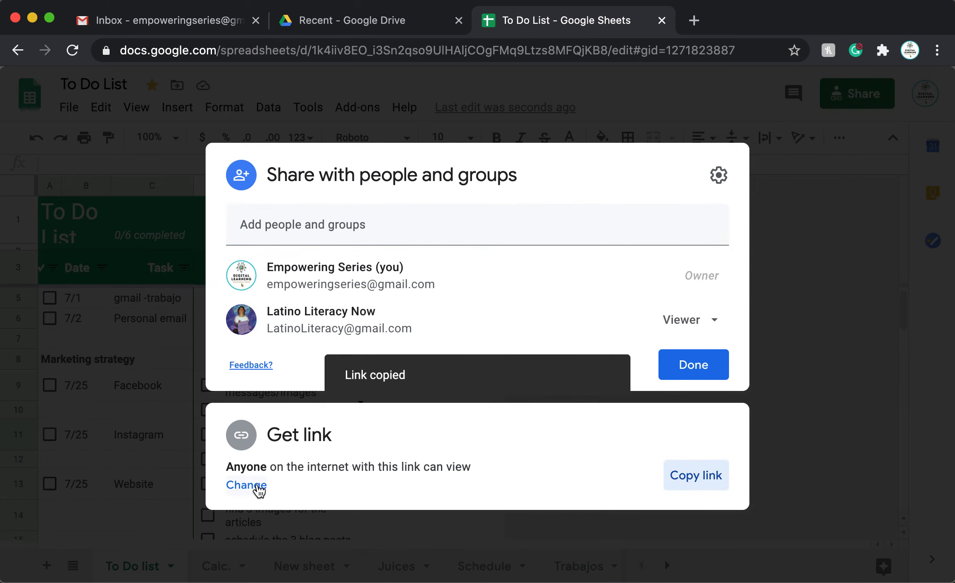
left_click(255, 485)
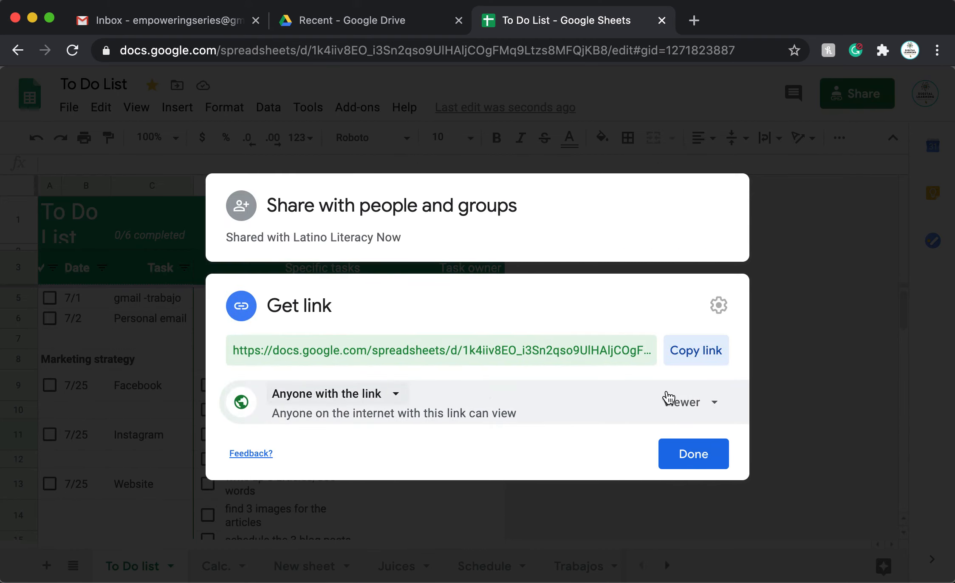
left_click(693, 409)
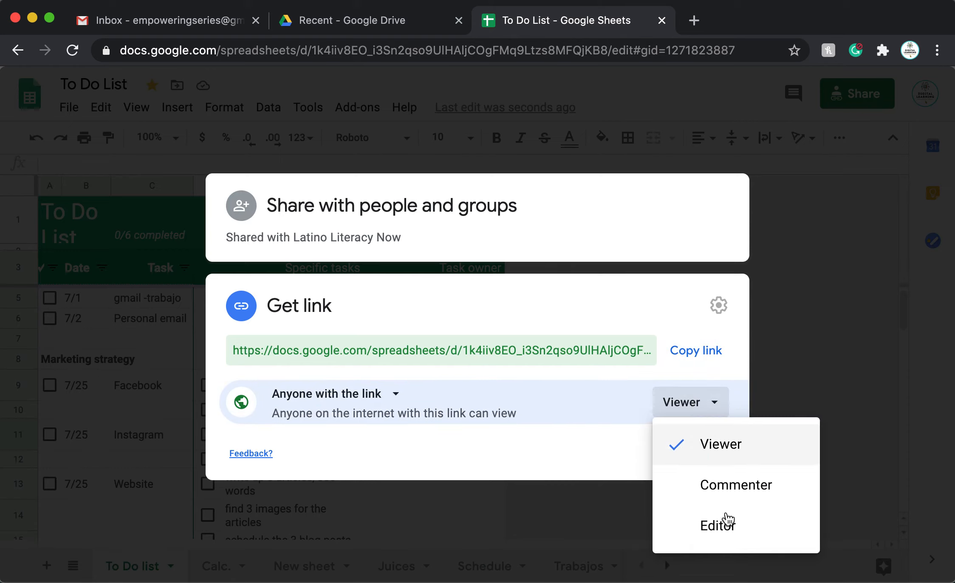
left_click(729, 521)
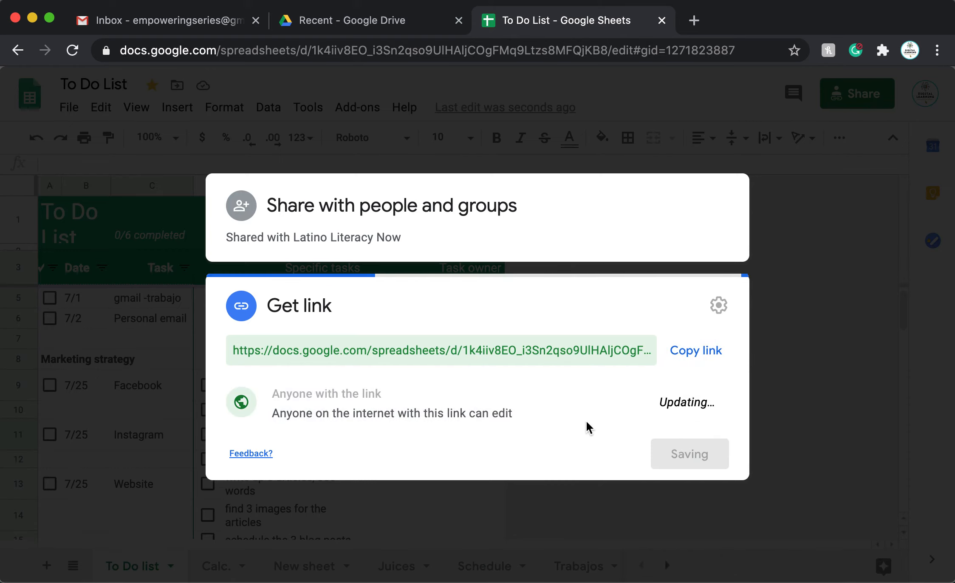
Share the To Do List with the suggested contact's e-mail as Viewer and send the invitation with notification enabled.
left_click(382, 236)
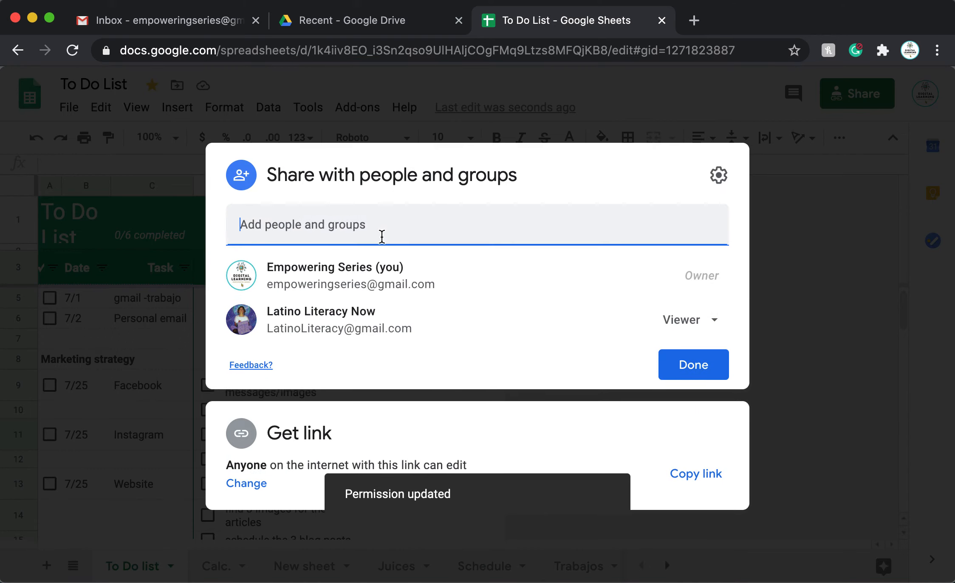
left_click(400, 268)
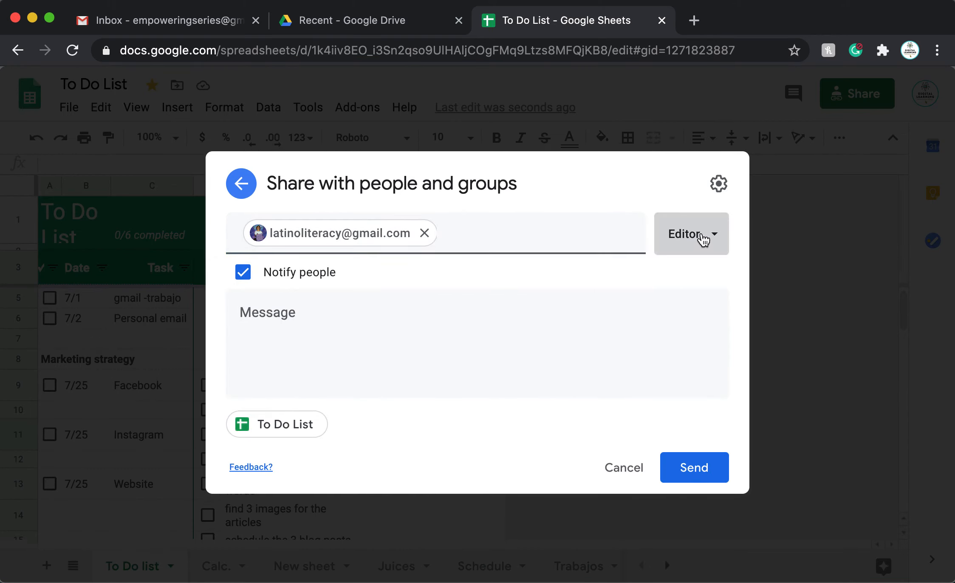
left_click(703, 239)
left_click(733, 291)
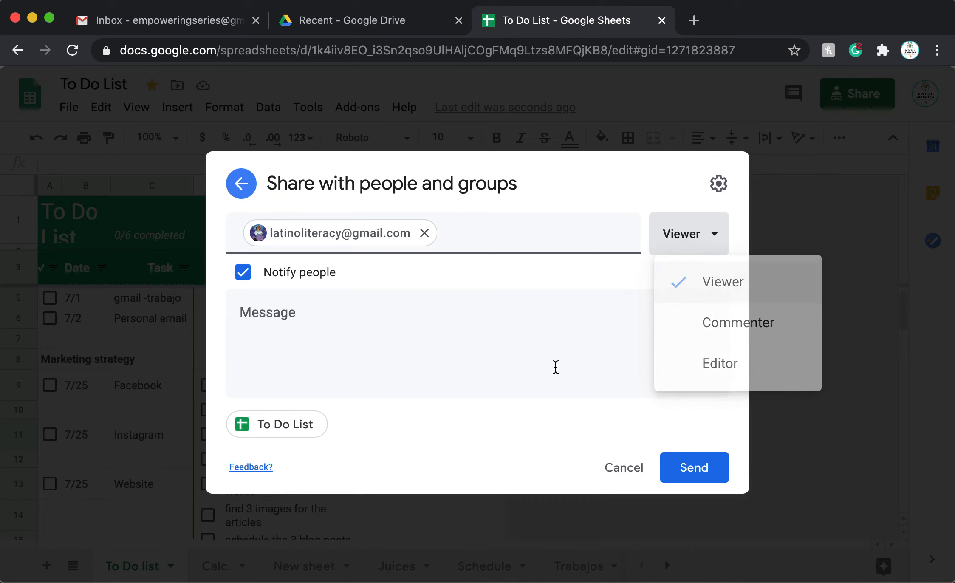
left_click(717, 465)
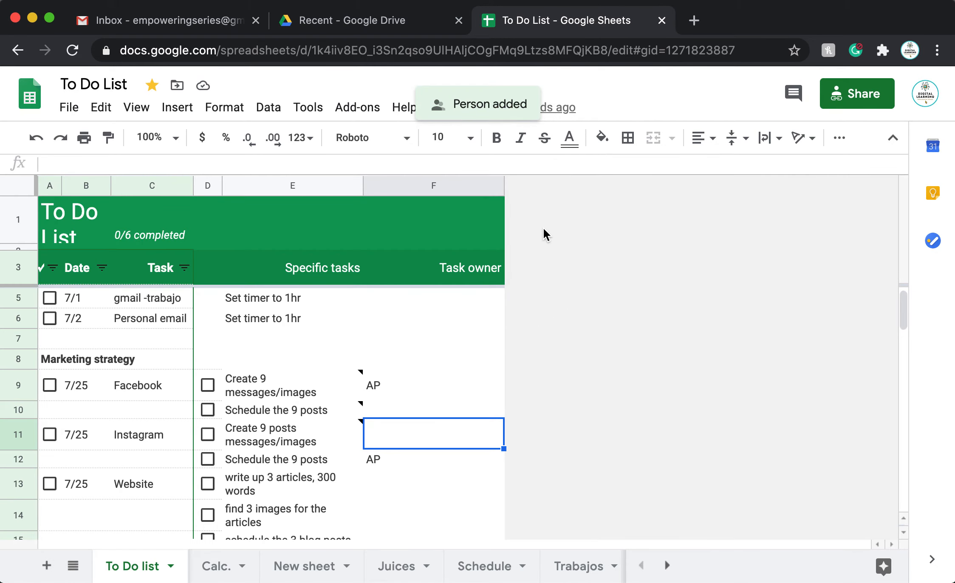
left_click(544, 229)
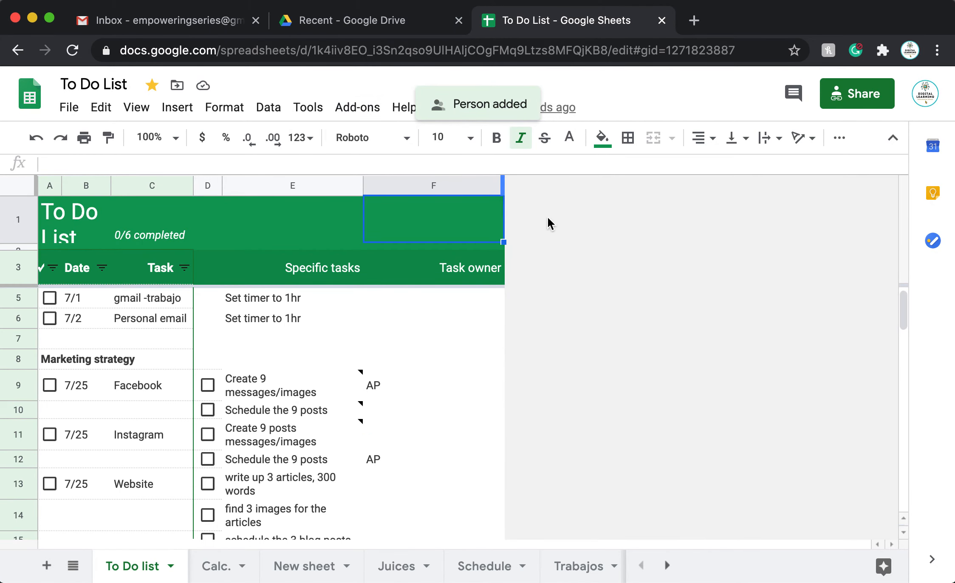
left_click(460, 335)
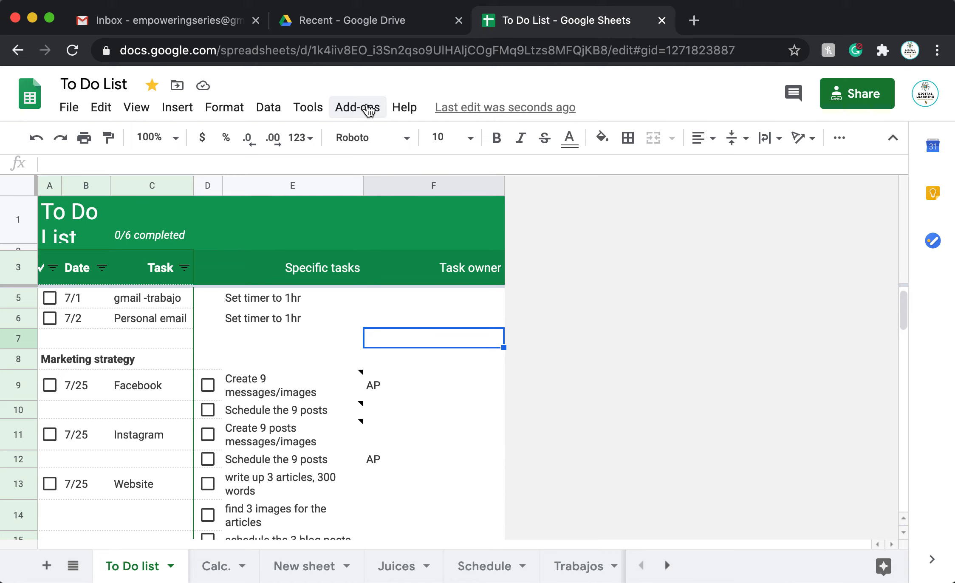
Browse the add-ons that work with Sheets in the G Suite Marketplace, and close the marketplace.
left_click(368, 109)
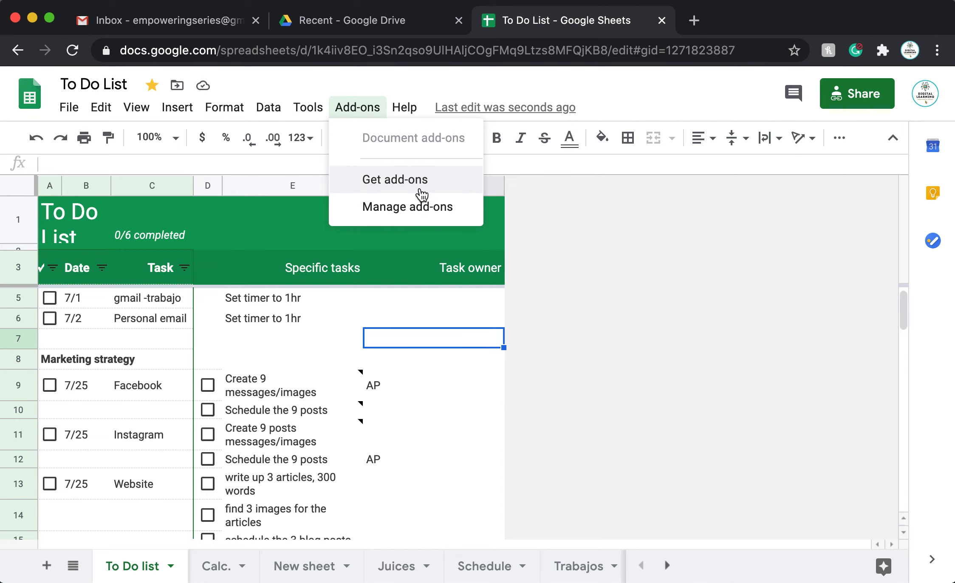
left_click(419, 187)
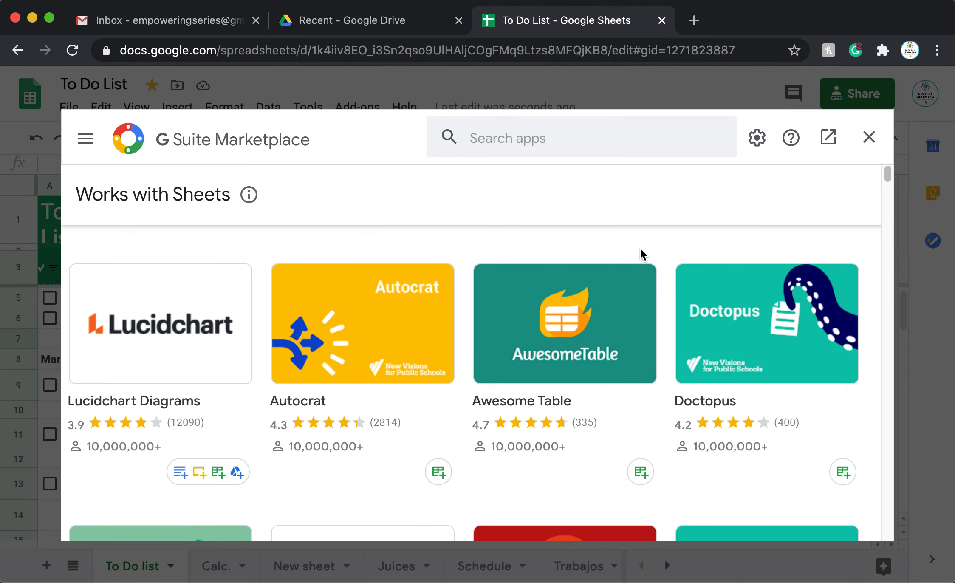
scroll(631, 300, "down", 4)
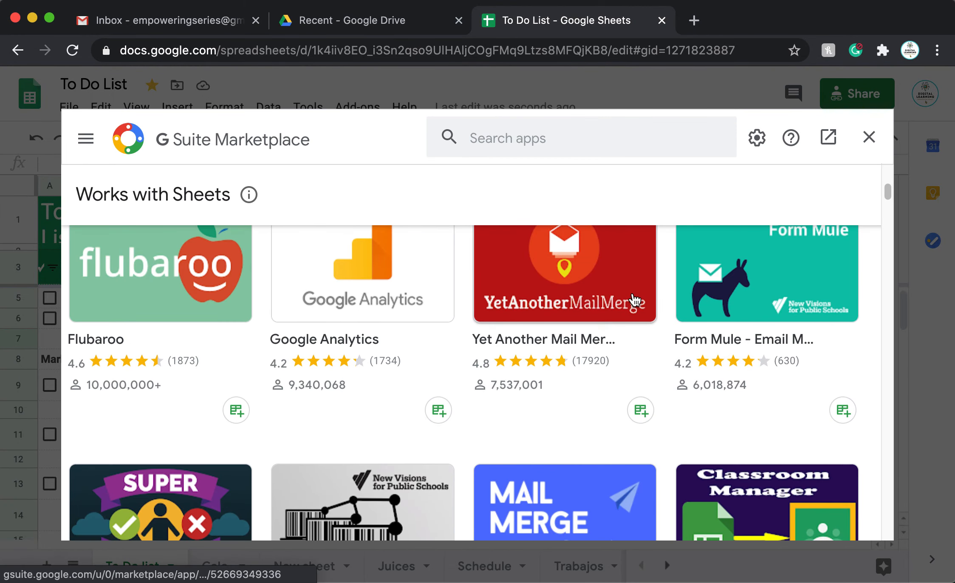
scroll(638, 298, "down", 3)
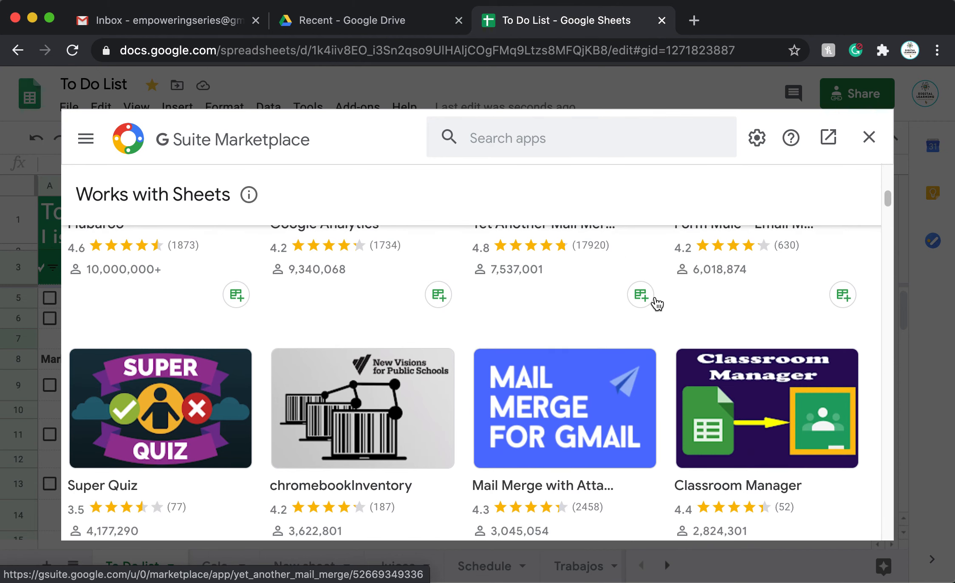
scroll(657, 304, "down", 10)
scroll(676, 309, "down", 10)
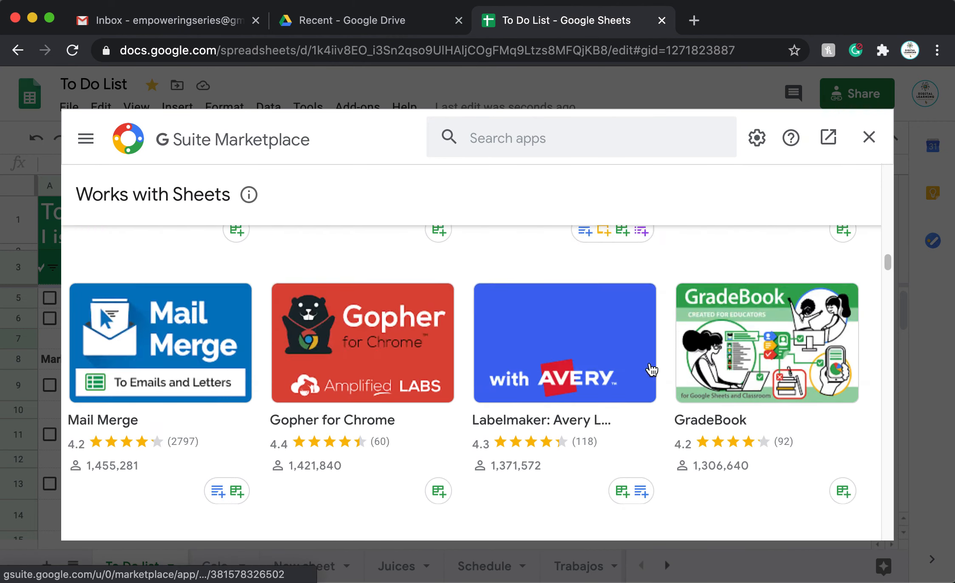
scroll(576, 383, "down", 5)
scroll(530, 384, "down", 3)
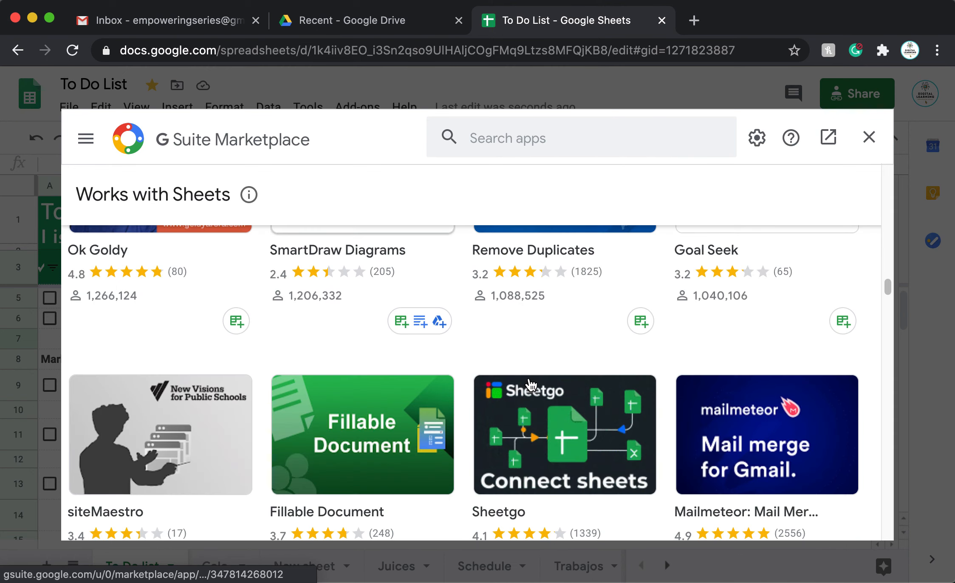
scroll(531, 384, "down", 2)
scroll(699, 395, "down", 4)
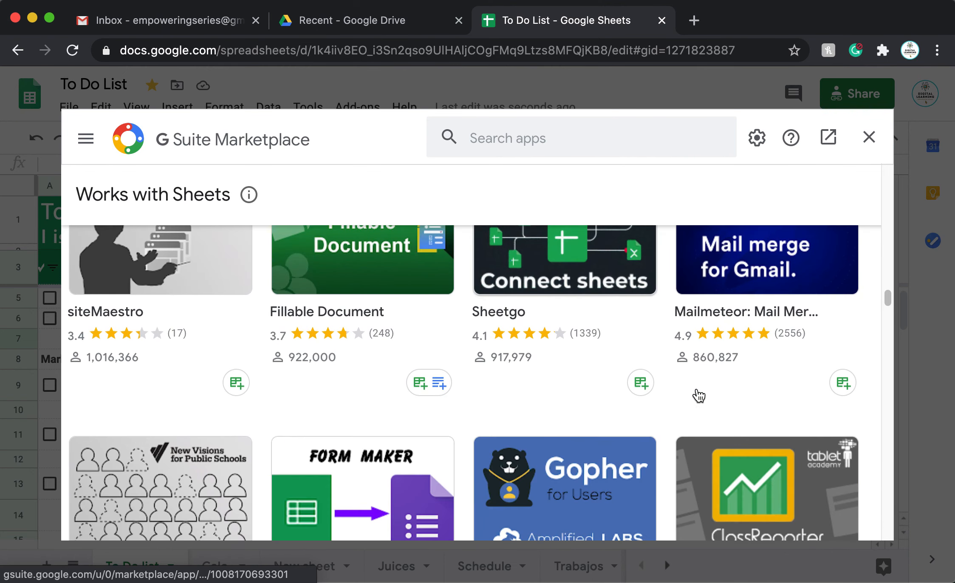
scroll(705, 391, "down", 5)
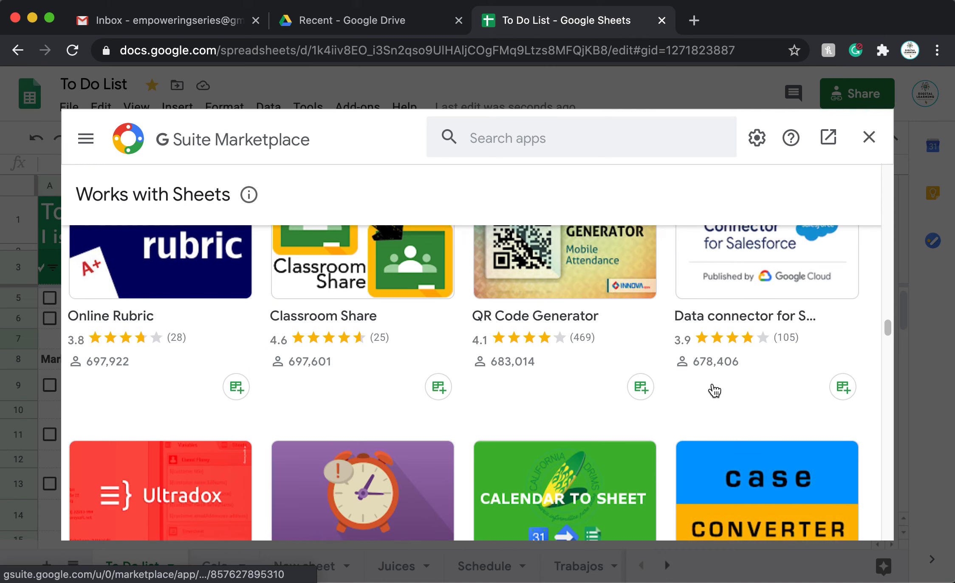
scroll(714, 391, "up", 12)
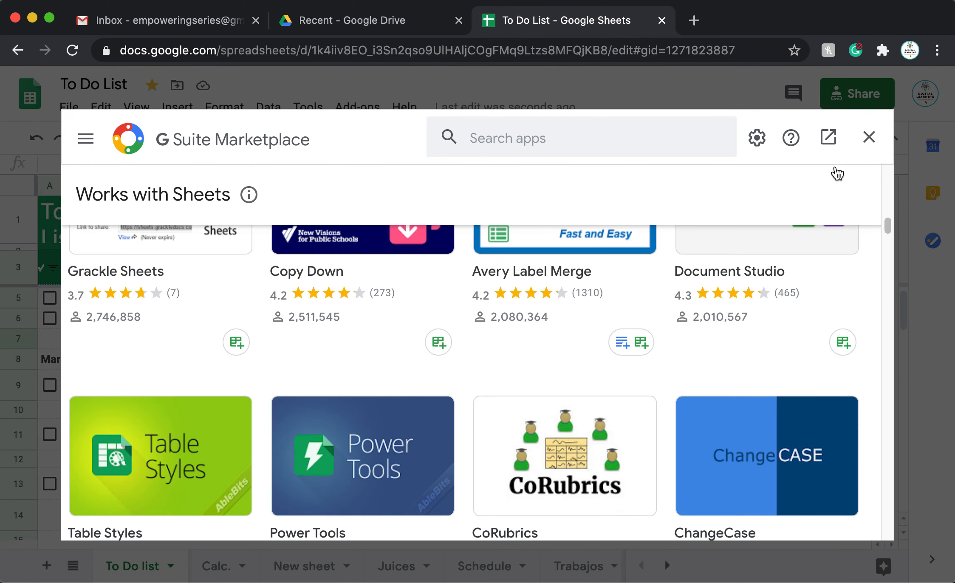
scroll(837, 173, "up", 3)
left_click(868, 138)
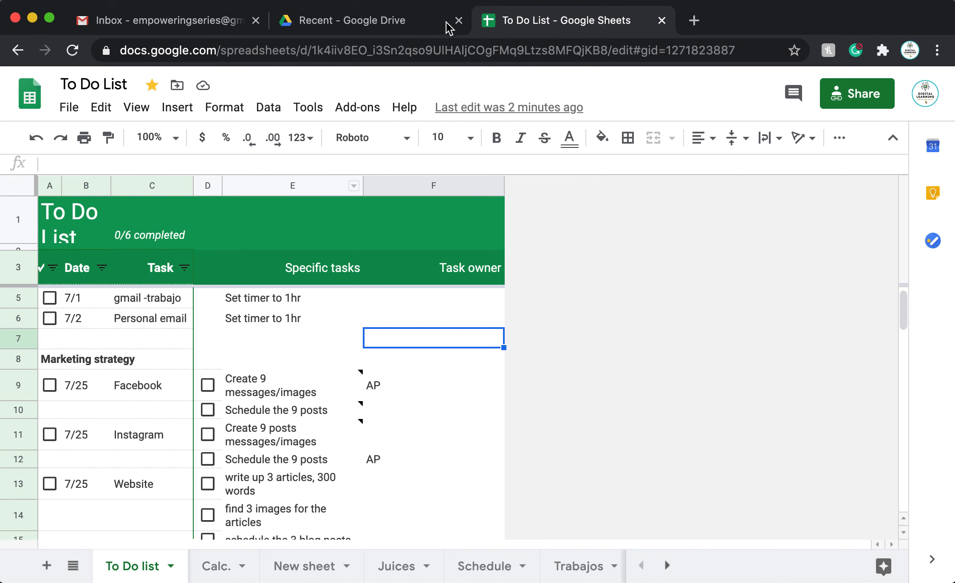
Switch to Gmail, look through the list of Google apps and open the More from Google products page.
left_click(178, 30)
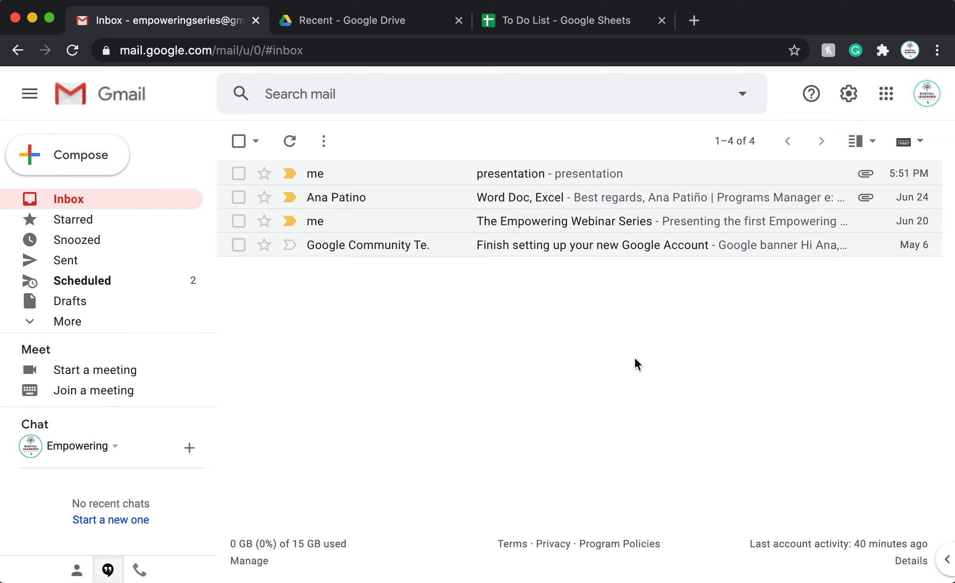
left_click(889, 94)
scroll(859, 385, "down", 6)
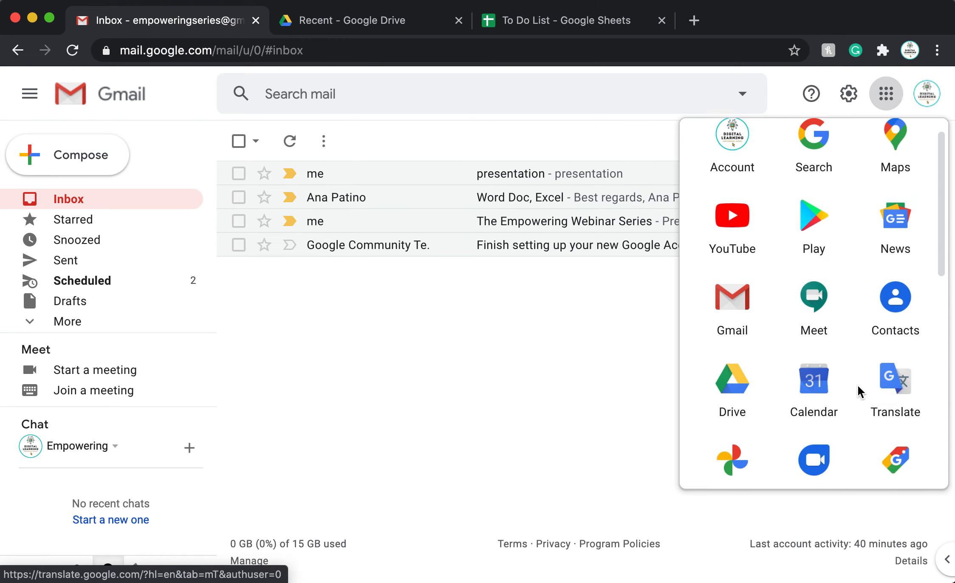
scroll(859, 385, "down", 3)
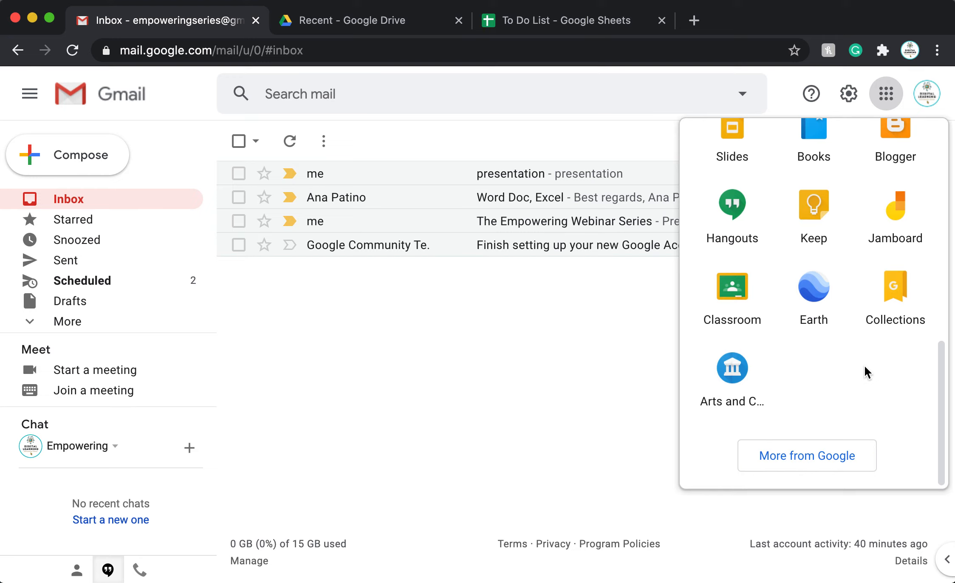
left_click(817, 460)
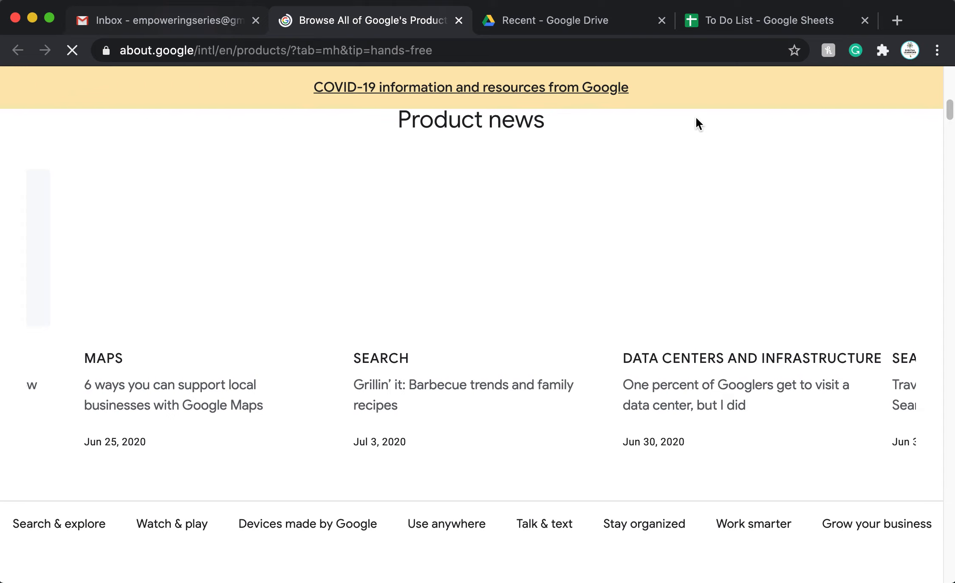
Return to the Gmail inbox and review the list of Google apps again.
left_click(200, 21)
left_click(560, 248)
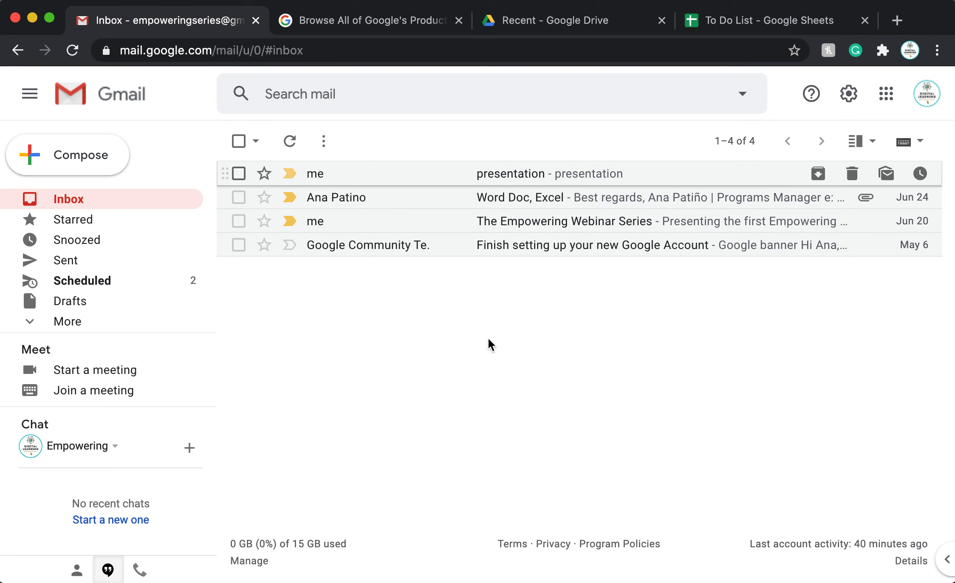
left_click(887, 94)
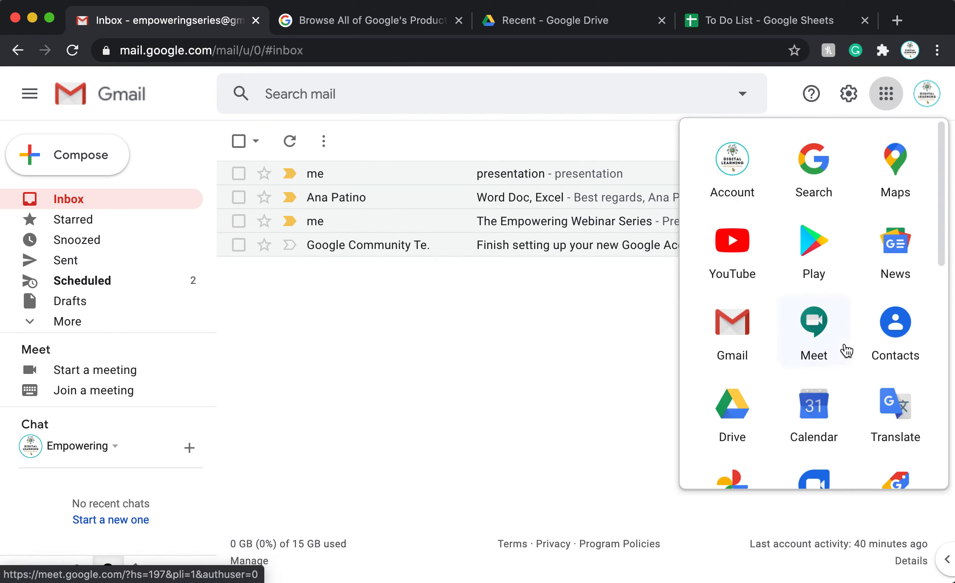
scroll(848, 346, "down", 8)
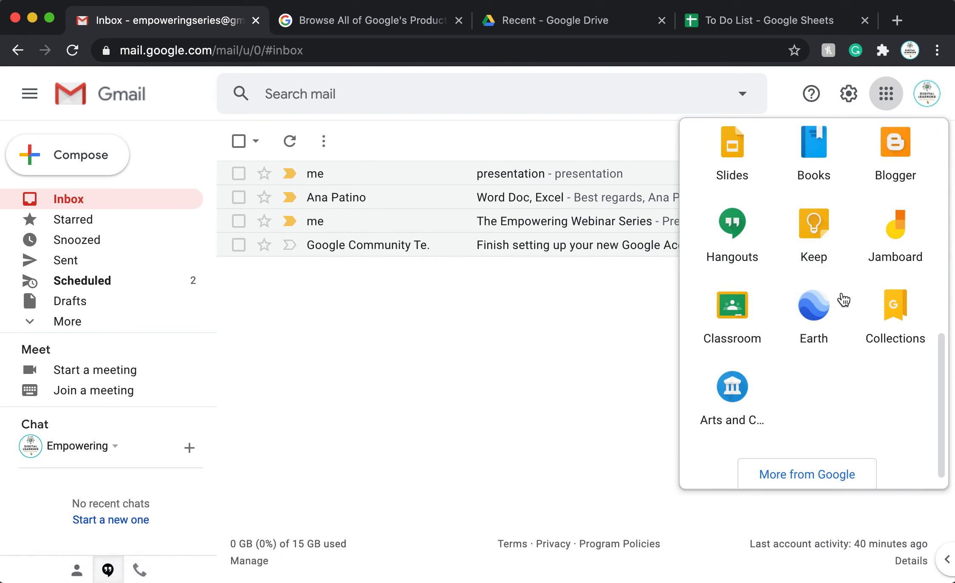
scroll(850, 289, "up", 8)
Switch back to Google's products page and browse the products as far as the Grow your business section.
left_click(348, 22)
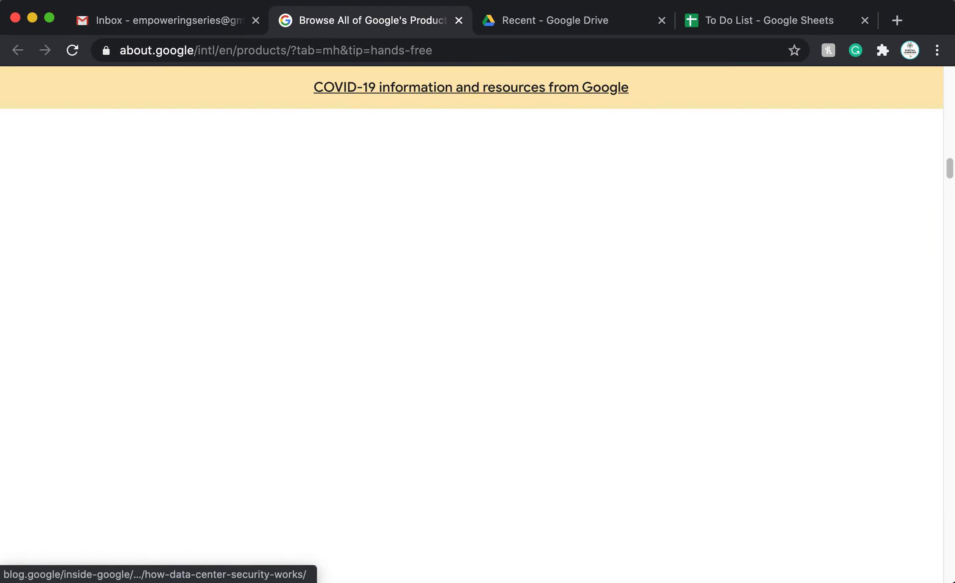
left_click_drag(949, 166, 952, 353)
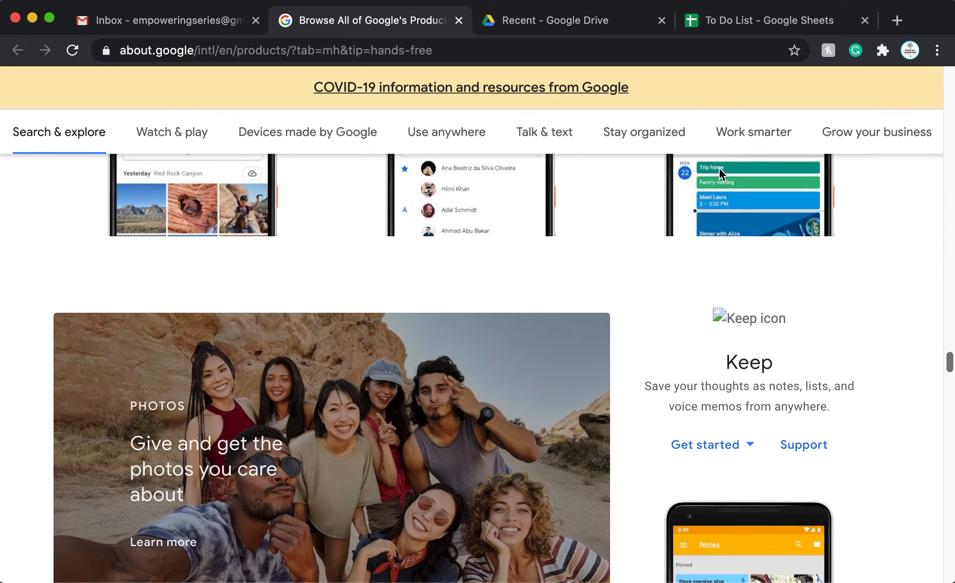
scroll(659, 292, "down", 15)
scroll(756, 333, "down", 10)
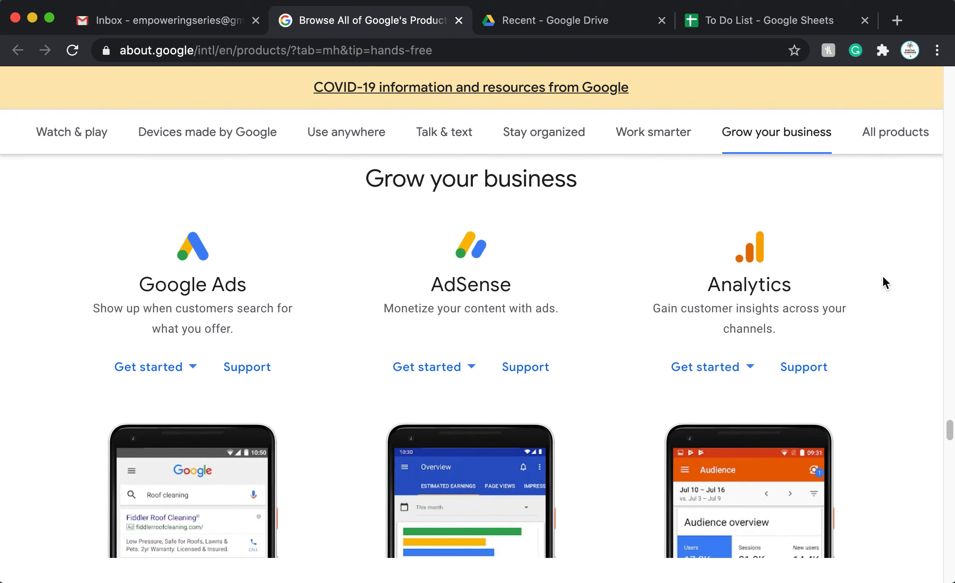